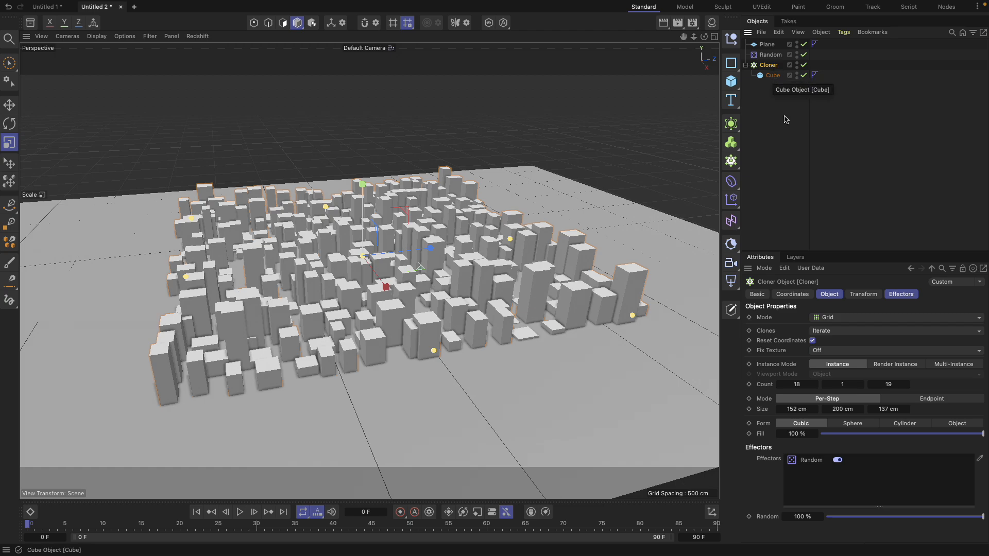
Step: Add a Plain effector to the Cloner
left_click(901, 294)
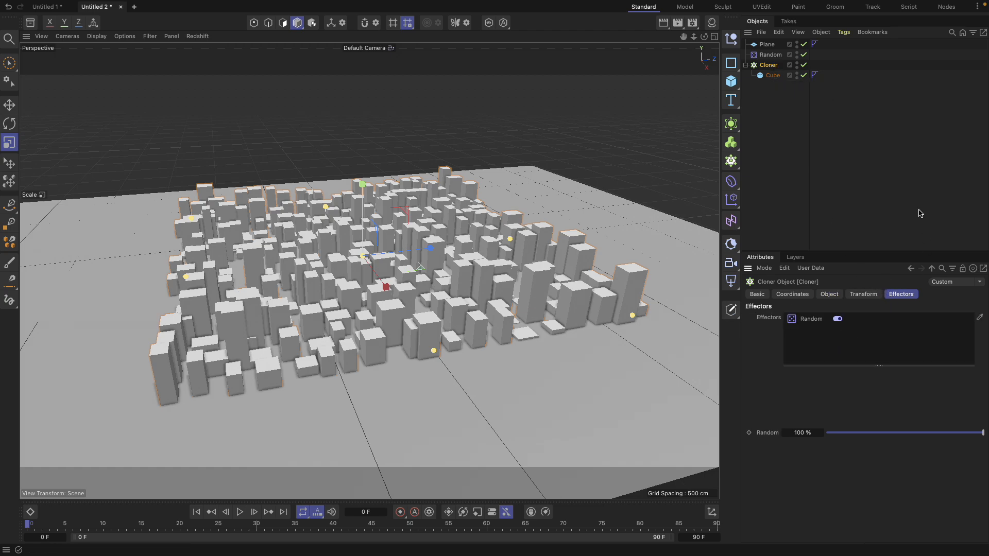
mouse_move(458, 263)
left_mouse_down("alt")
mouse_move(464, 316)
mouse_move(455, 273)
left_mouse_up("alt")
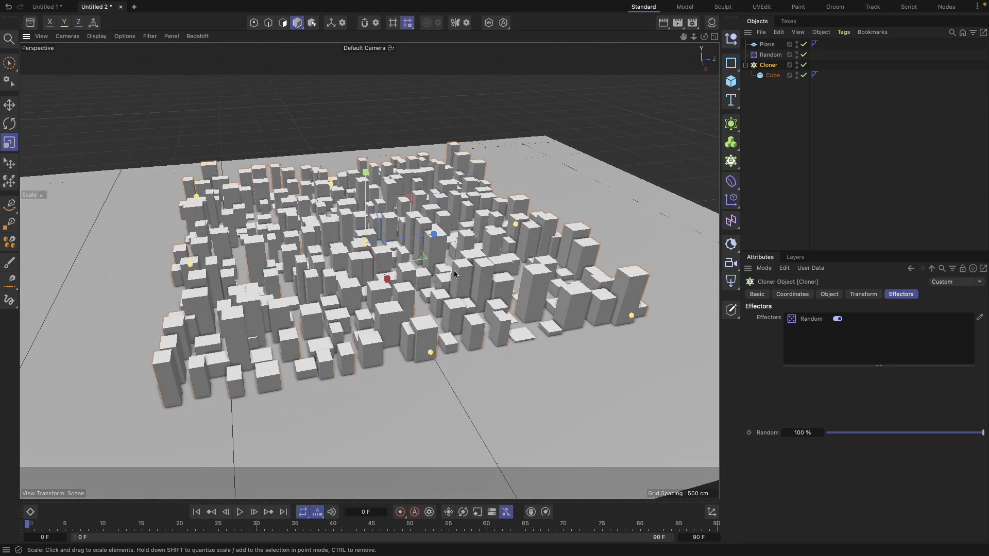
mouse_move(492, 3)
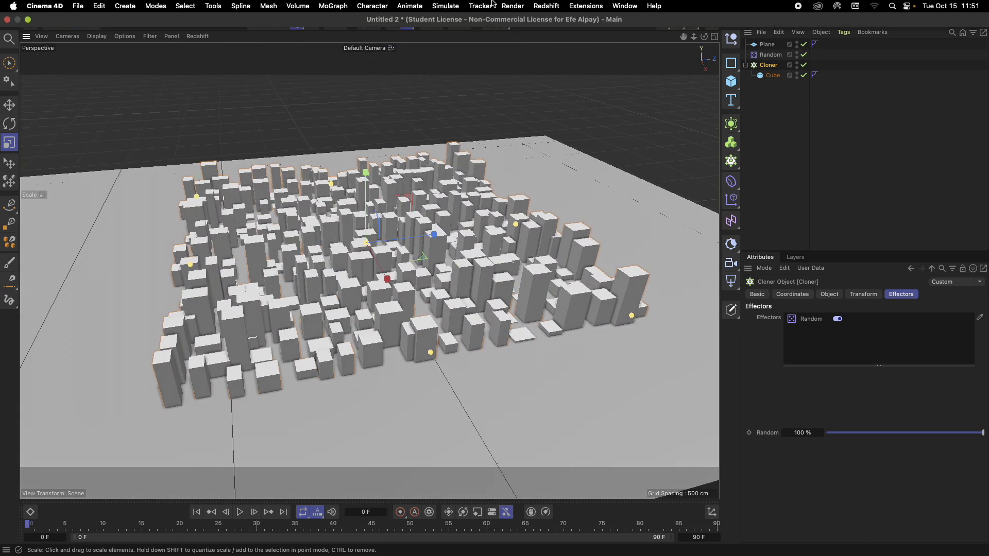
left_click(740, 201)
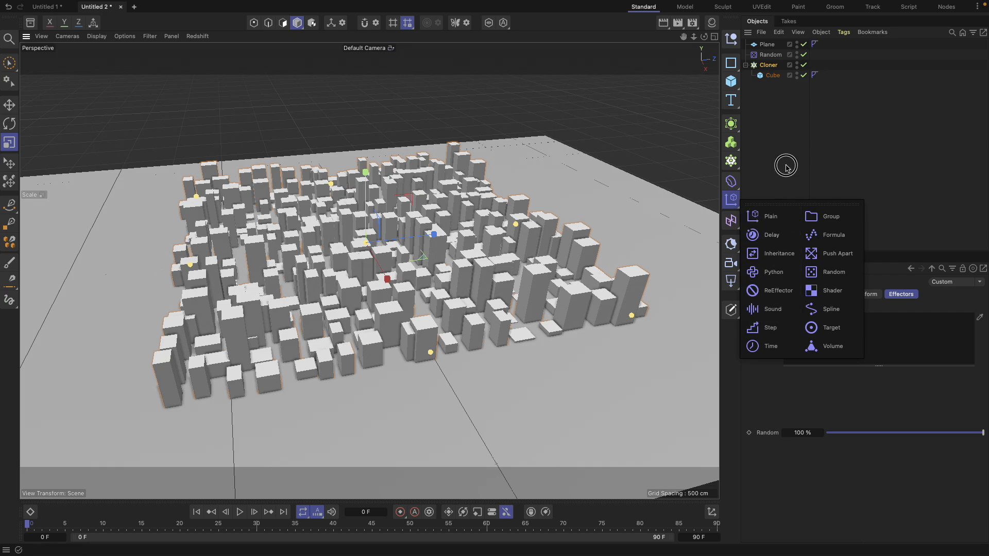
left_click(773, 219)
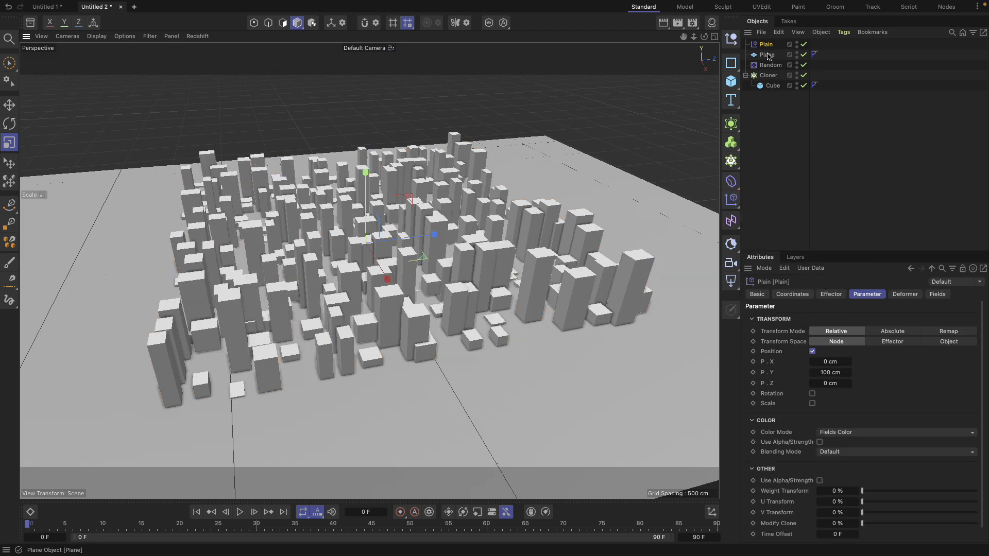
Step: Switch the Plain effector off and on to compare its influence on the building clones, leaving it off
left_click(768, 75)
left_click(804, 44)
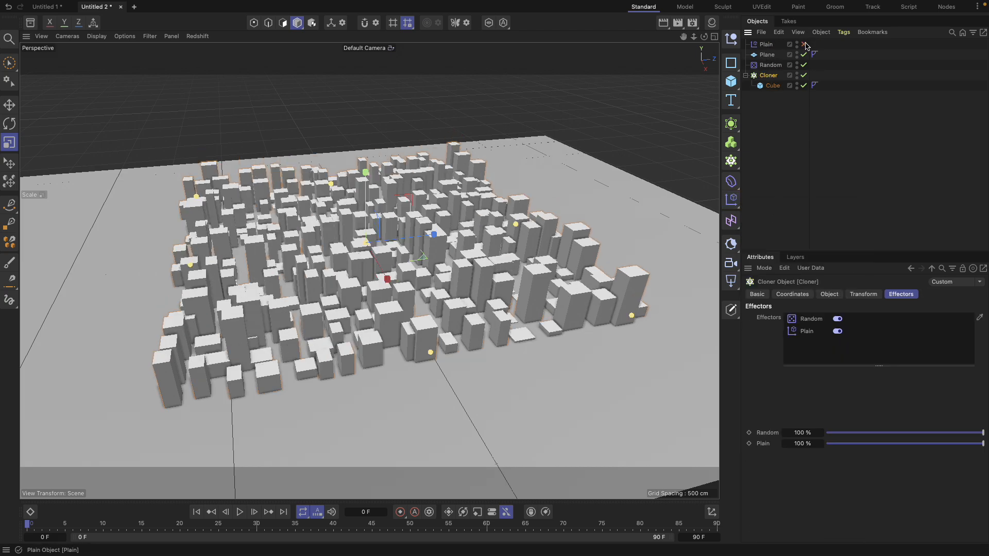
left_click(804, 44)
left_click(804, 45)
left_click(804, 44)
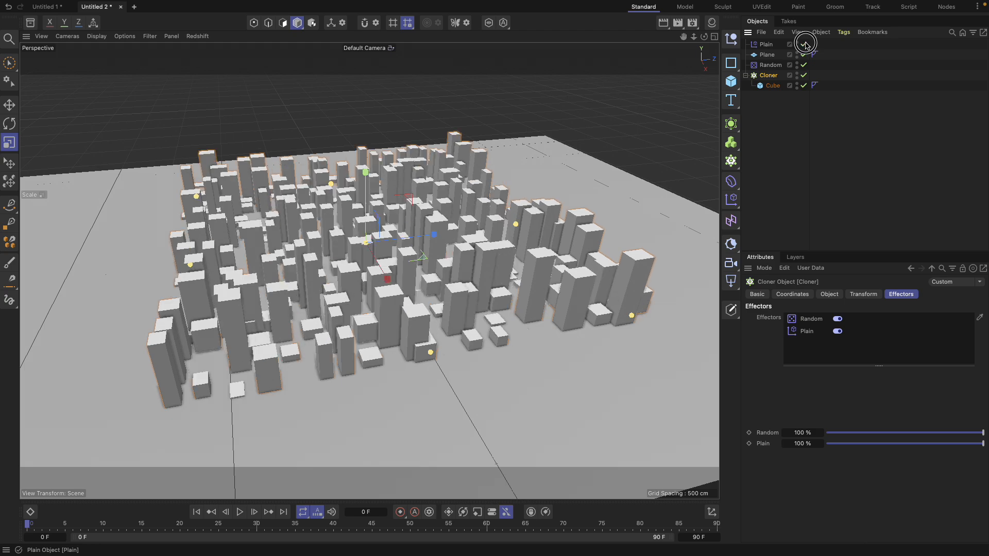
left_click(804, 44)
Step: Disable the Plane object and the Random effector, keeping the Plain effector off, to isolate the basic cube grid
left_click(767, 55)
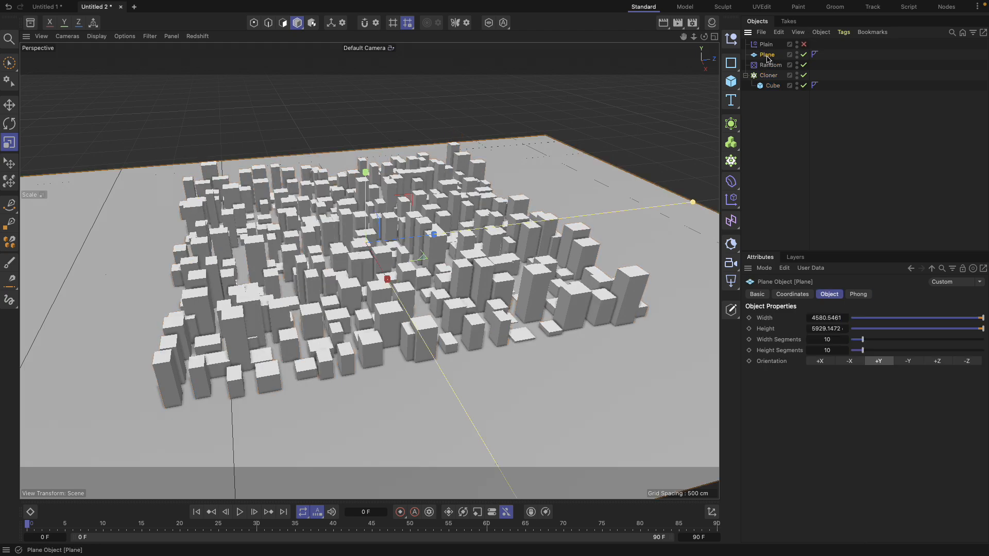
left_click(804, 54)
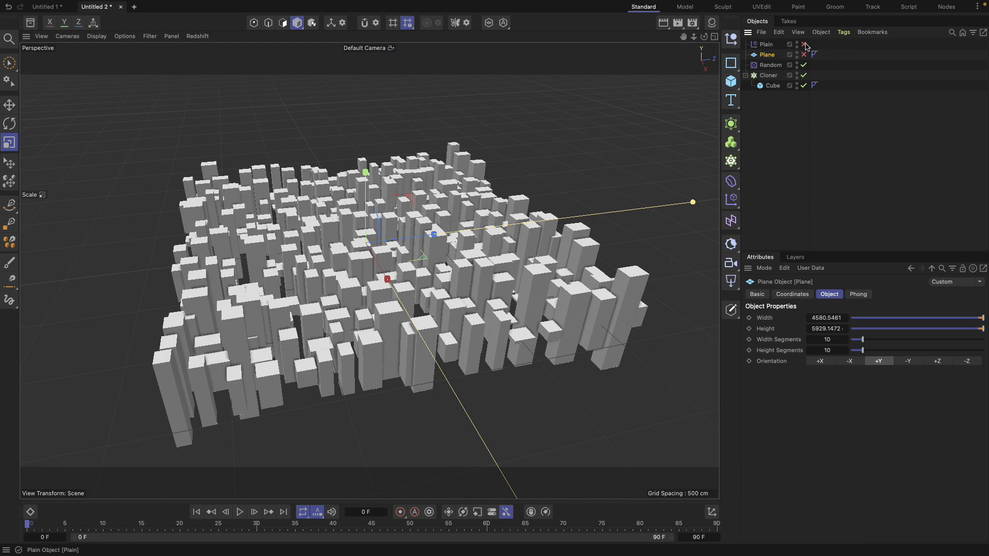
left_click(804, 44)
left_click(804, 45)
left_click(804, 65)
left_click_drag(517, 247, 503, 243, "alt")
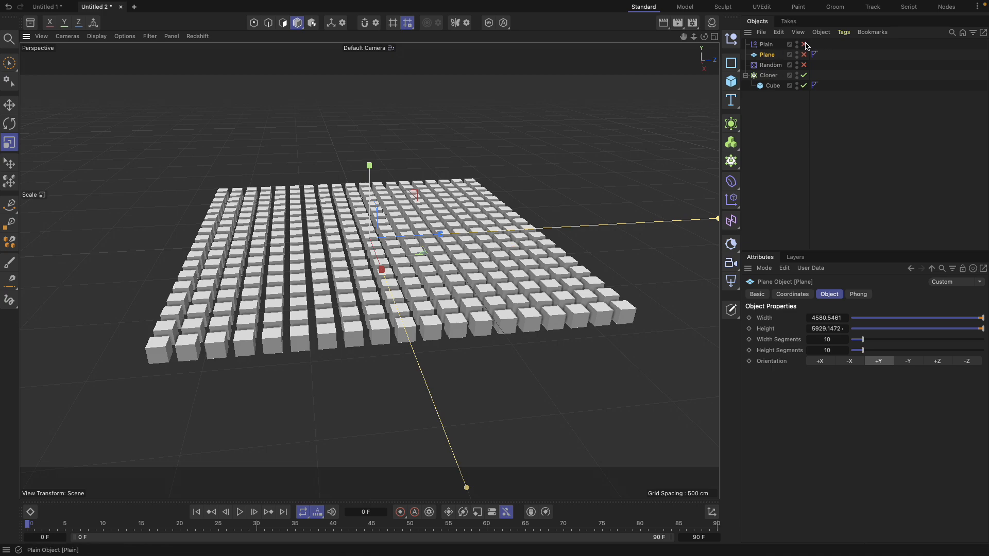
Step: Toggle the Plain effector repeatedly to examine how it offsets the cube grid, leaving it enabled
left_click(768, 76)
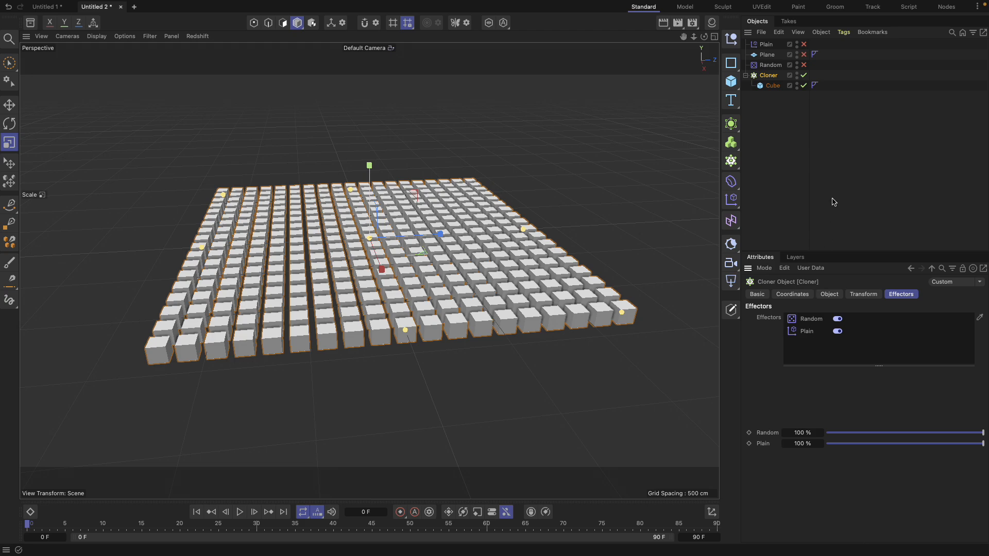
left_click(804, 44)
left_click(805, 44)
left_click(804, 44)
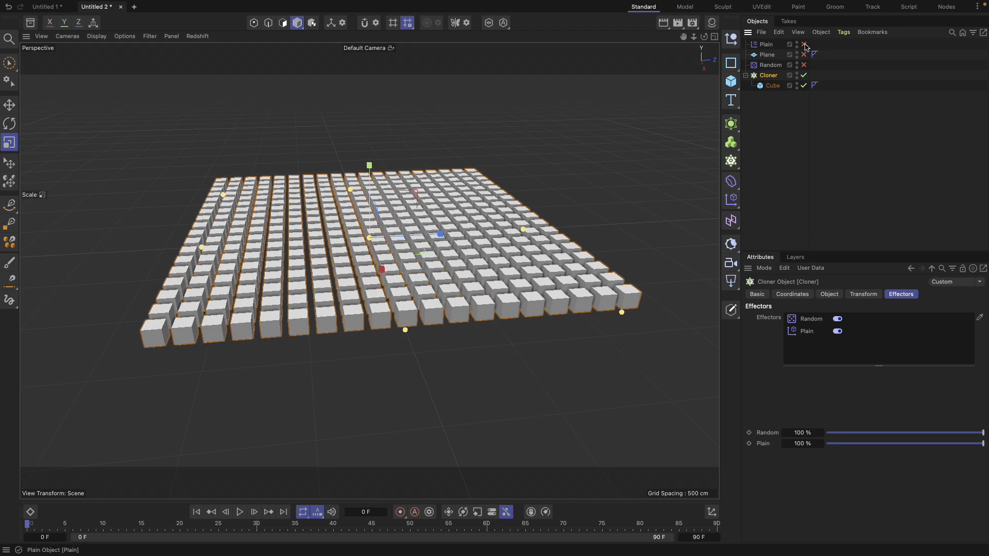
left_click(805, 44)
left_click(805, 44)
left_click(804, 45)
left_click(804, 44)
left_click(805, 44)
left_click(805, 44)
left_click(805, 45)
left_click(805, 44)
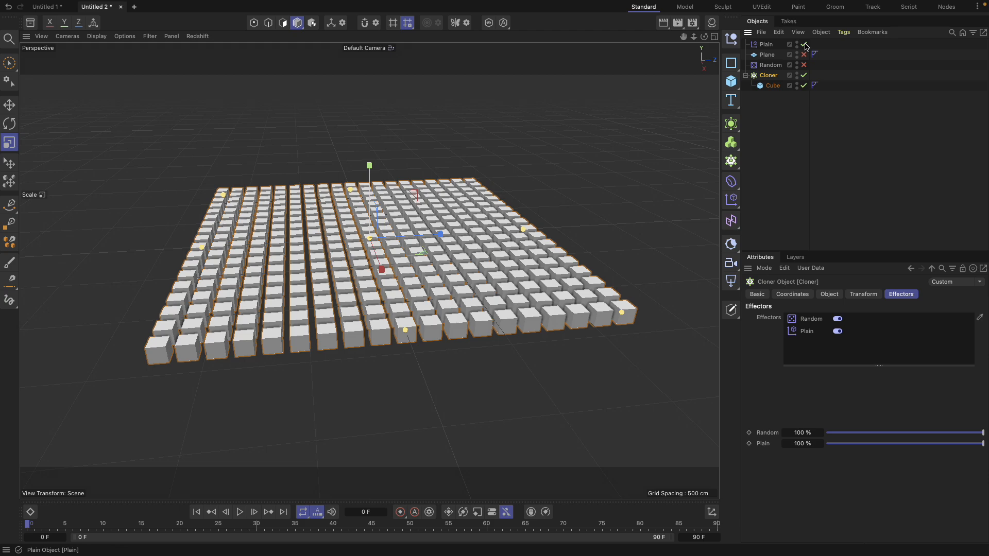
left_click(805, 44)
left_click(804, 44)
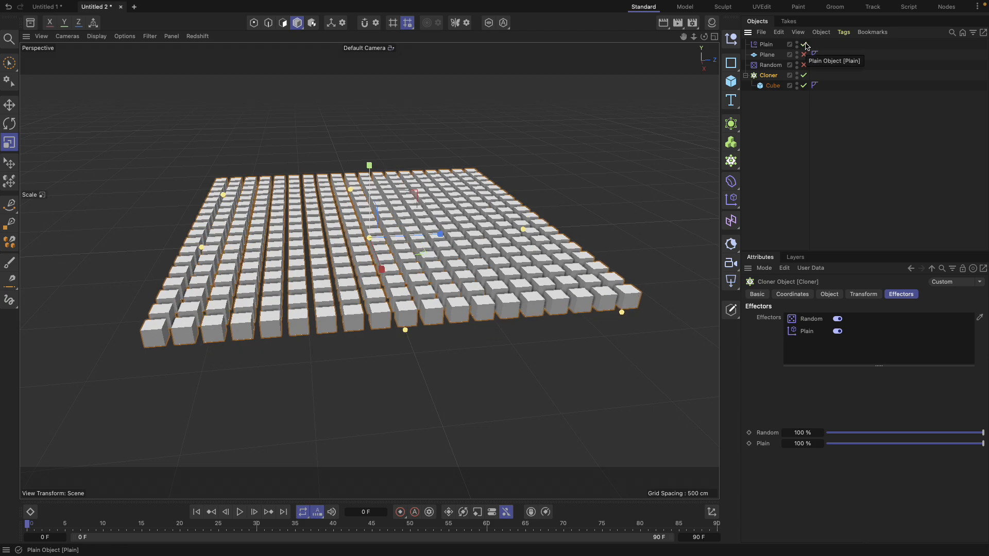
Step: Try other Y position offsets on the Plain effector and undo the change
left_click(766, 45)
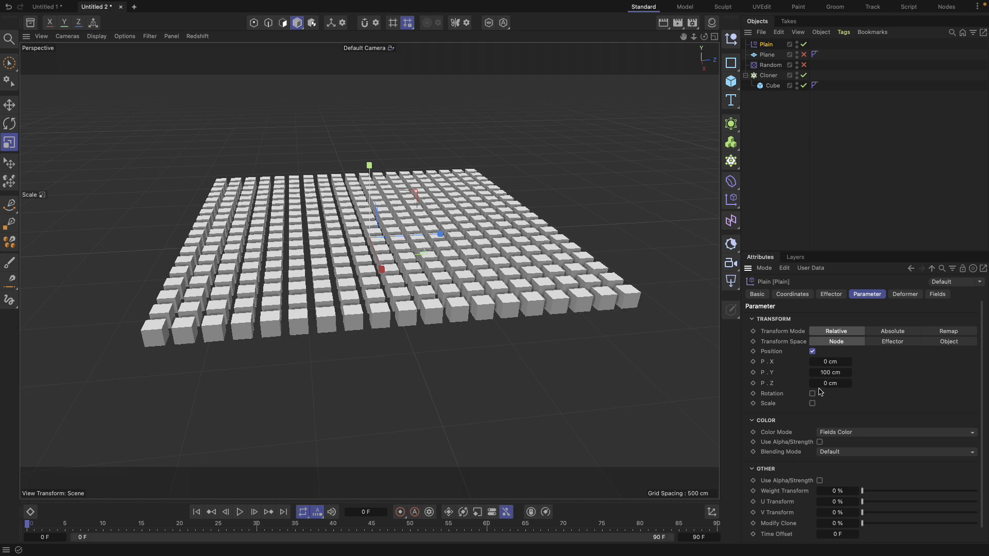
mouse_move(831, 372)
left_mouse_down()
mouse_move(855, 373)
mouse_move(819, 372)
mouse_move(854, 370)
left_mouse_up()
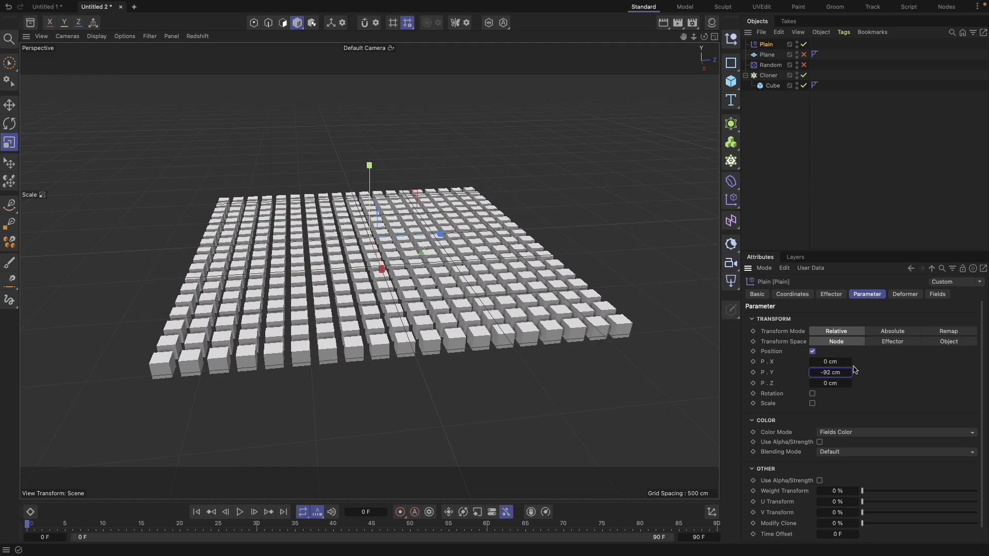
key("super+z")
Step: Turn on the Plain effector's Rotation and Scale transforms in turn to inspect their settings, and turn both off again
left_click(809, 394)
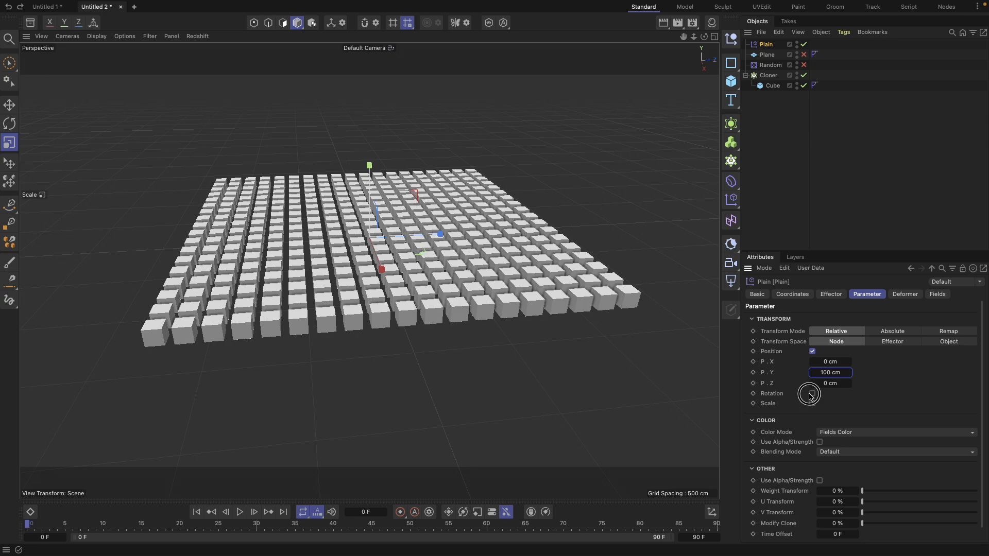
left_click_drag(830, 404, 831, 403)
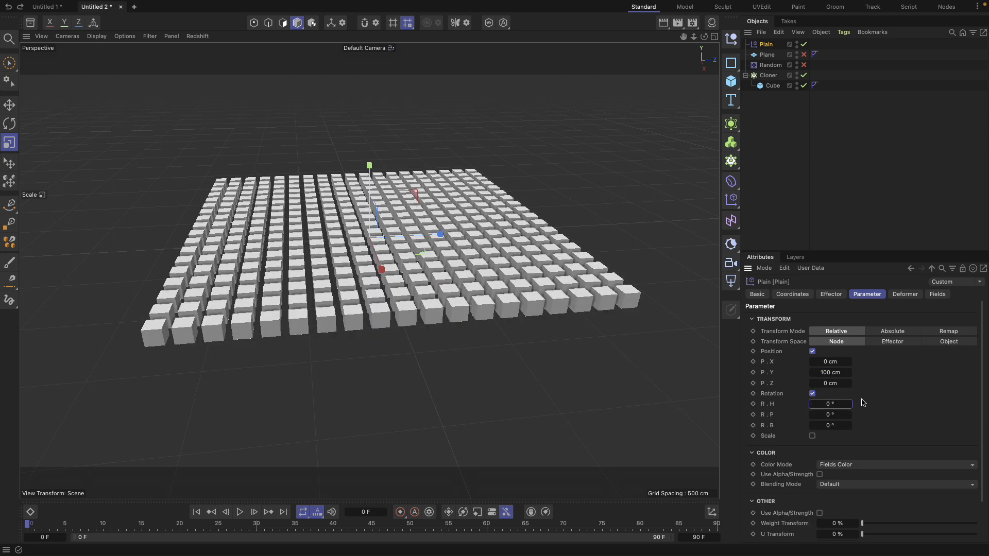
left_click(813, 394)
left_click(813, 403)
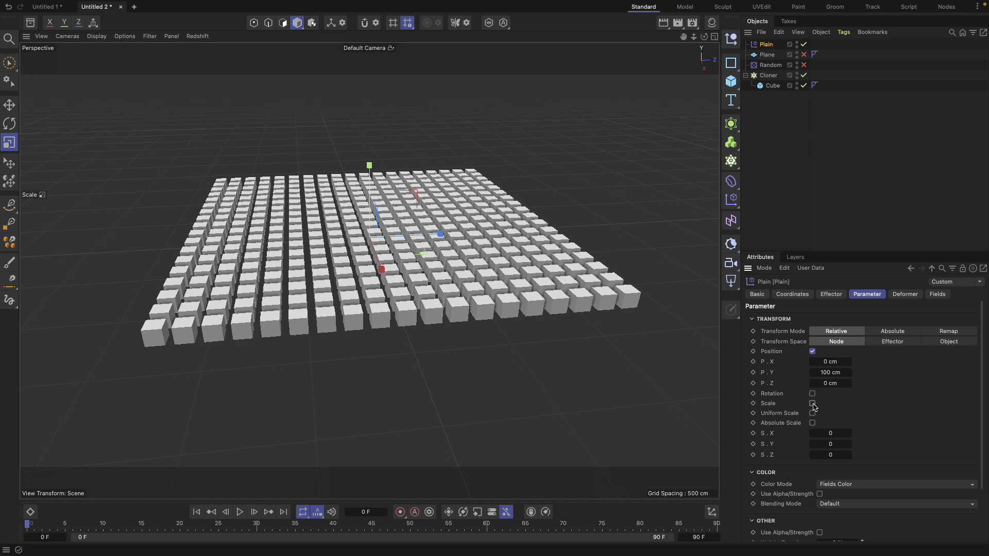
left_click(813, 404)
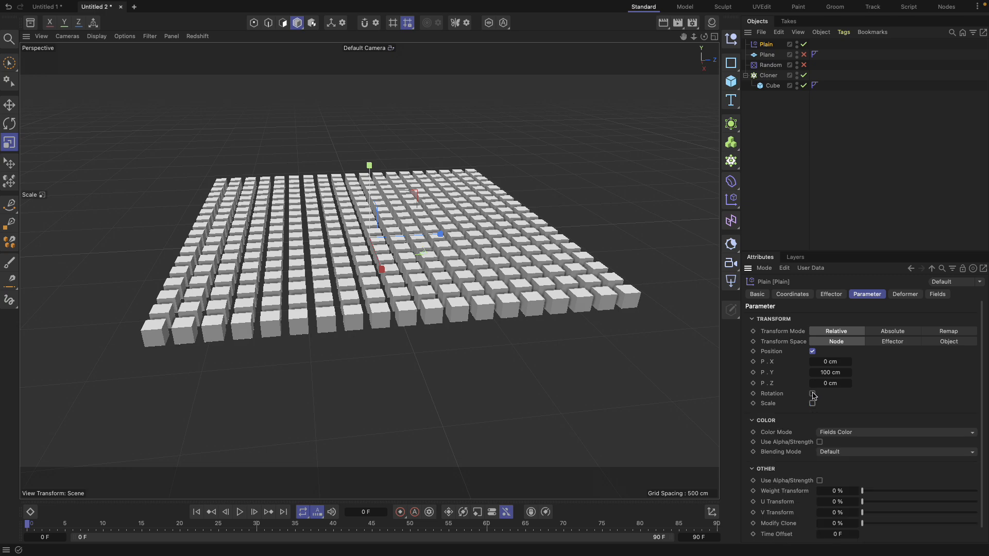
left_click(812, 394)
left_click(813, 394)
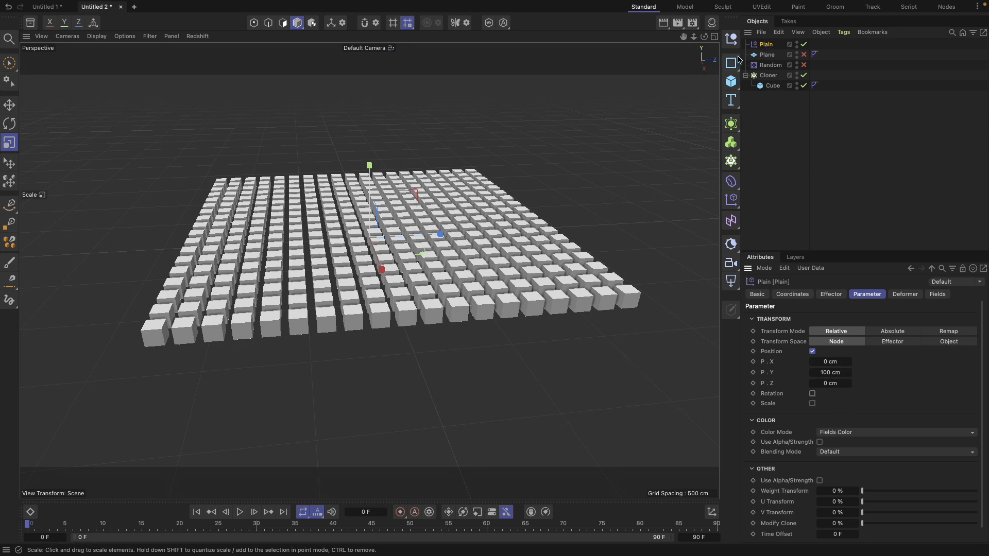
Step: Compare the transform parameters of the Random effector with those of the Plain effector
left_click_drag(471, 189, 454, 234, "alt")
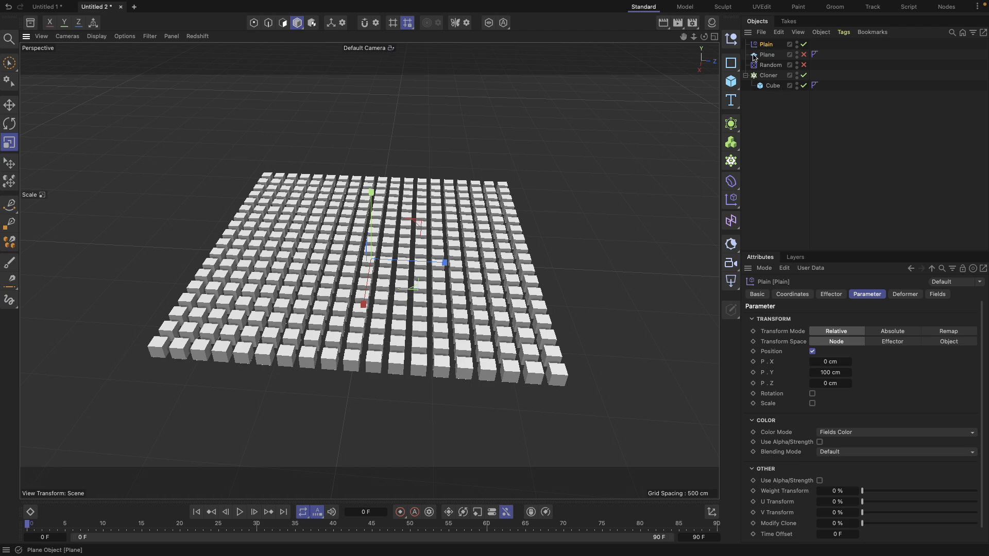
left_click(761, 65)
left_click(765, 44)
left_click(766, 66)
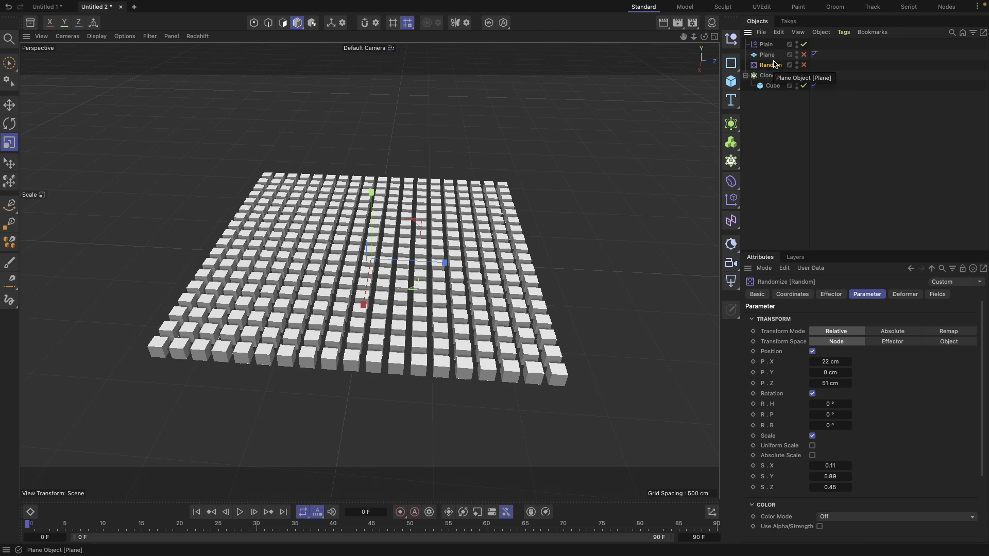
left_click(766, 45)
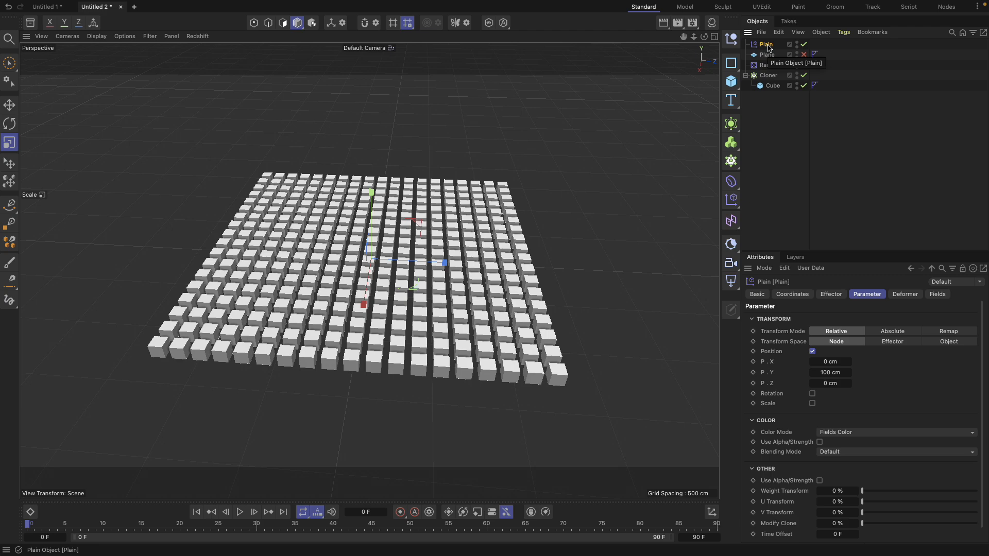
Step: Check the Plain effector's influence by toggling it, leave it enabled, and add a Linear Field to its fields
left_click(946, 298)
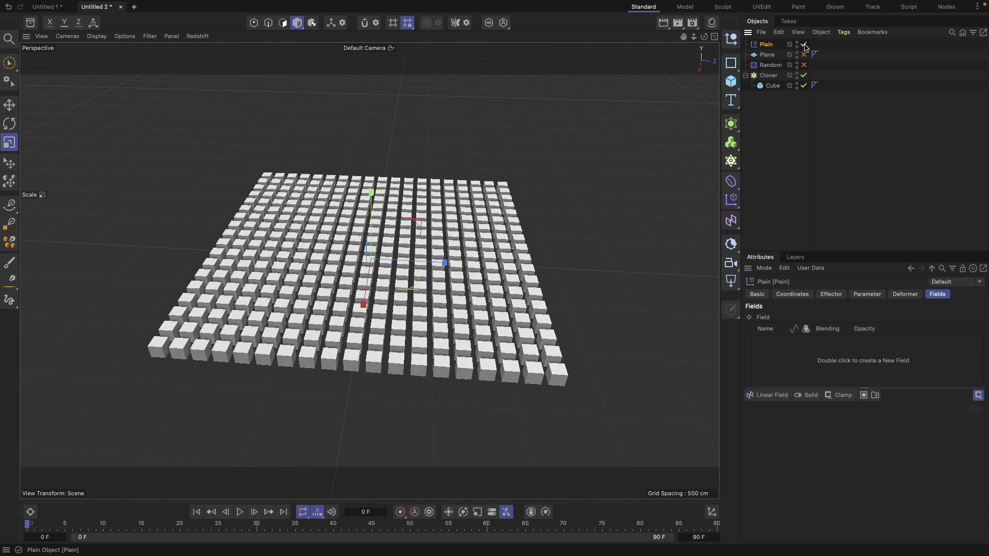
left_click(805, 45)
left_click(804, 44)
left_click(804, 44)
left_click(804, 45)
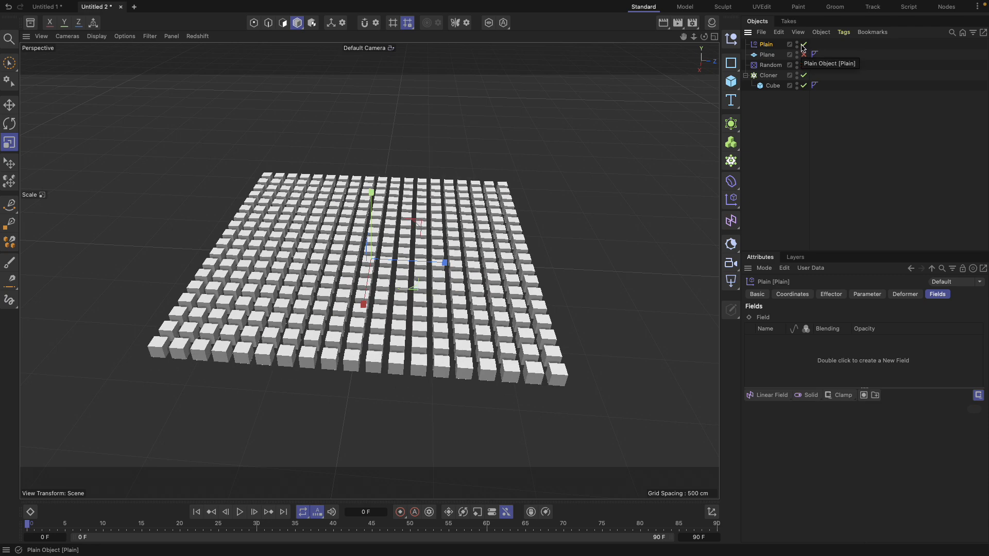
left_click(780, 396)
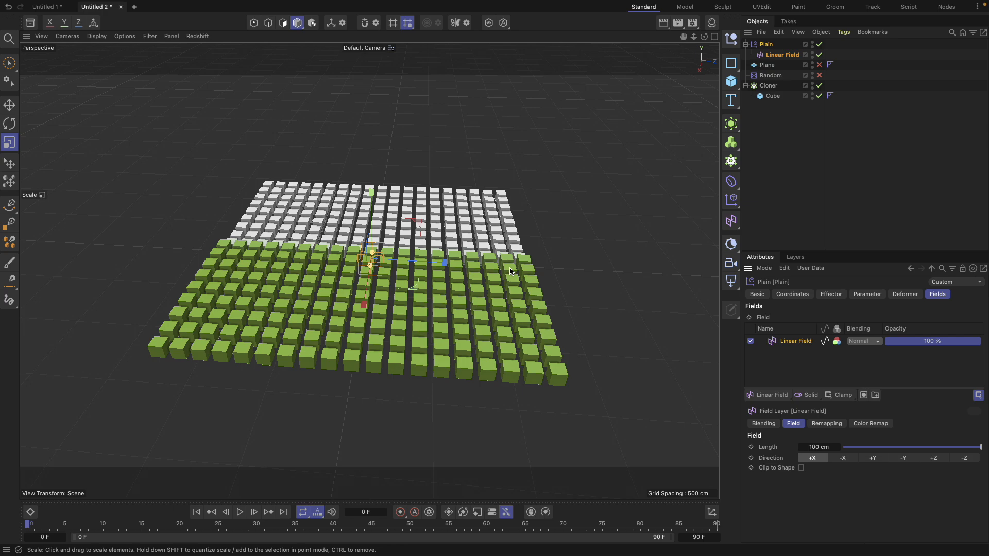
left_click_drag(510, 271, 344, 321, "alt")
scroll(343, 320, "up", 2)
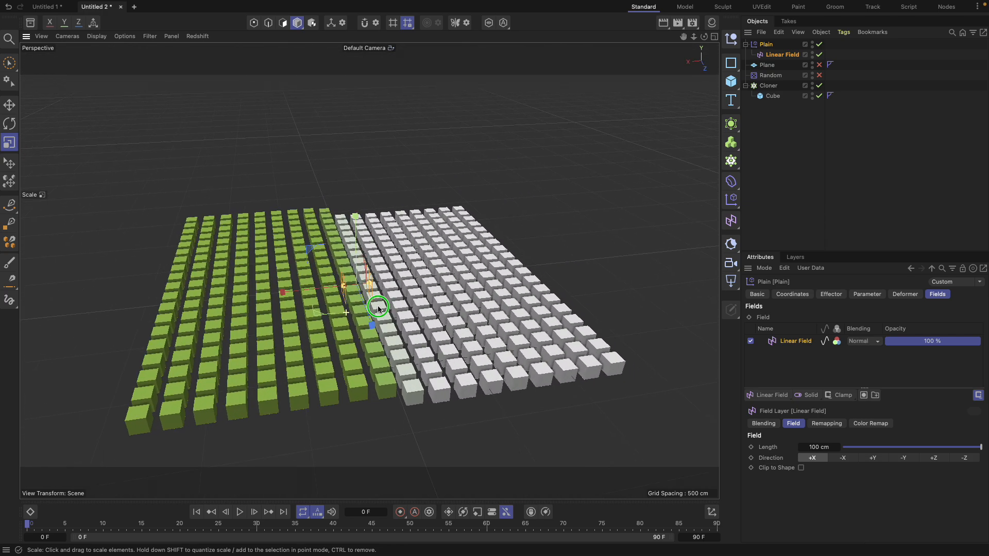
Step: Move the Linear Field along its negative X axis so the Plain effector covers more columns of cubes
left_click(779, 55)
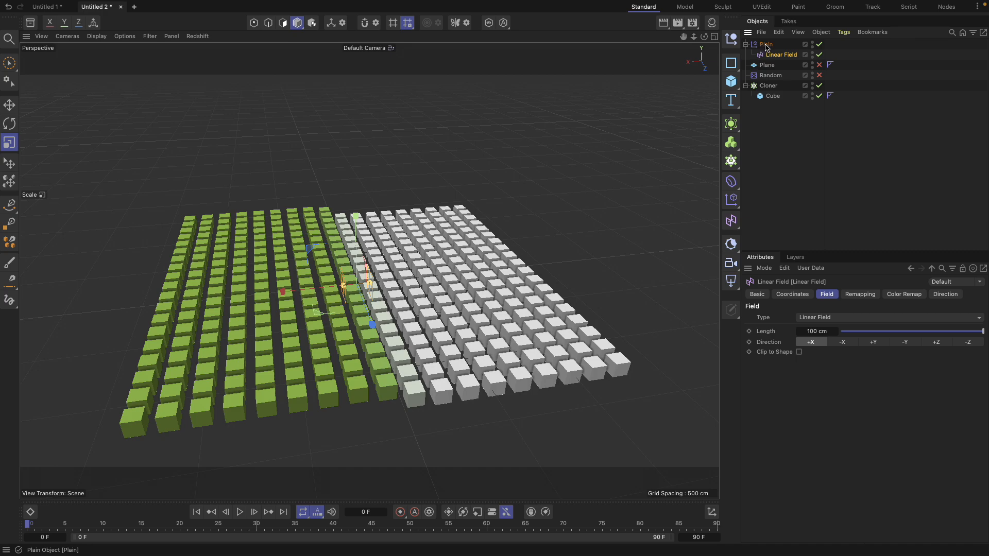
left_click(13, 104)
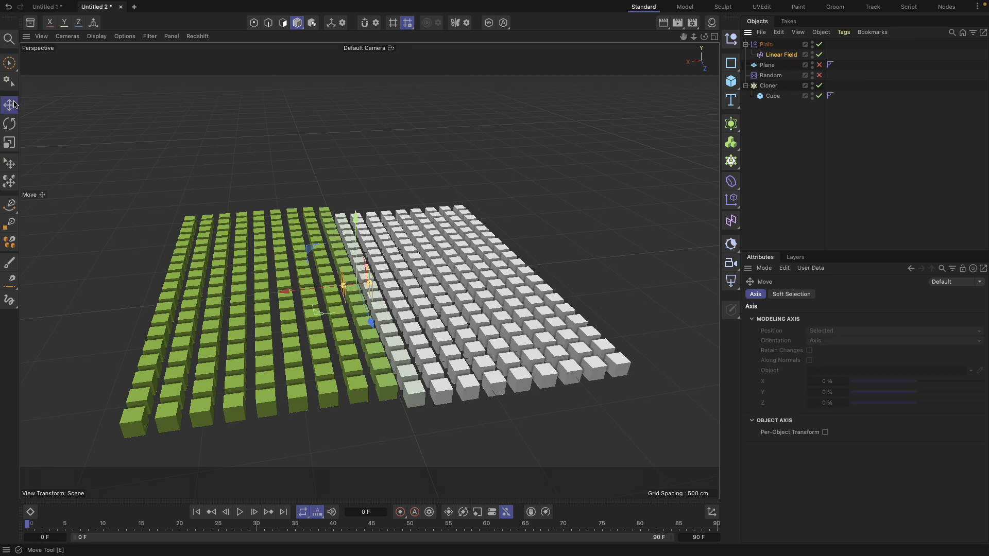
left_click_drag(277, 292, 328, 340)
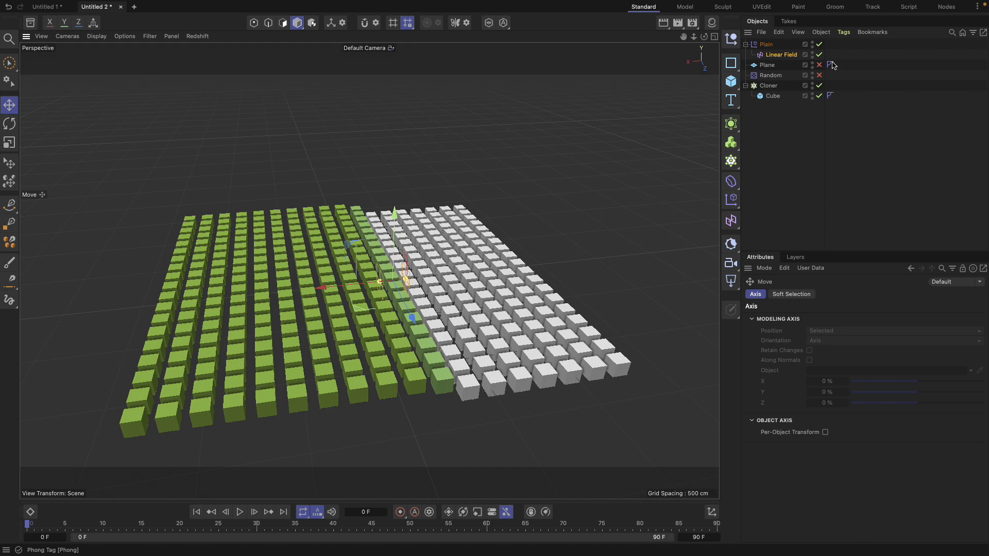
Step: Toggle the Plain effector to compare the cubes with and without the field-limited offset, leaving it enabled
left_click(820, 45)
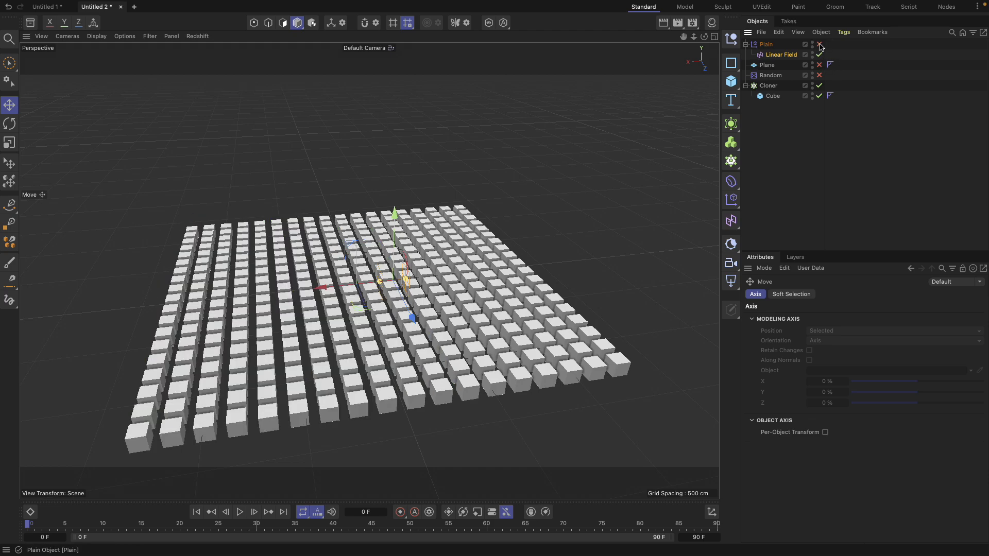
left_click(820, 45)
left_click(820, 45)
left_click(820, 45)
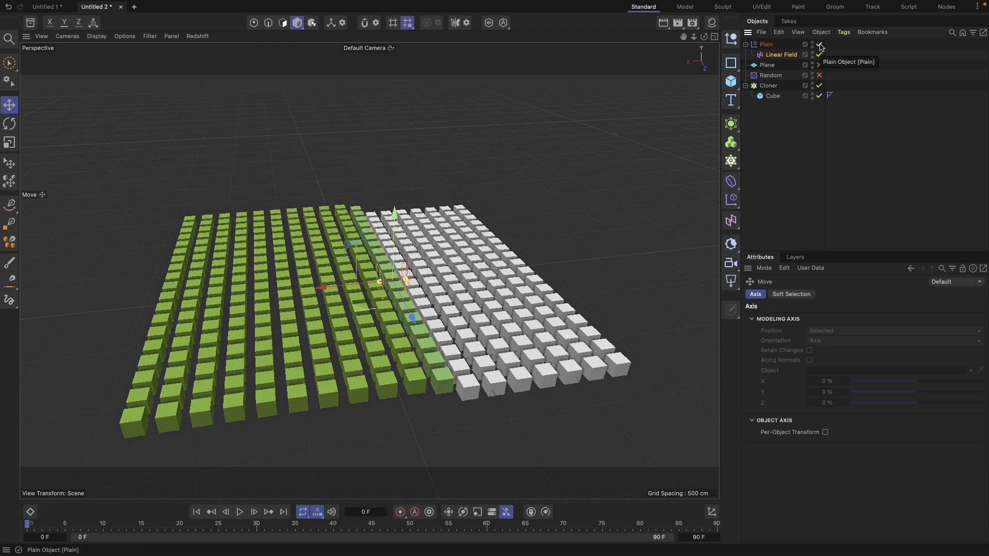
left_click(820, 44)
left_click(820, 44)
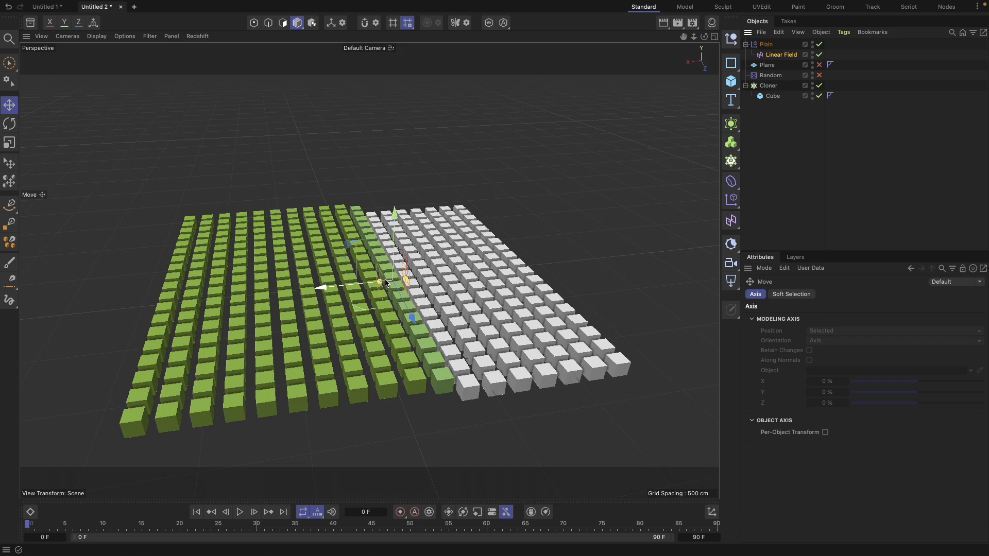
Step: Adjust the Linear Field's position along its X axis and lengthen its falloff to 403.39 cm
left_click_drag(374, 283, 344, 290)
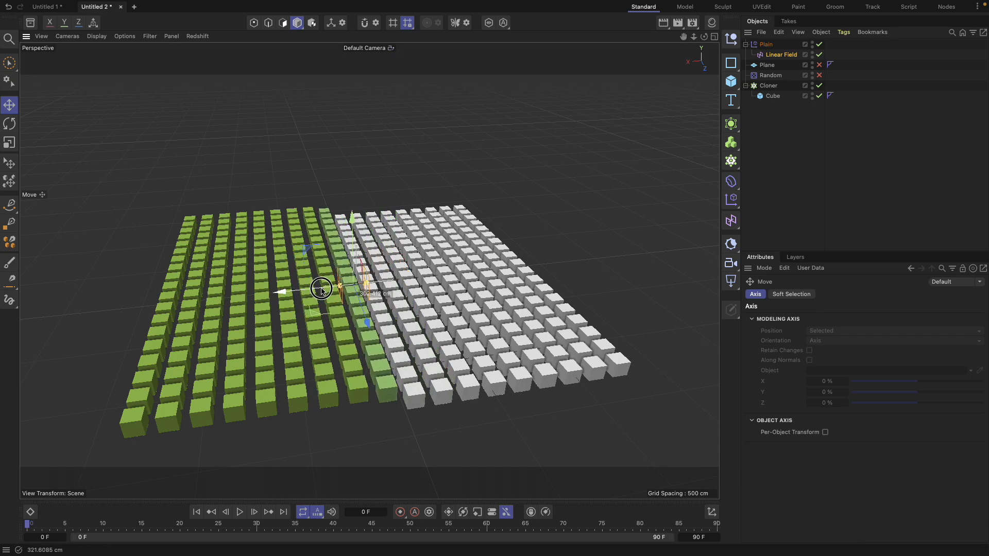
left_click_drag(322, 291, 346, 288)
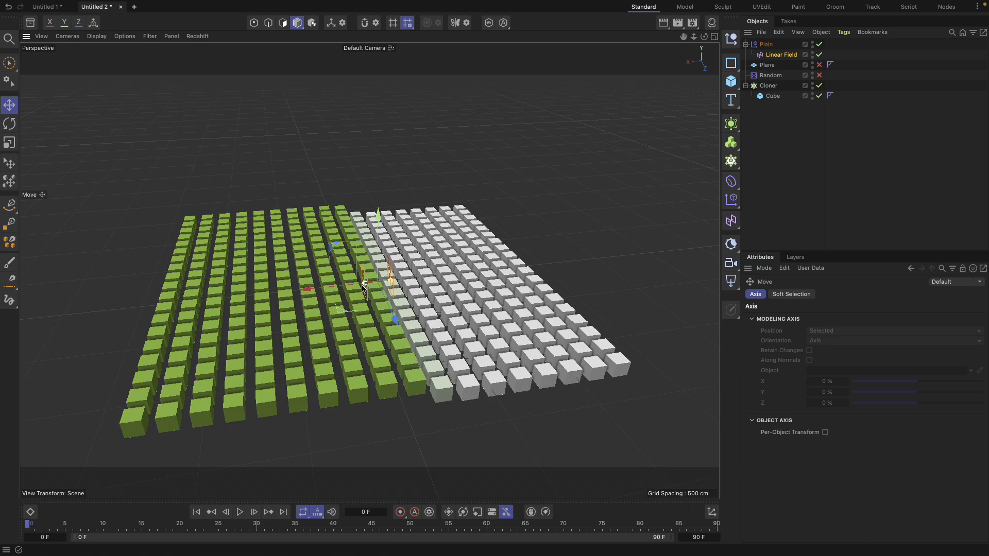
left_click_drag(364, 287, 325, 305, "alt")
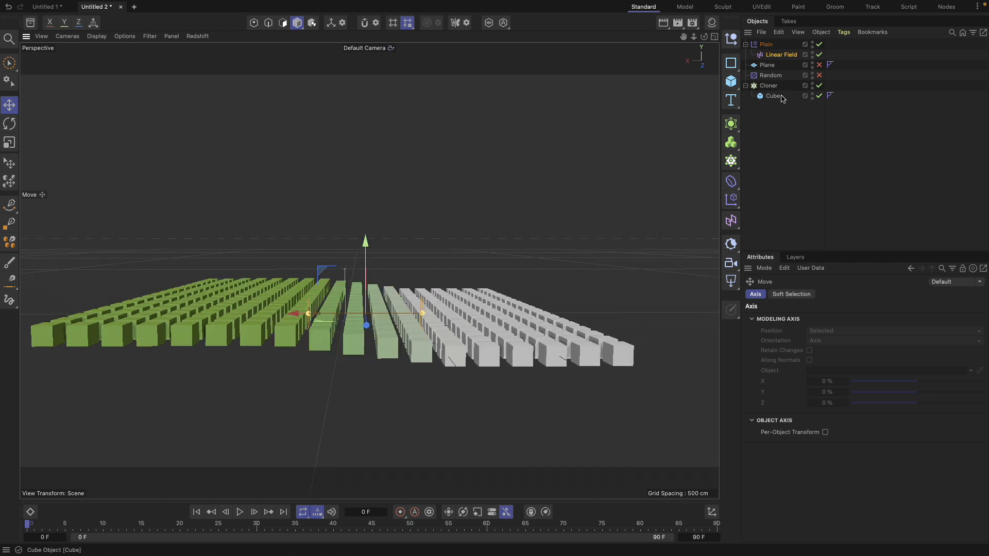
Step: Raise the Plain effector's Y position offset, trying 735 cm and settling on 620 cm
left_click(774, 45)
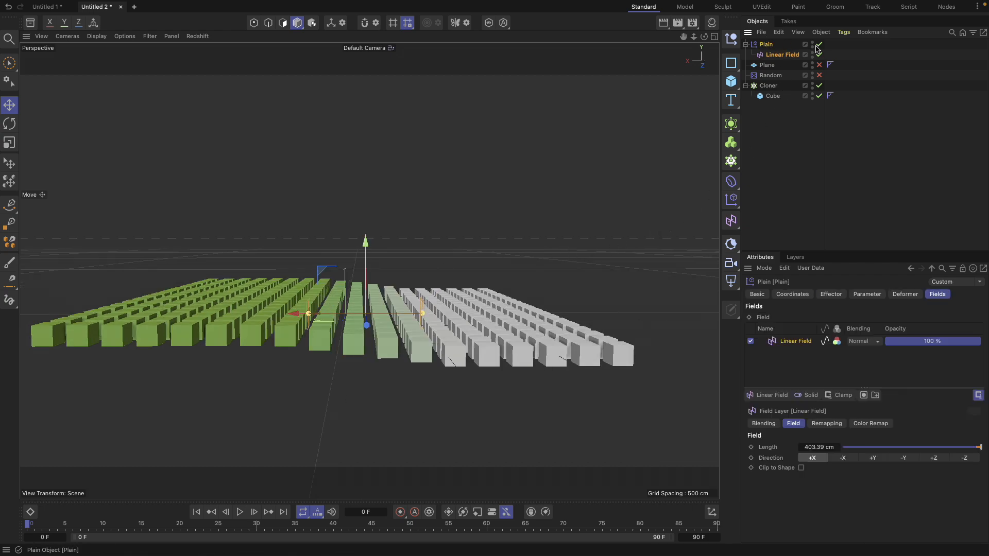
left_click(859, 295)
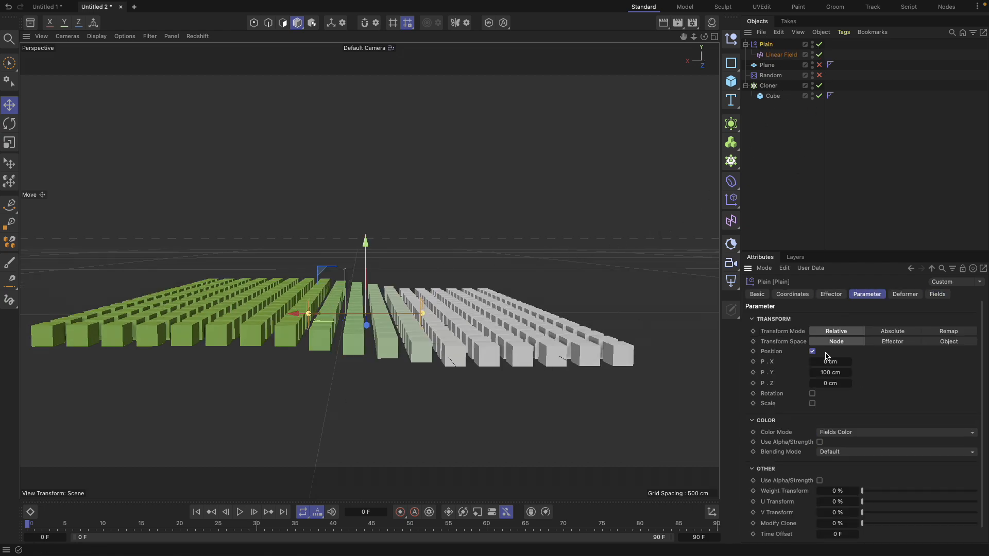
left_click_drag(849, 372, 849, 247)
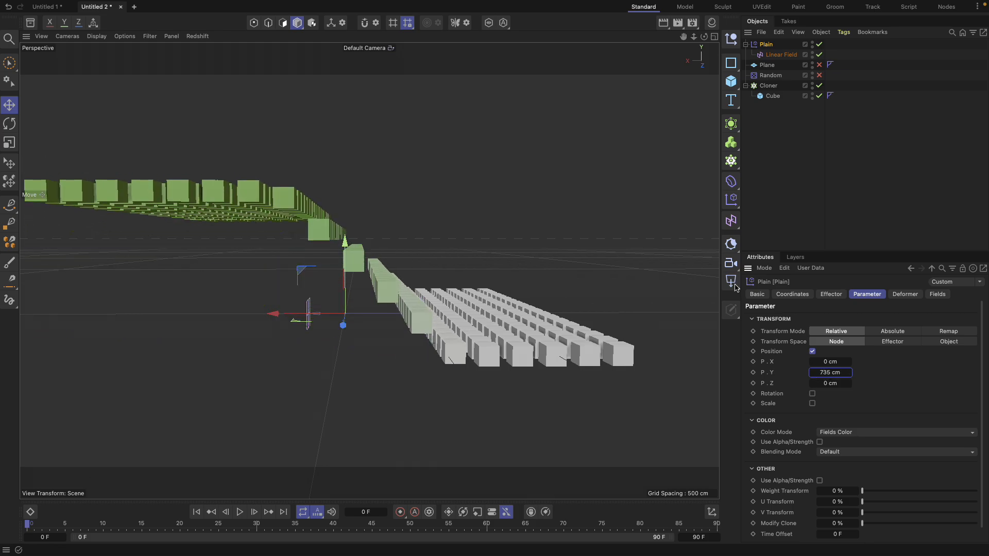
left_click_drag(373, 222, 408, 308, "alt")
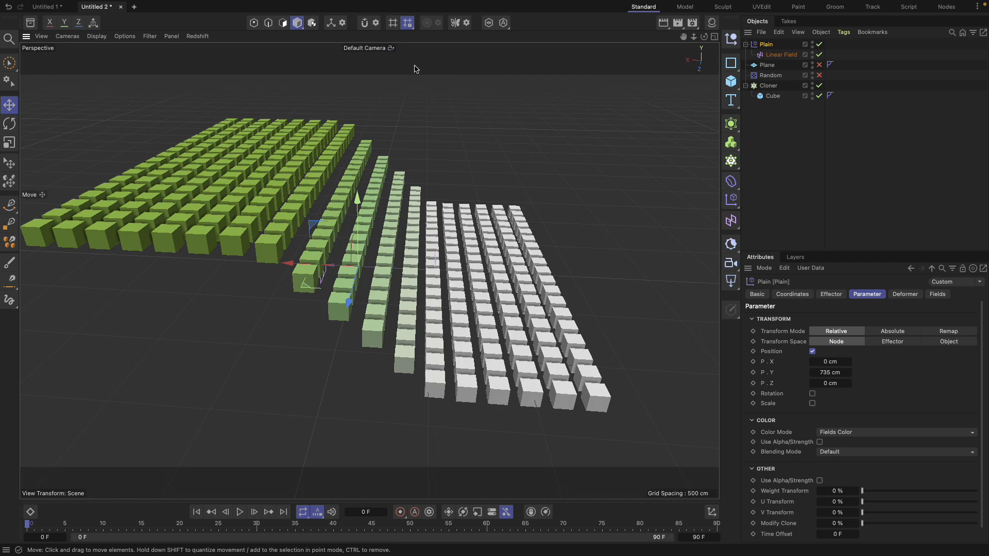
mouse_move(330, 157)
left_mouse_down("alt")
mouse_move(326, 180)
mouse_move(320, 165)
mouse_move(333, 147)
left_mouse_up("alt")
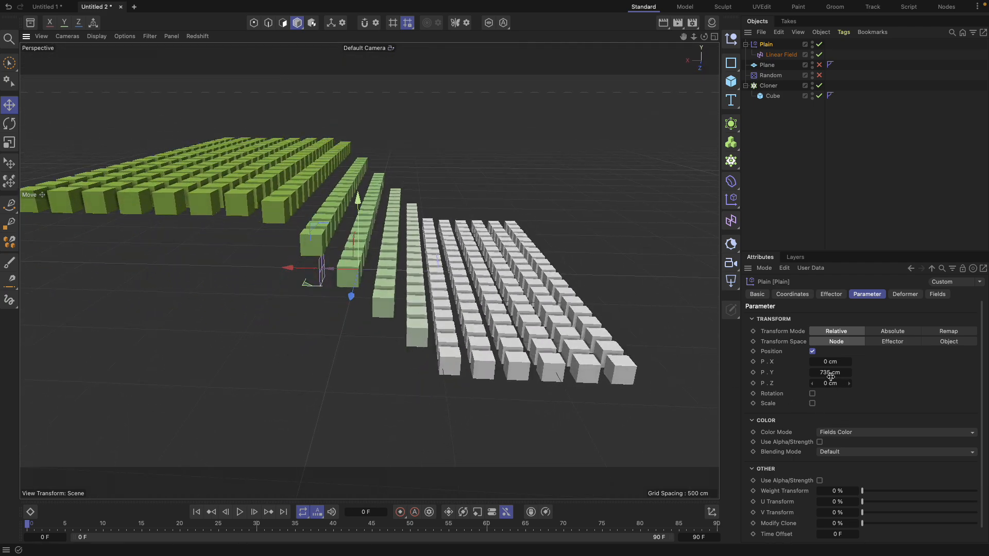
left_click_drag(831, 374, 532, 241)
Step: Move the Linear Field slightly along its positive X axis so fewer columns of cubes are fully raised
left_click(797, 56)
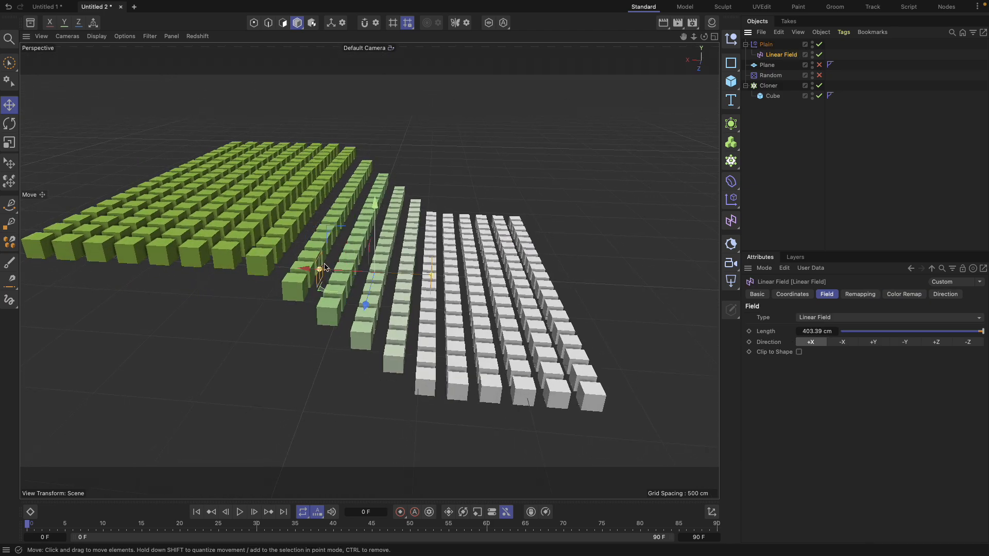
left_click_drag(324, 267, 302, 271)
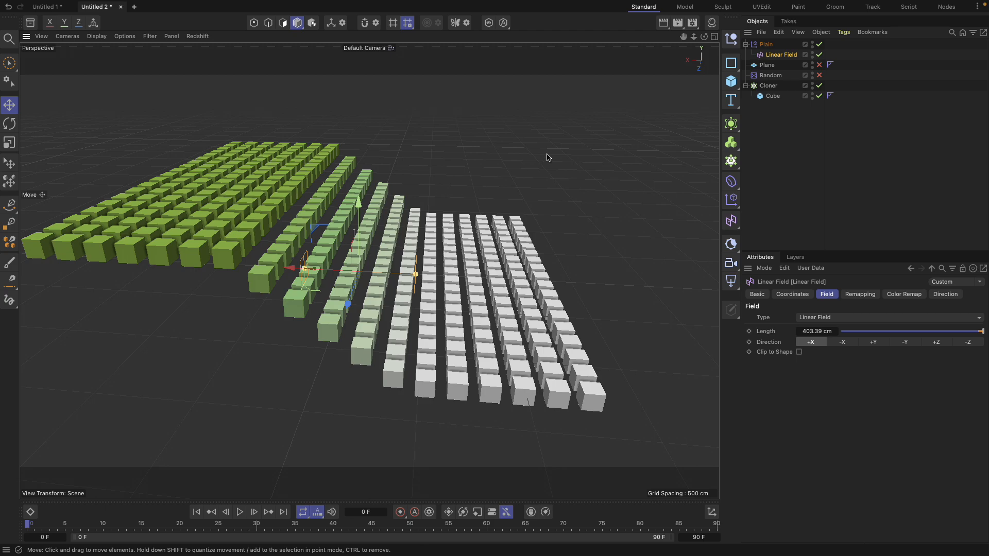
Step: Review the Cloner's effector list, enable the Random effector, and toggle it to compare the cubes, leaving it enabled
left_click(772, 87)
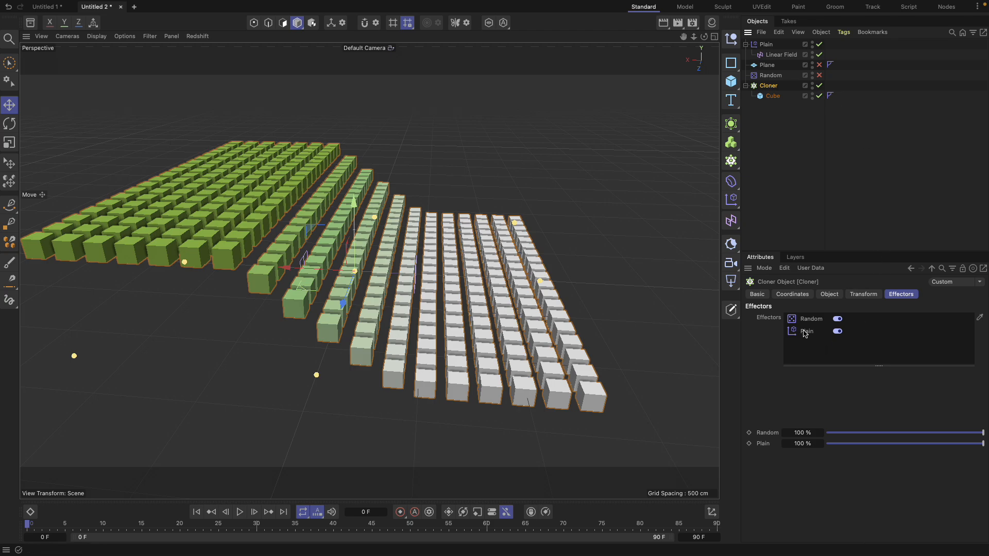
left_click(819, 75)
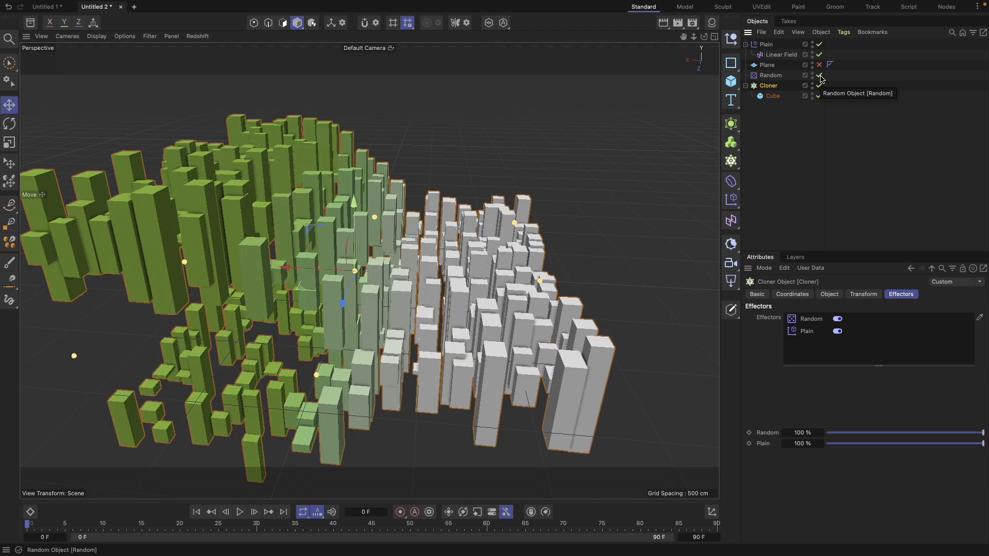
mouse_move(360, 265)
left_mouse_down("alt")
mouse_move(375, 209)
mouse_move(346, 223)
mouse_move(340, 230)
mouse_move(360, 221)
mouse_move(330, 248)
left_mouse_up("alt")
left_click(822, 76)
left_click(822, 76)
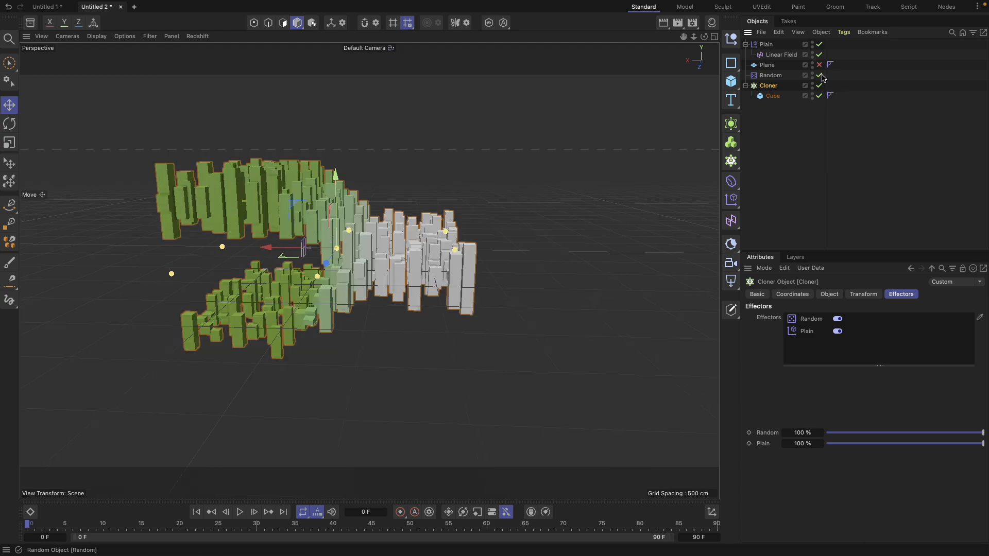
left_click(822, 76)
left_click(821, 76)
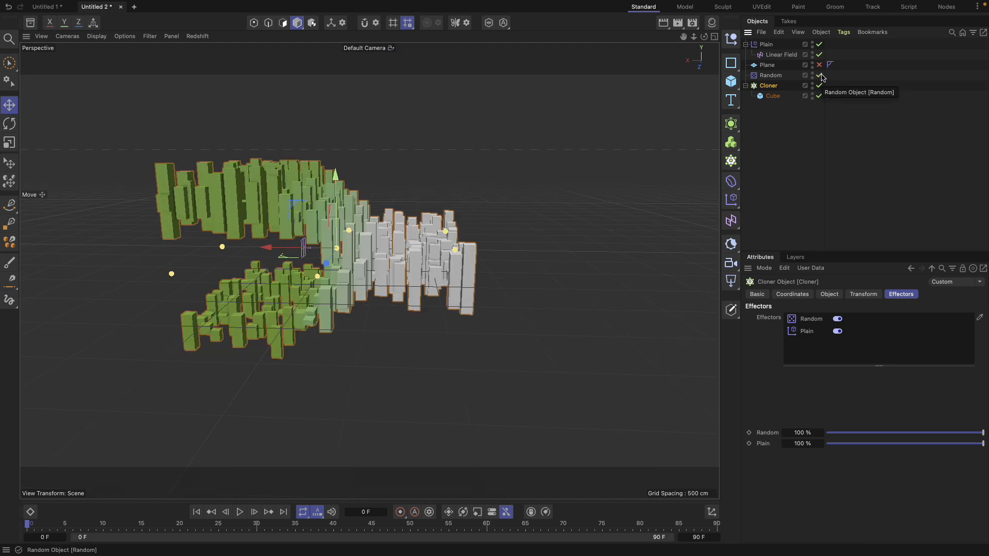
Step: Toggle the Plain effector off and on to compare its contribution on top of the Random effector
left_click(821, 46)
left_click(821, 45)
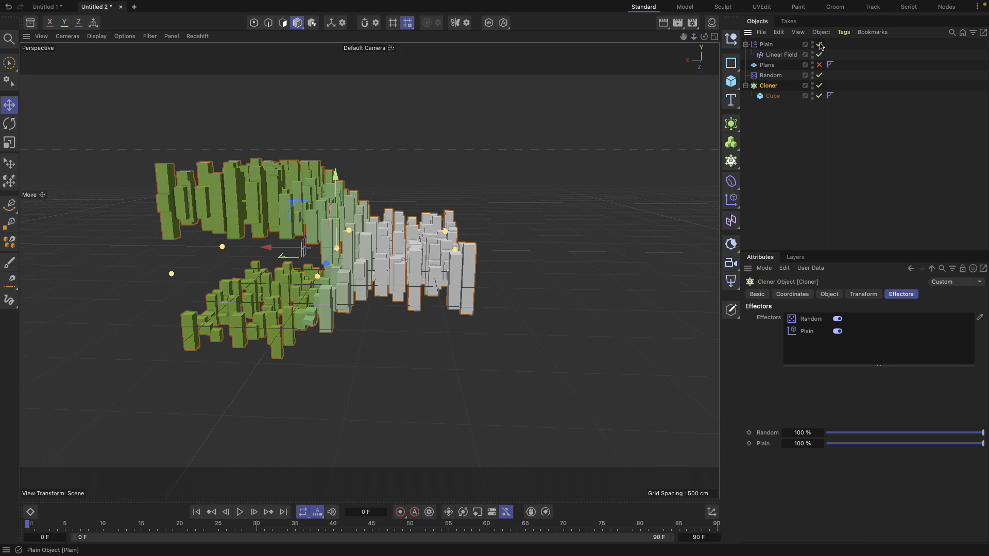
left_click(821, 46)
left_click(821, 45)
Step: Slide the Linear Field along its X axis to sweep the Plain offset across the randomized cubes
left_click(781, 55)
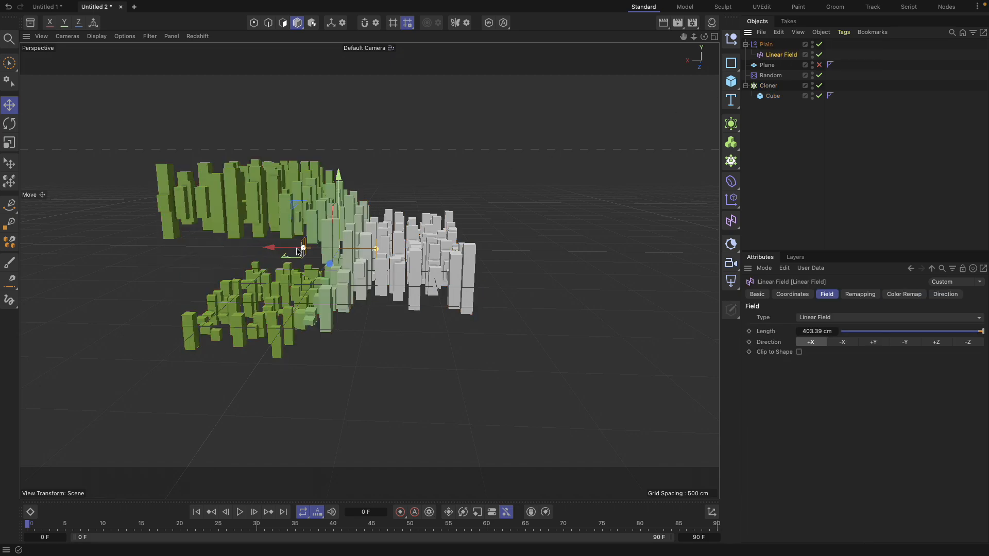
mouse_move(290, 252)
left_mouse_down()
mouse_move(173, 249)
mouse_move(109, 261)
mouse_move(541, 268)
mouse_move(129, 260)
mouse_move(519, 274)
mouse_move(150, 267)
mouse_move(483, 276)
mouse_move(242, 275)
mouse_move(333, 274)
mouse_move(345, 362)
mouse_move(392, 257)
mouse_move(490, 206)
mouse_move(430, 233)
mouse_move(556, 248)
left_mouse_up()
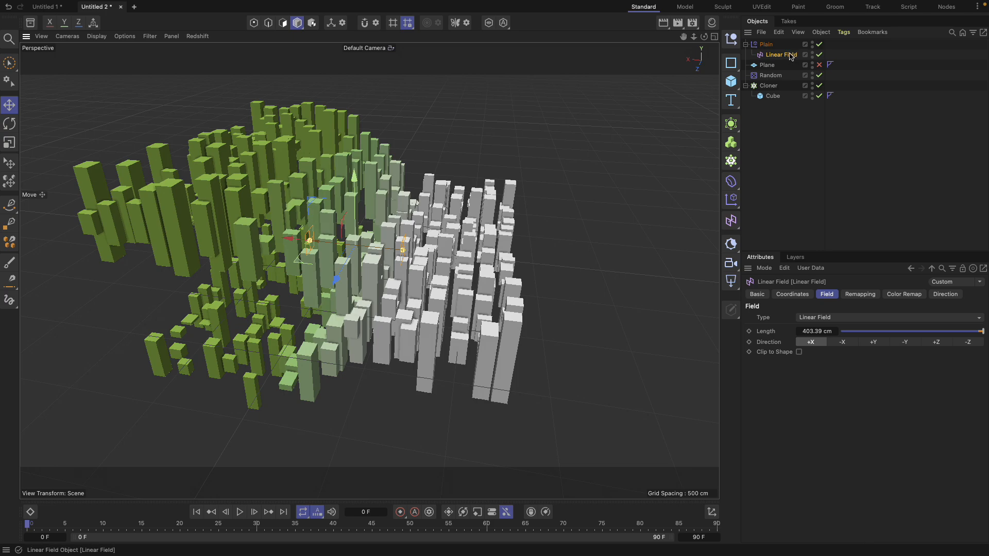
left_click_drag(429, 133, 394, 170, "alt")
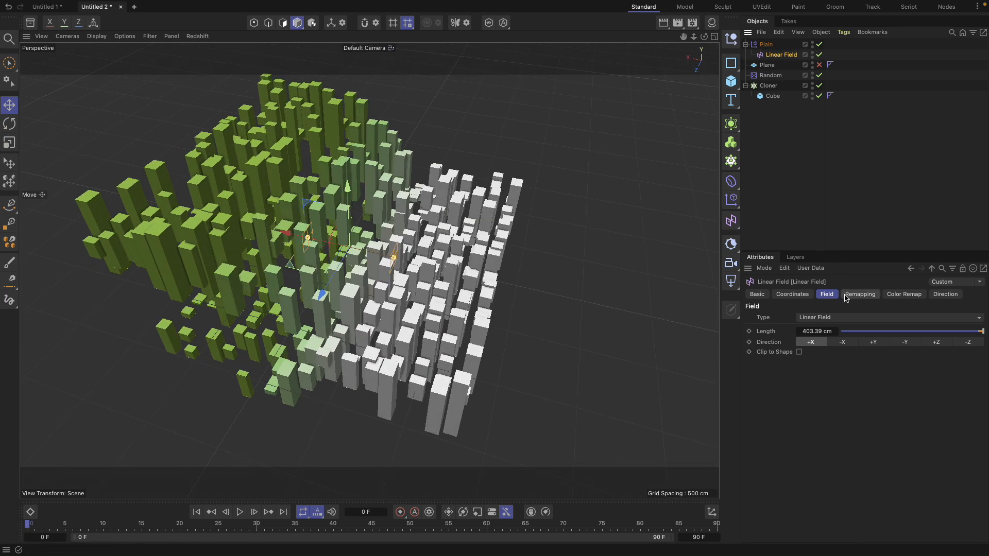
Step: Change the Linear Field's type to Spherical Field and enlarge its size to about 932 cm
left_click(833, 318)
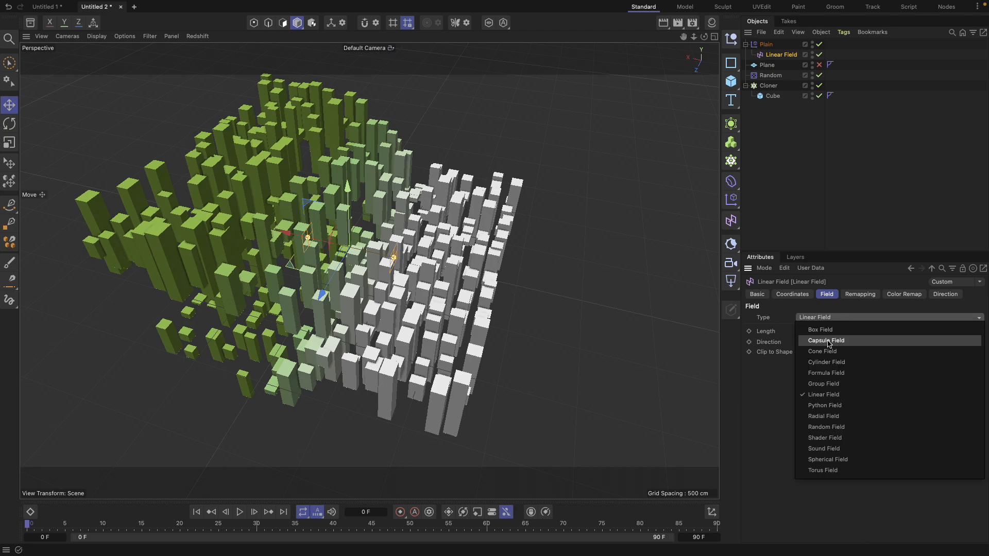
left_click(828, 460)
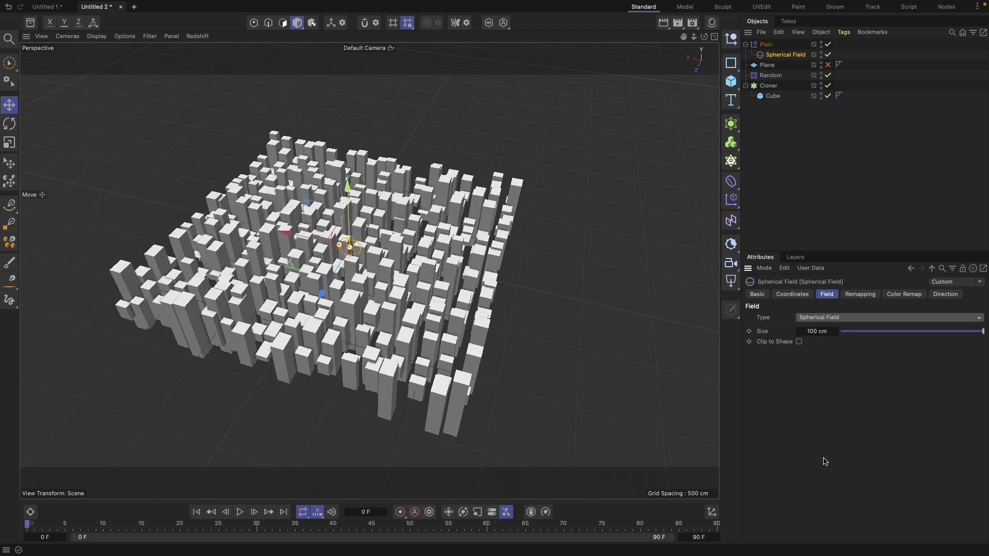
scroll(378, 287, "up", 10)
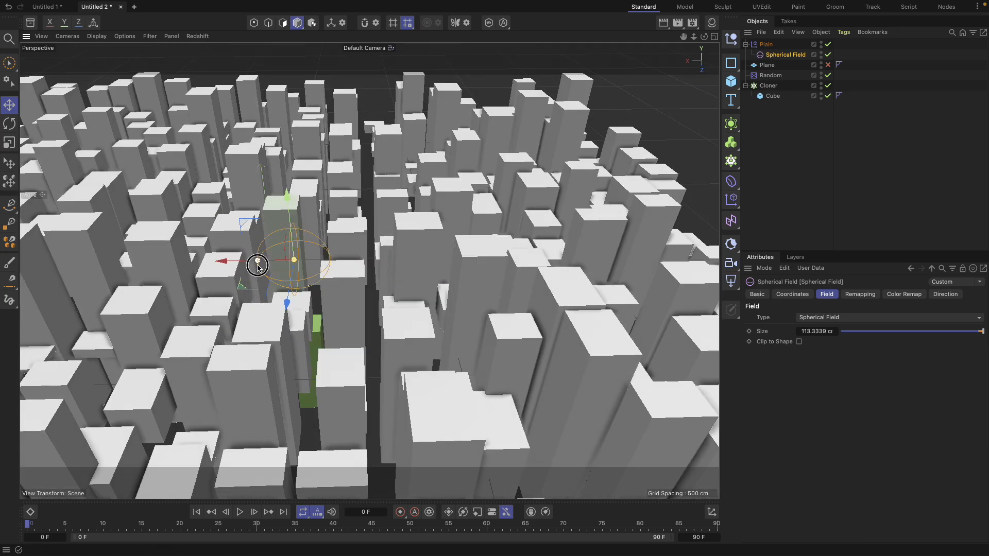
left_click_drag(258, 266, 142, 287)
scroll(188, 282, "down", 5)
left_click_drag(309, 329, 353, 278, "alt")
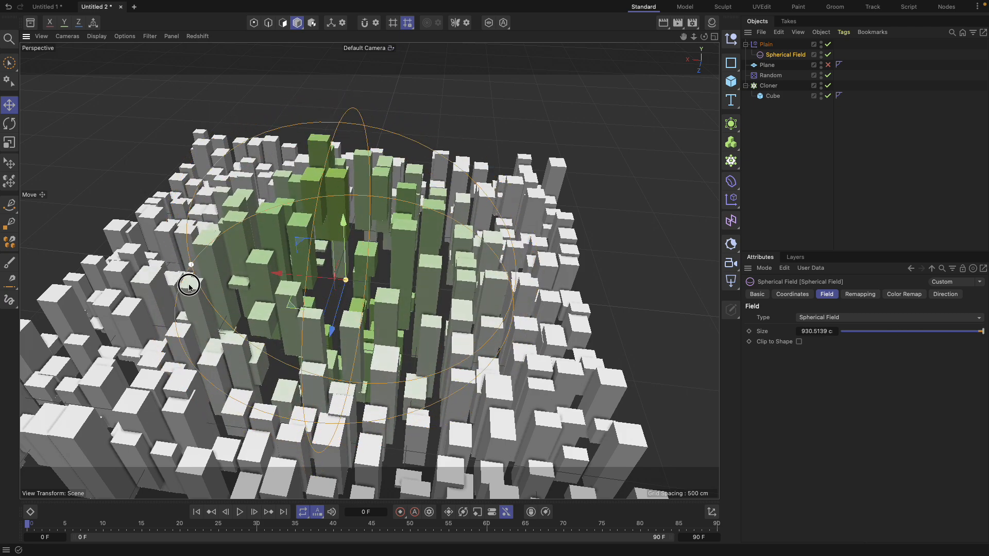
left_click_drag(189, 286, 188, 286)
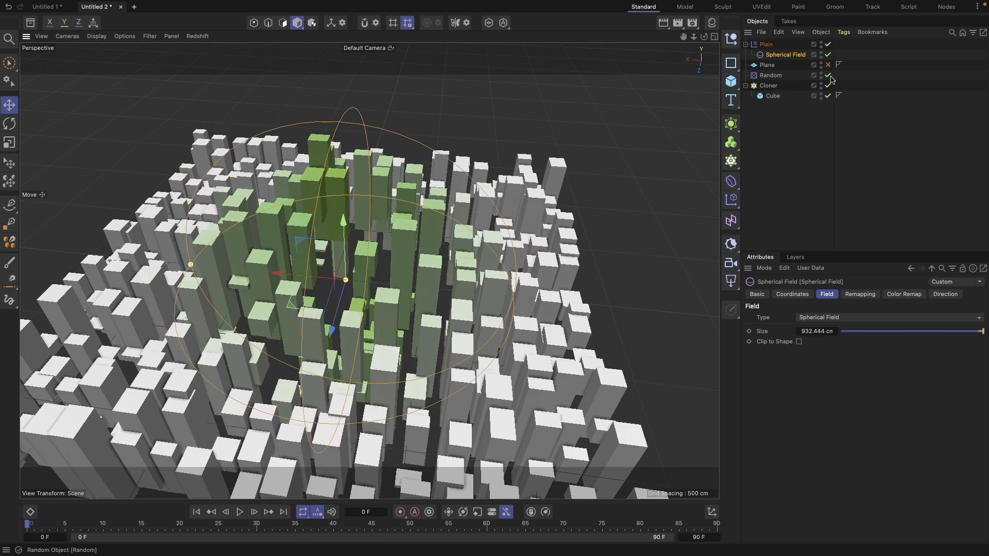
Step: Disable the Random effector, then enlarge the Spherical Field to about 937 cm and shift it along its negative X axis
left_click_drag(371, 268, 391, 247, "alt")
middle_click_drag(391, 247, 470, 231, "alt")
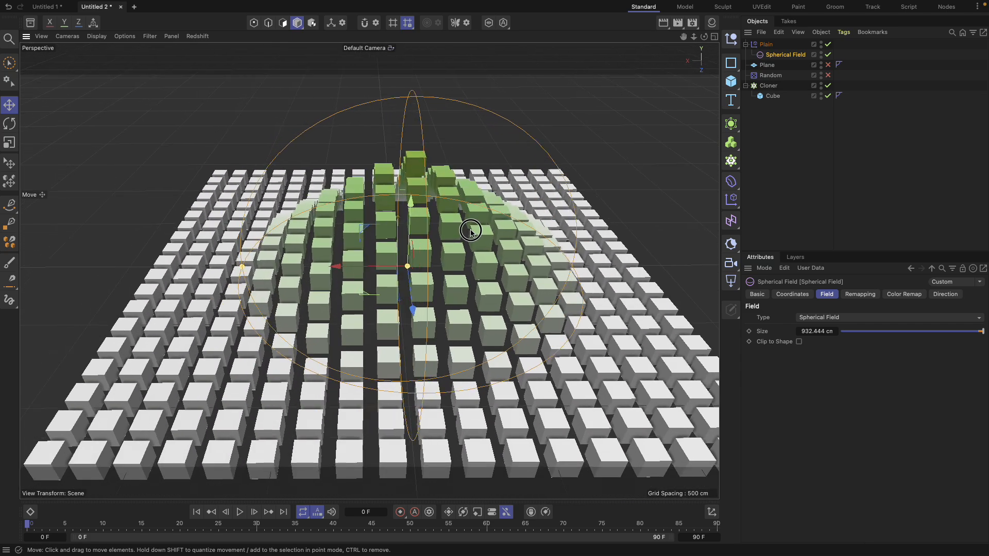
left_click_drag(470, 231, 240, 316, "alt")
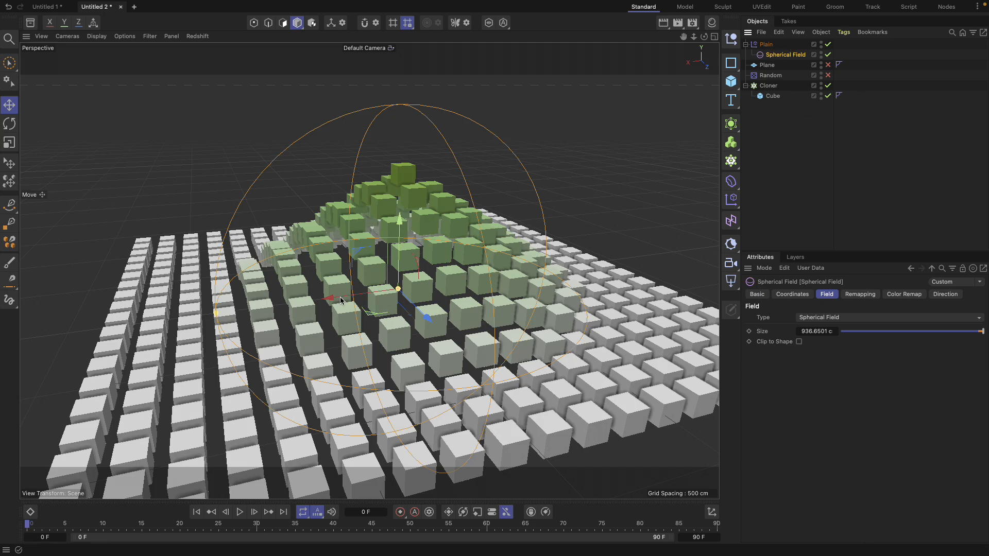
left_click_drag(340, 300, 408, 305)
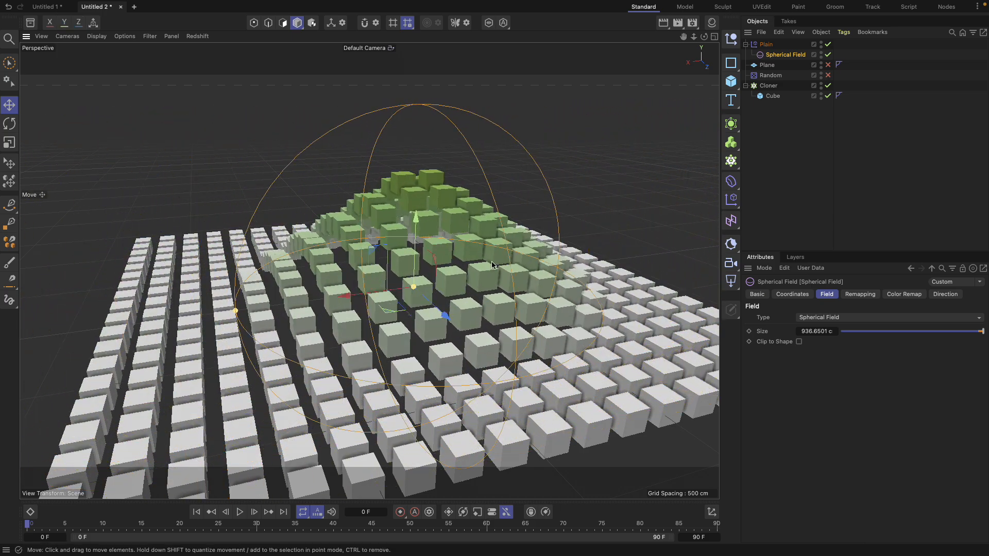
Step: Toggle the Plain effector, leave it enabled, and examine the spherical falloff on the cubes from several sides
left_click(764, 45)
left_click(829, 45)
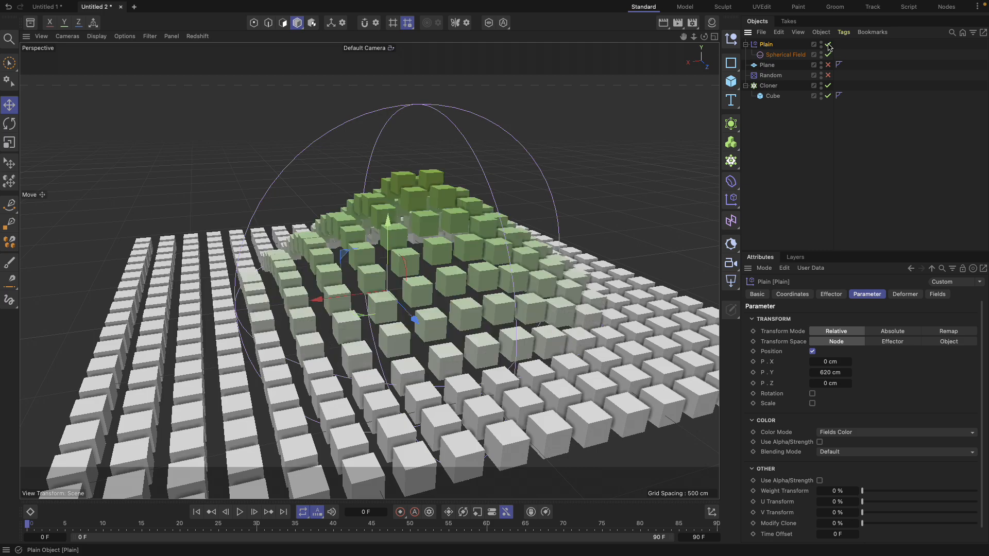
left_click(829, 45)
left_click_drag(432, 164, 486, 221, "alt")
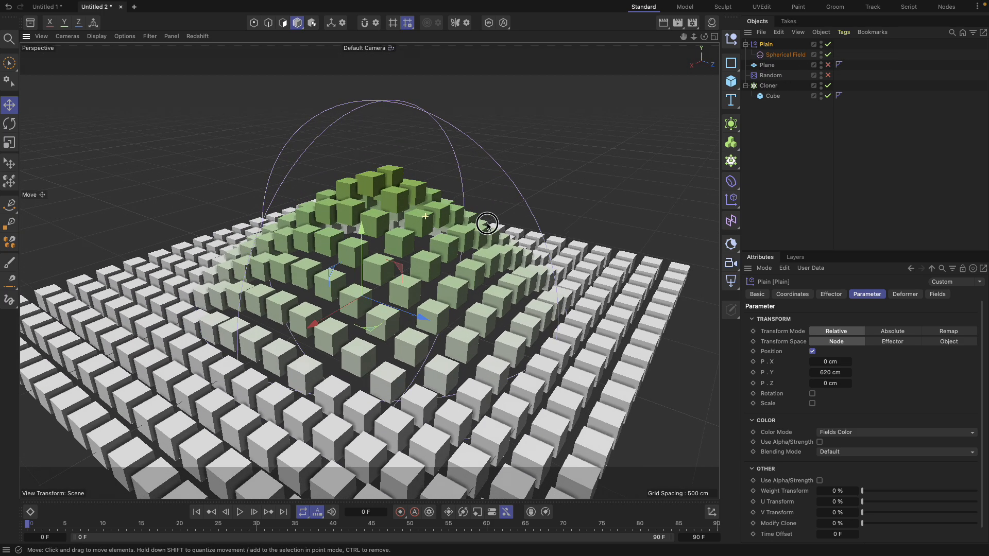
scroll(477, 216, "down", 5)
left_click_drag(378, 216, 422, 232, "alt")
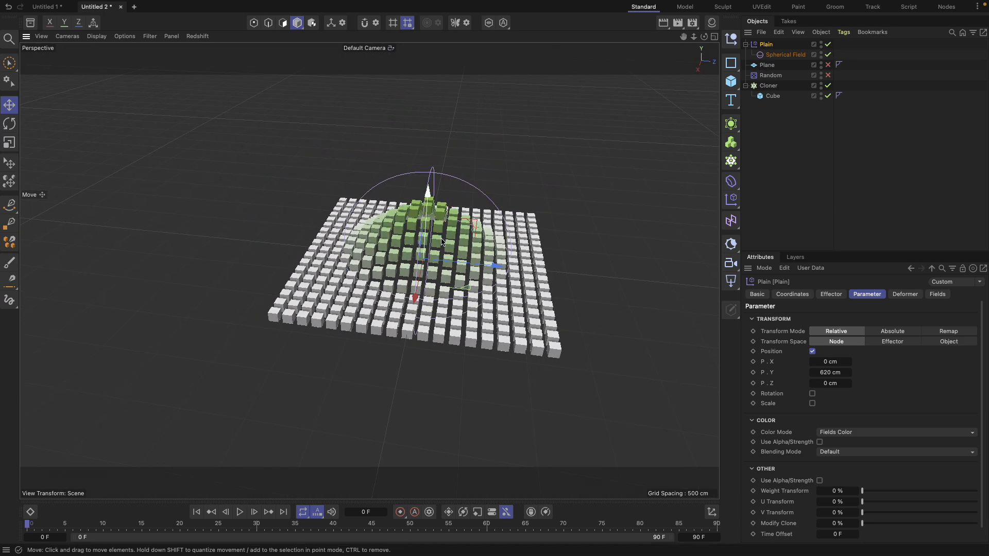
scroll(444, 246, "up", 3)
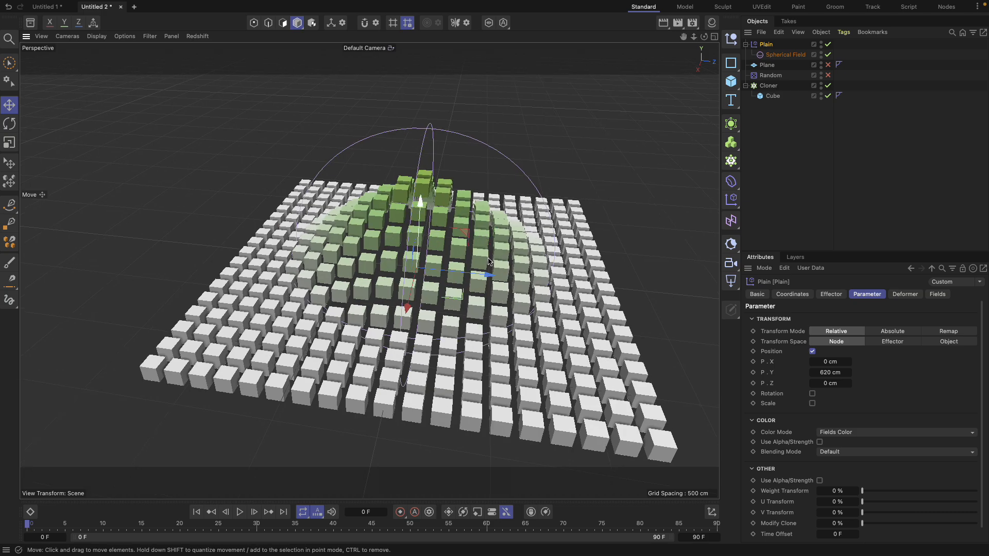
left_click_drag(515, 261, 438, 241, "alt")
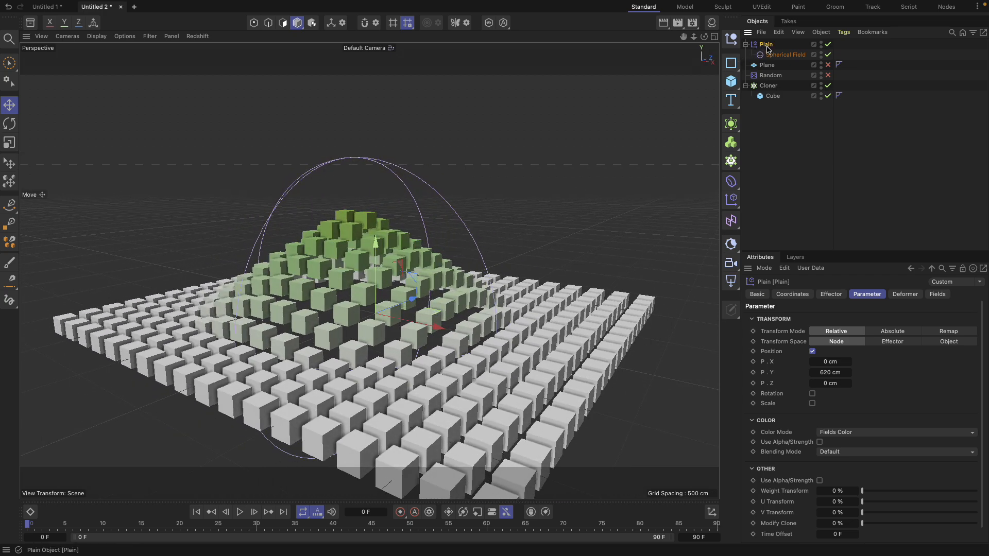
Step: Set the Plain effector's Y position offset to 748 cm and enable Scale with a Y scale of about 11.26
mouse_move(831, 372)
left_mouse_down()
mouse_move(806, 372)
mouse_move(850, 373)
left_mouse_up()
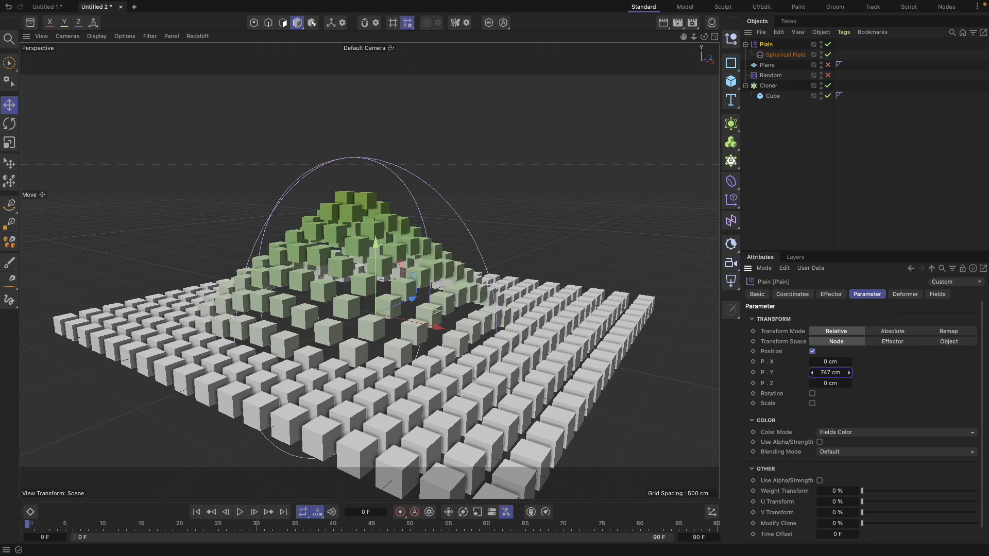
left_click(813, 404)
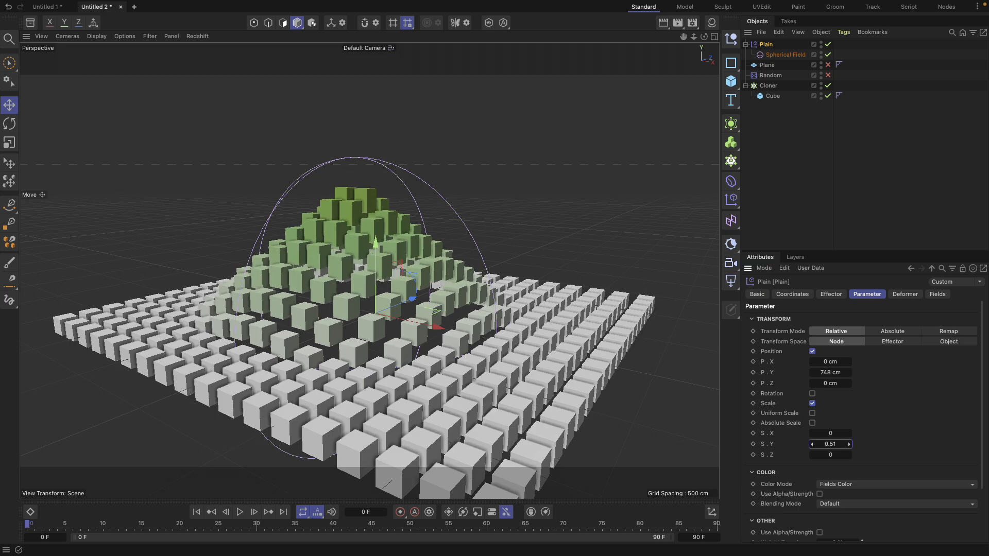
left_click_drag(831, 444, 844, 444)
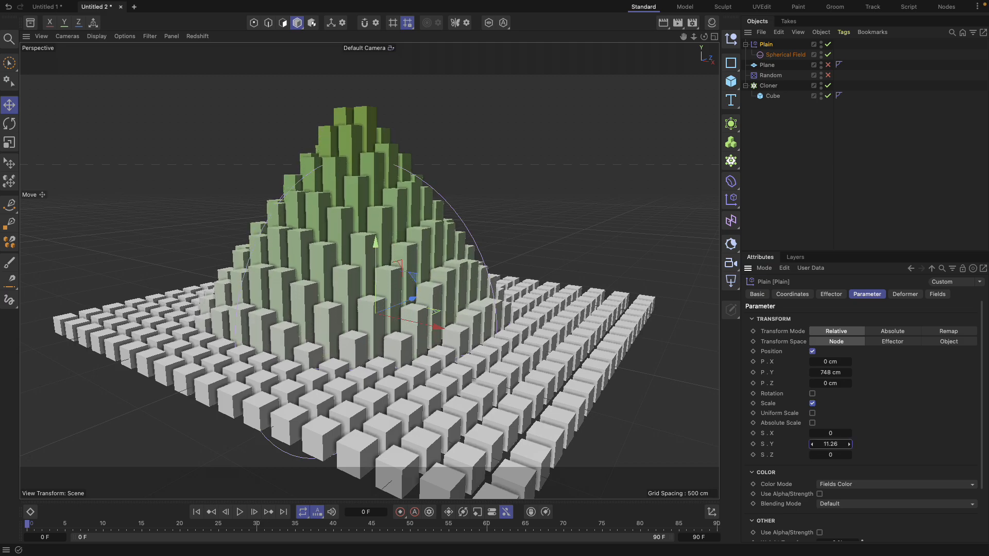
Step: Select the Spherical Field and move it around the cube grid to shift the raised, coloured area
left_click_drag(206, 245, 635, 244, "alt")
left_click_drag(396, 256, 540, 334, "alt")
left_click(805, 58)
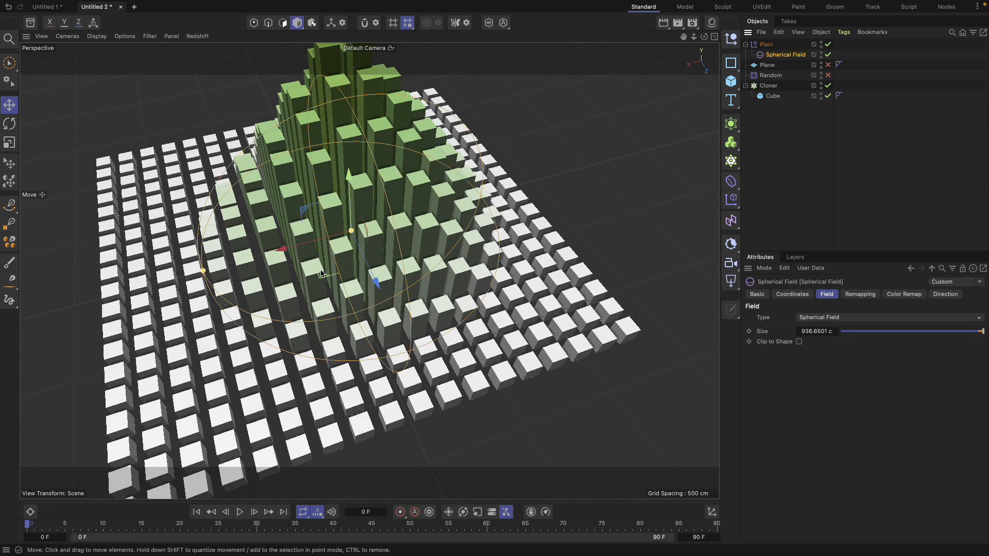
left_click_drag(304, 254, 278, 294)
scroll(304, 281, "down", 5)
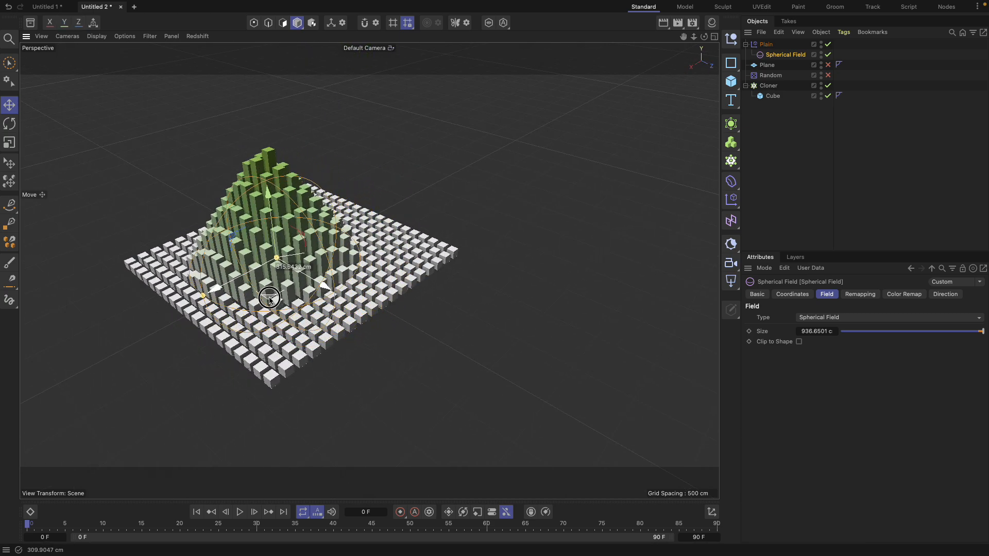
scroll(309, 283, "up", 2)
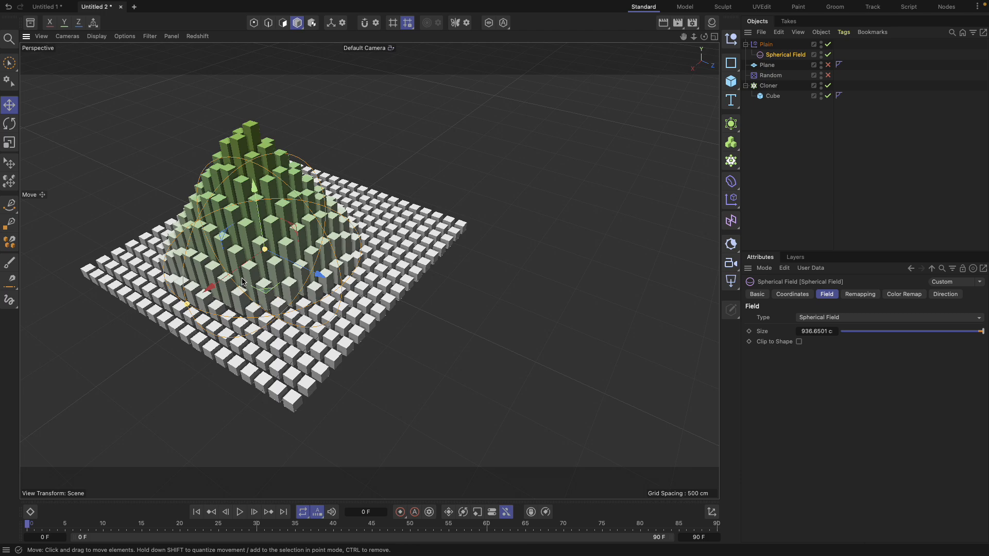
left_click_drag(252, 264, 265, 251)
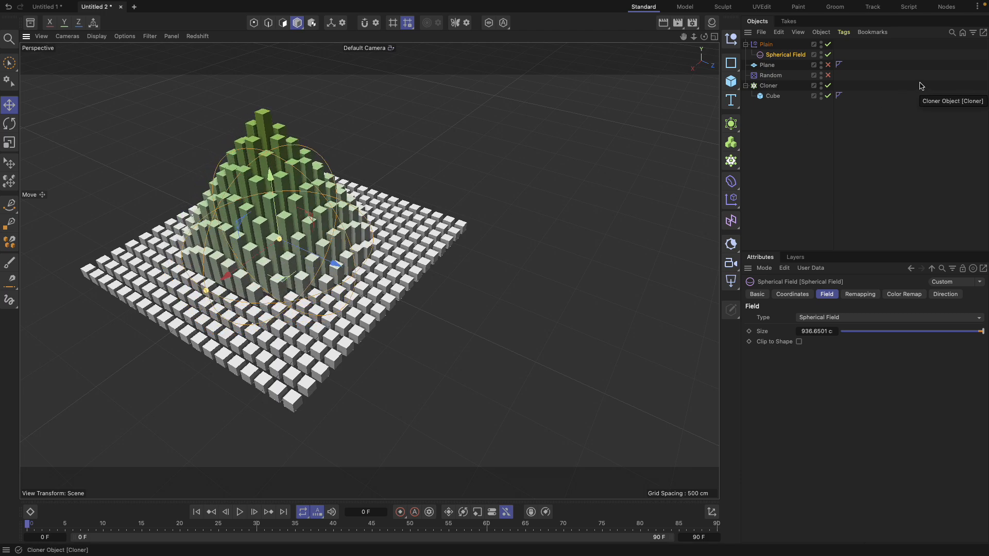
Step: Delete the disabled Random effector from the scene
left_click(779, 76)
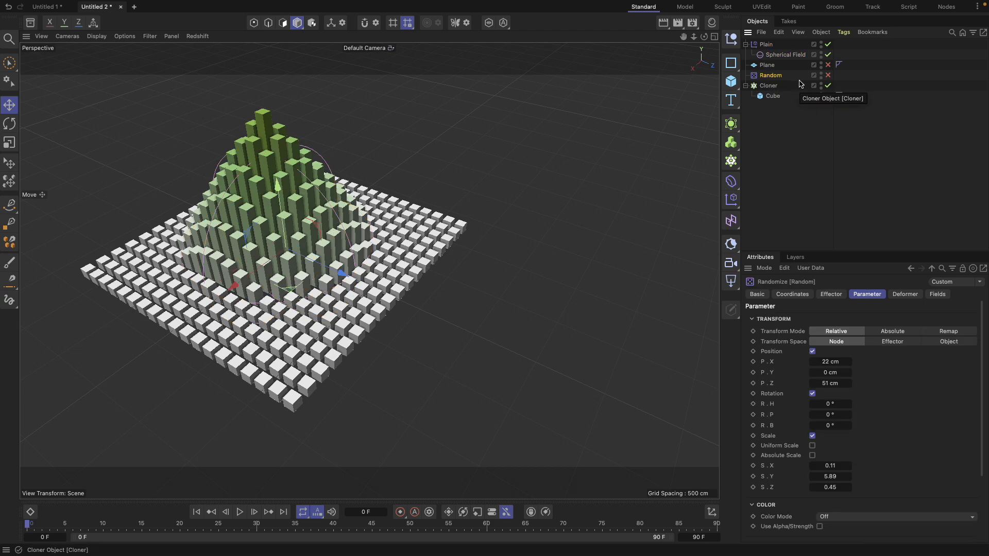
key("Delete")
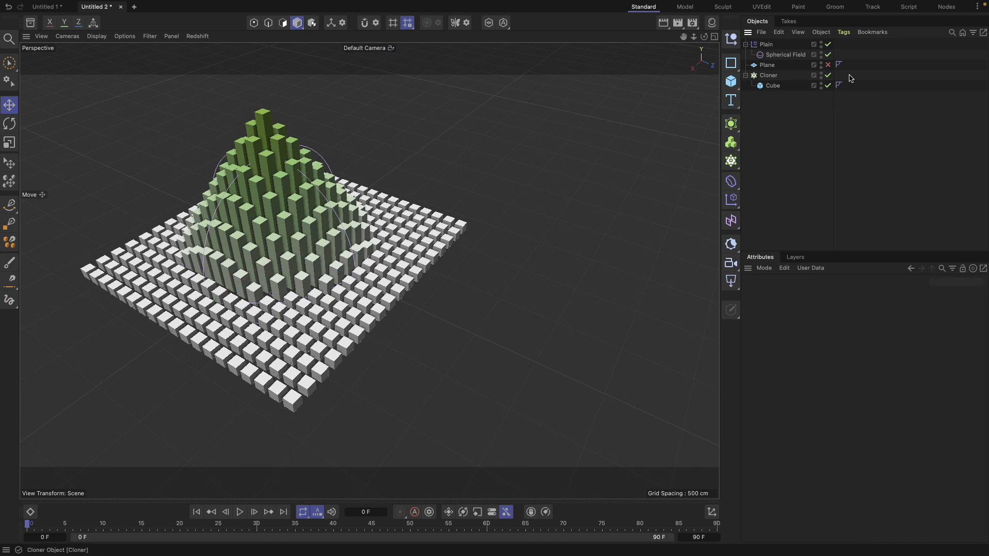
Step: Reposition the Spherical Field on the grid while checking the column falloff from a low frontal angle
middle_click_drag(332, 248, 456, 278, "alt")
left_click_drag(456, 278, 502, 273, "alt")
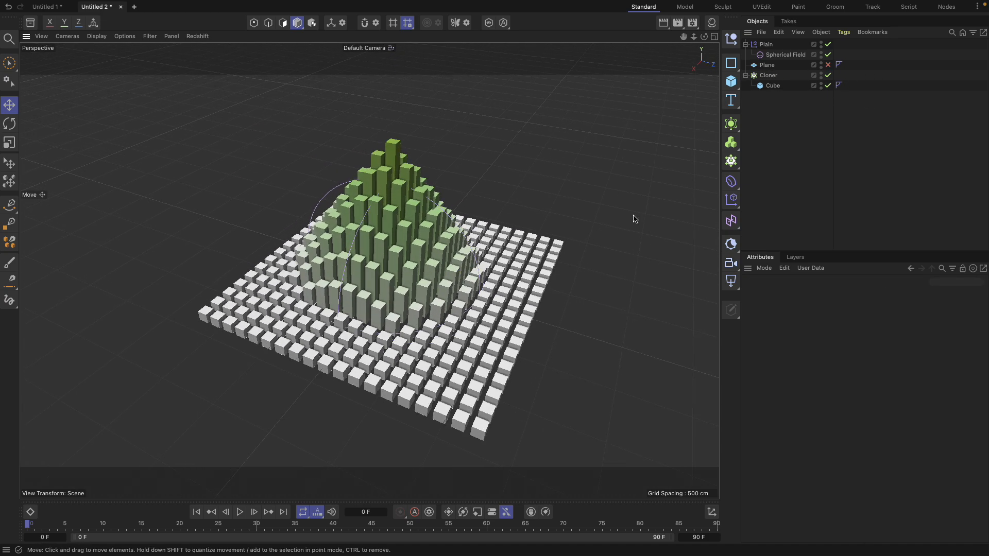
left_click_drag(388, 366, 386, 331, "alt")
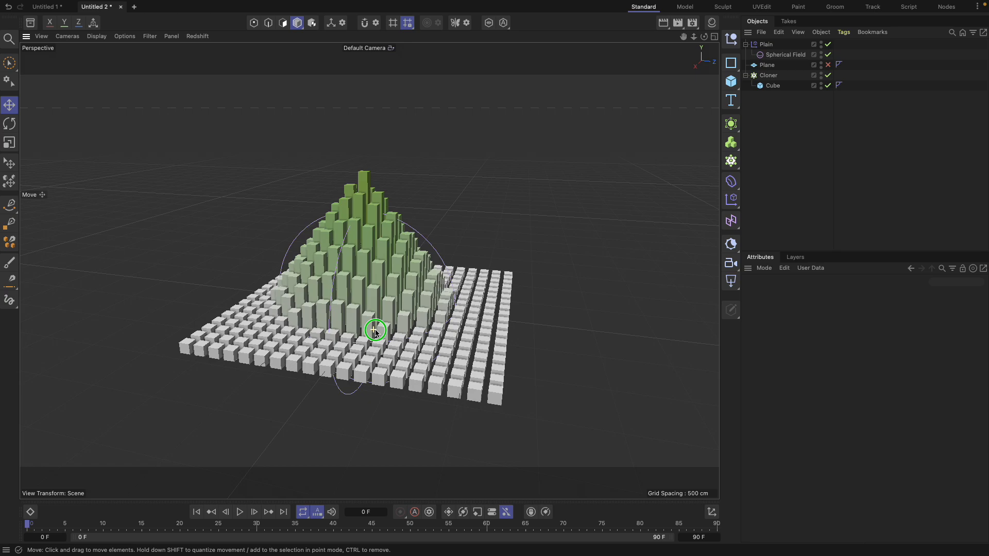
right_click_drag(376, 329, 439, 325, "alt")
left_click_drag(416, 349, 441, 338, "alt")
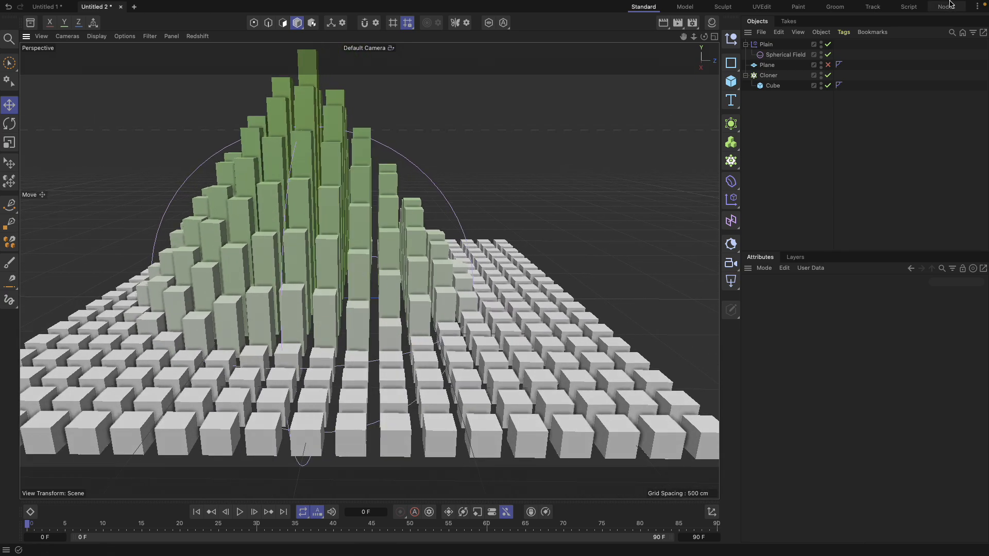
left_click(786, 55)
left_click_drag(364, 295, 396, 319)
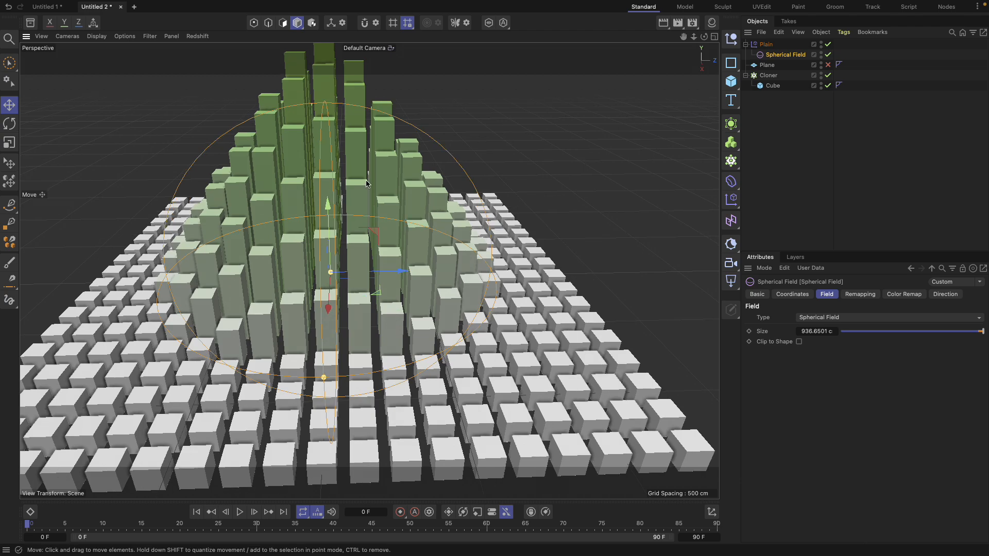
Step: Add a new Random effector to the Cloner
left_click(769, 75)
left_click(735, 204)
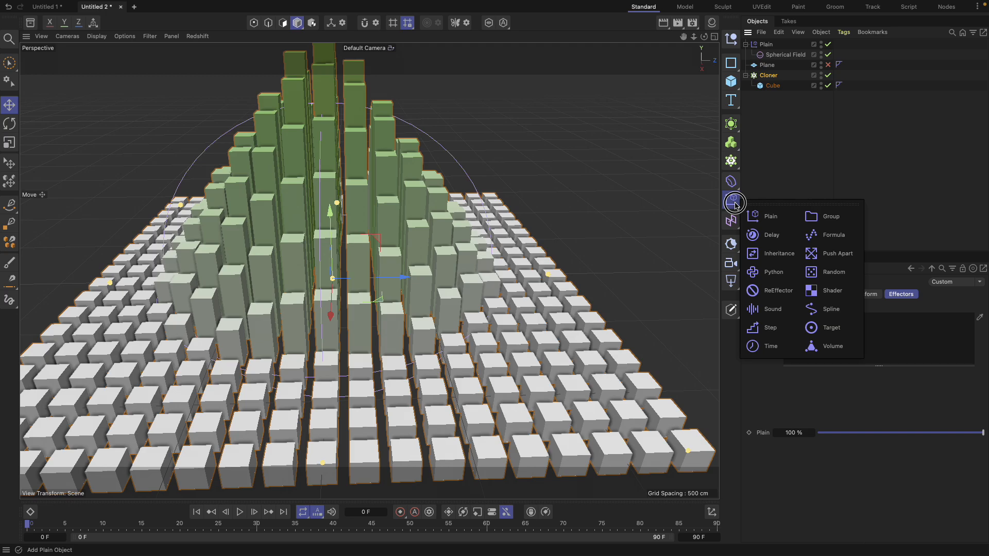
left_click(837, 272)
left_click_drag(463, 278, 419, 298, "alt")
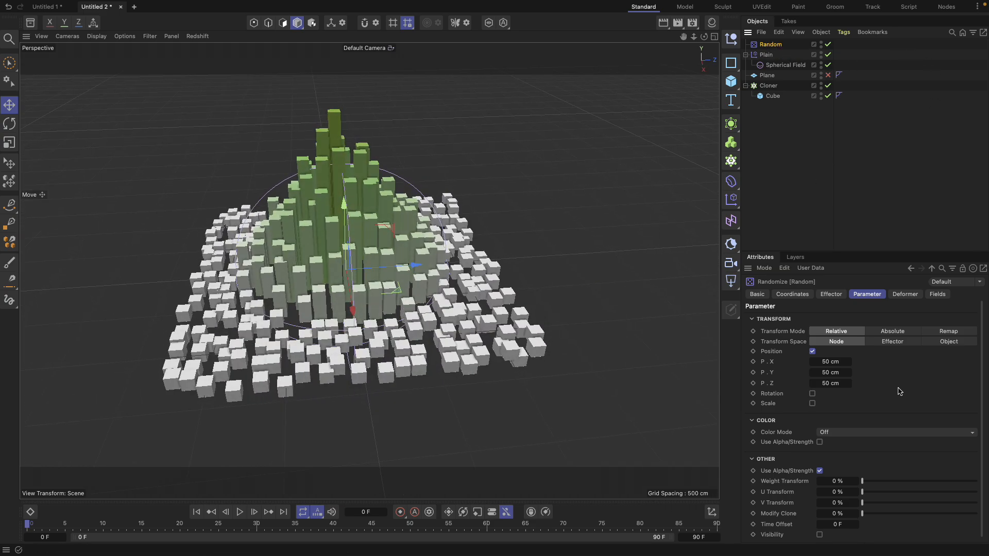
Step: Turn off the Random effector's Position, enable its Scale and set the Y scale to 0.68
left_click(812, 353)
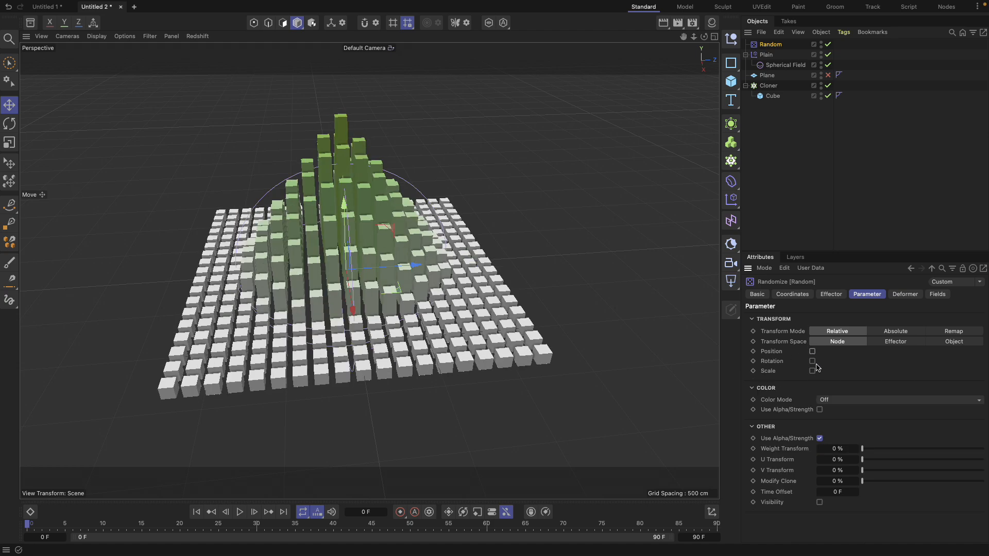
left_click(813, 371)
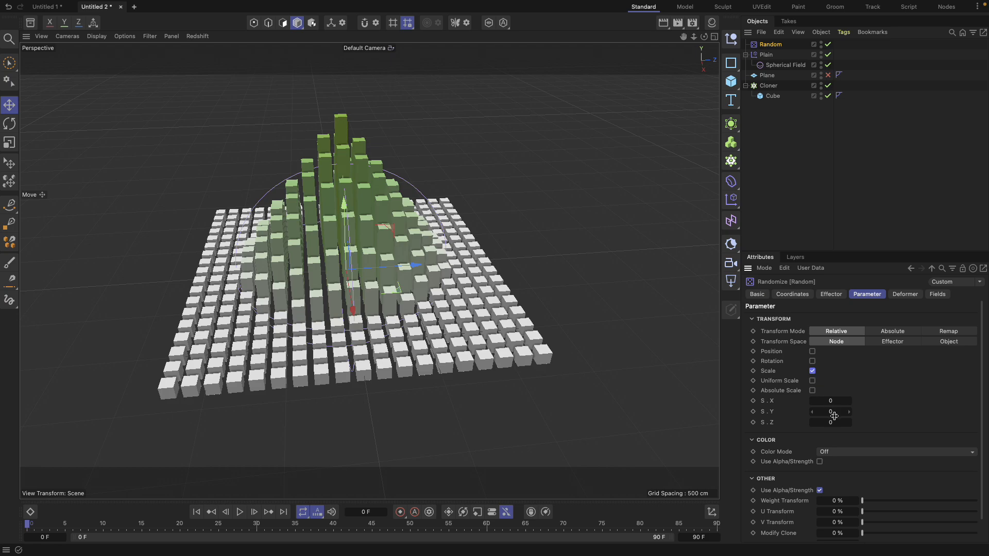
left_click_drag(834, 416, 835, 412)
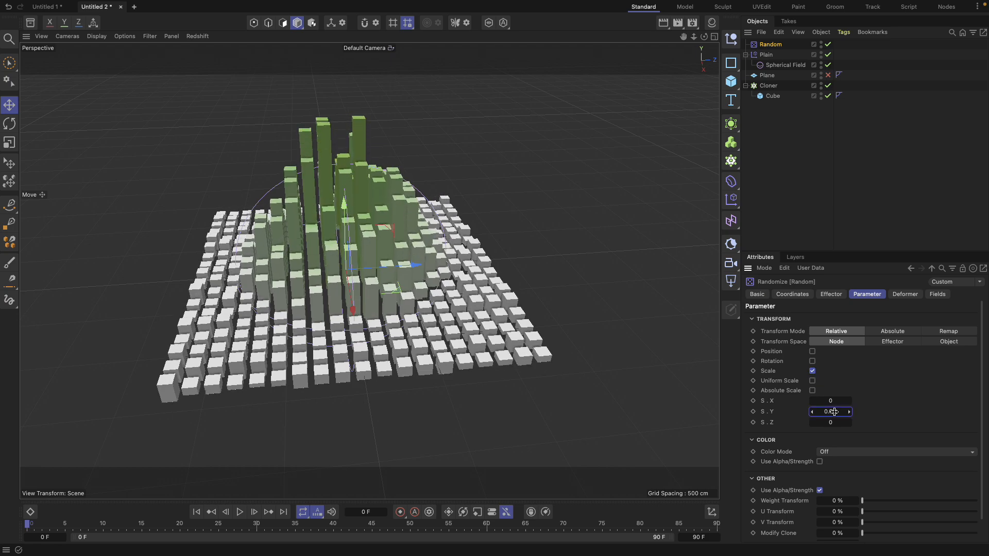
Step: Set the Random effector's X scale to 0.27 and Z scale to 0.22
left_click_drag(387, 324, 382, 266, "alt")
scroll(382, 272, "up", 3)
mouse_move(435, 310)
left_mouse_down("alt")
mouse_move(411, 311)
mouse_move(474, 333)
mouse_move(388, 371)
mouse_move(468, 298)
mouse_move(413, 357)
mouse_move(377, 348)
left_mouse_up("alt")
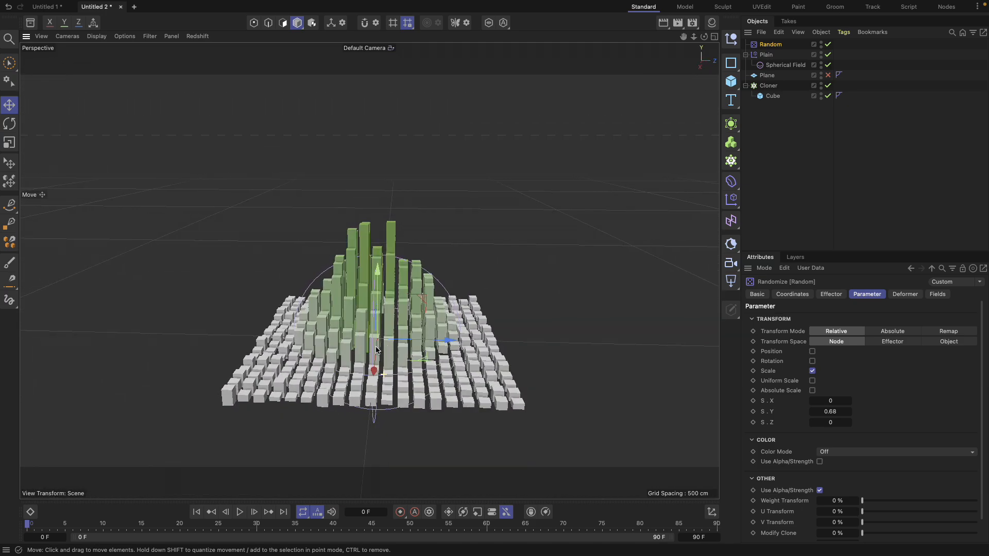
left_click(837, 401)
left_click(832, 423)
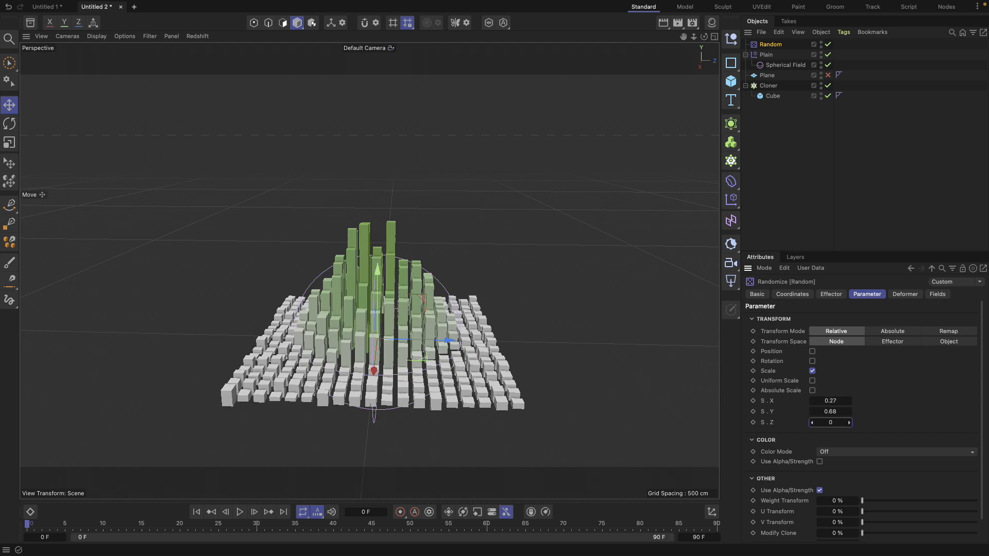
Step: Toggle the Random effector several times to compare the cubes with and without random scaling, leaving it enabled
mouse_move(289, 347)
left_mouse_down("alt")
mouse_move(259, 370)
mouse_move(230, 435)
mouse_move(371, 376)
mouse_move(490, 345)
left_mouse_up("alt")
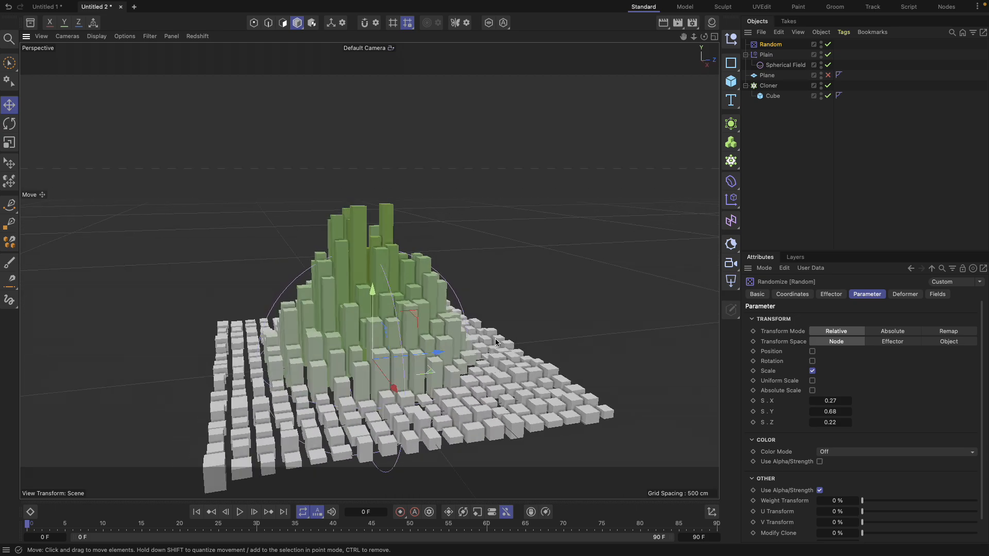
left_click(828, 44)
left_click(828, 44)
left_click(828, 44)
left_click(828, 44)
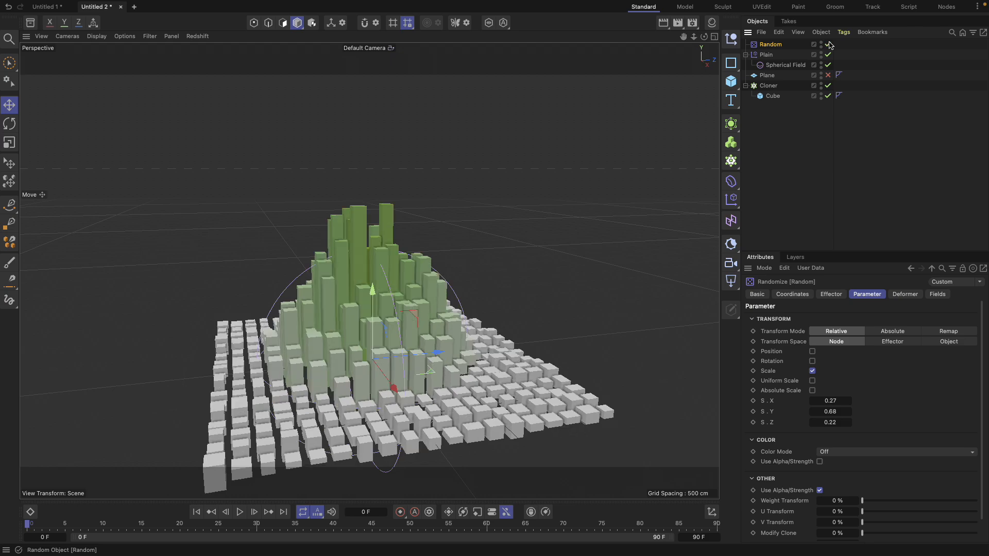
left_click(828, 44)
left_click(828, 44)
left_click(829, 44)
left_click(828, 44)
Step: Move the Spherical Field along its Z axis across the randomly scaled cubes
left_click_drag(407, 392, 438, 394, "alt")
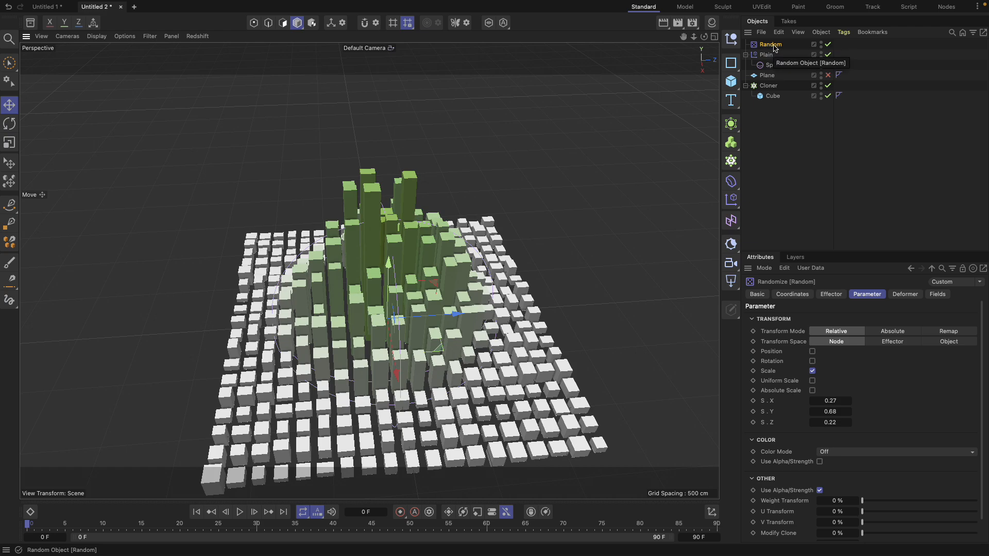
left_click(784, 66)
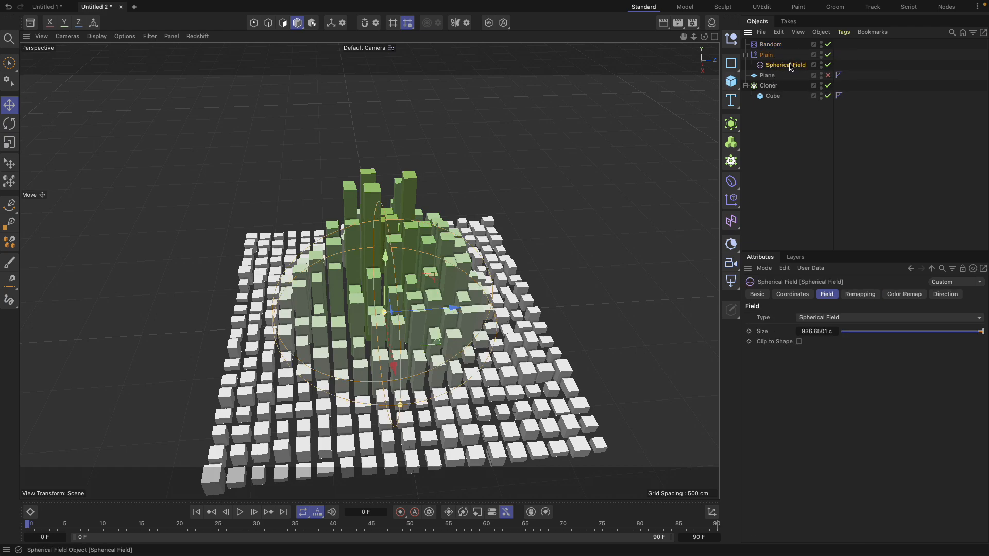
left_click_drag(443, 309, 491, 281)
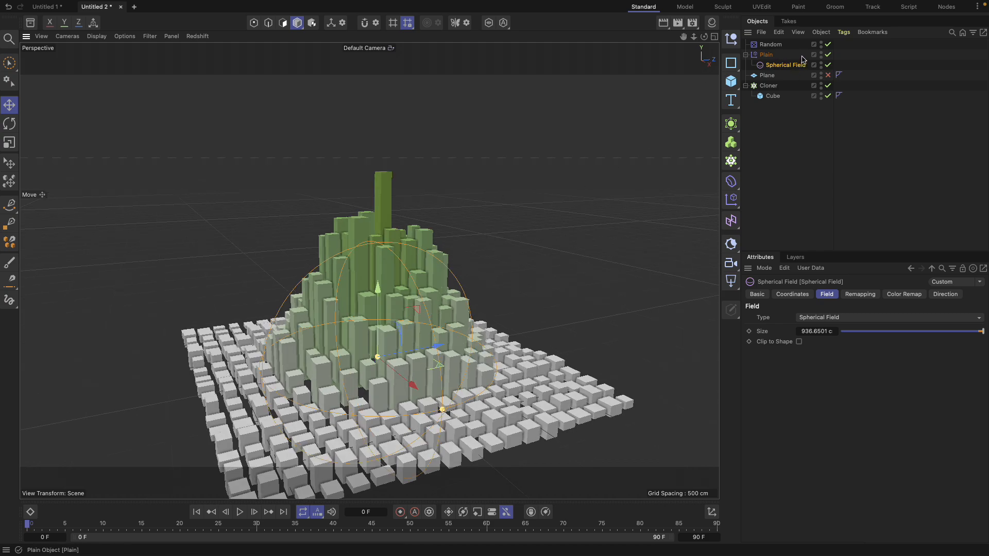
Step: Compare the Random and Plain effectors' transform parameters and inspect the Plain effector's field list
left_click(771, 45)
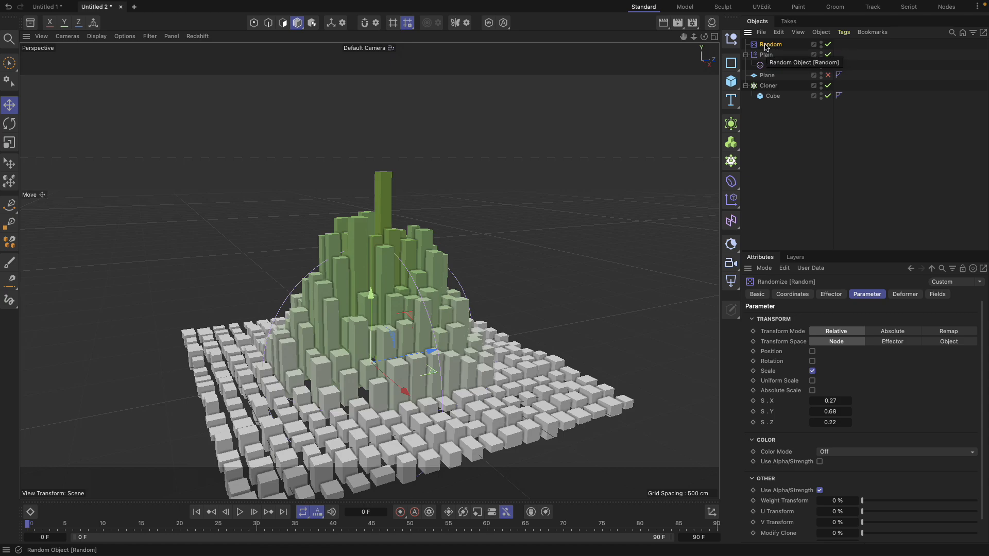
left_click(762, 57)
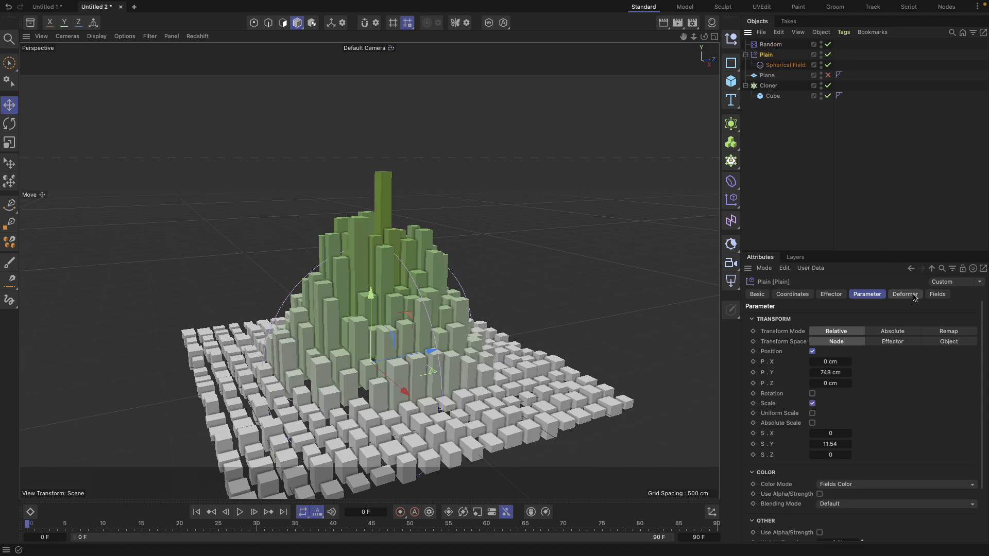
left_click(767, 44)
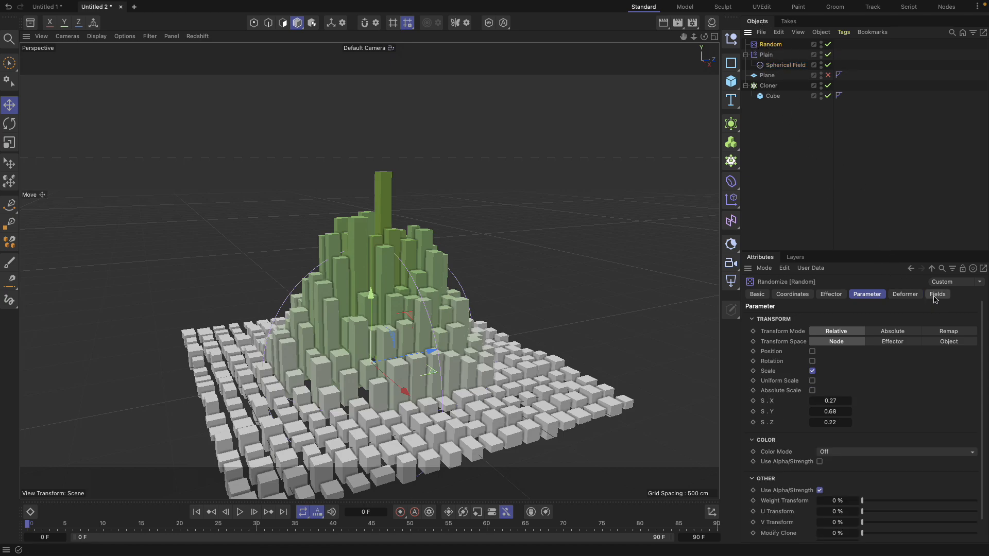
left_click(768, 56)
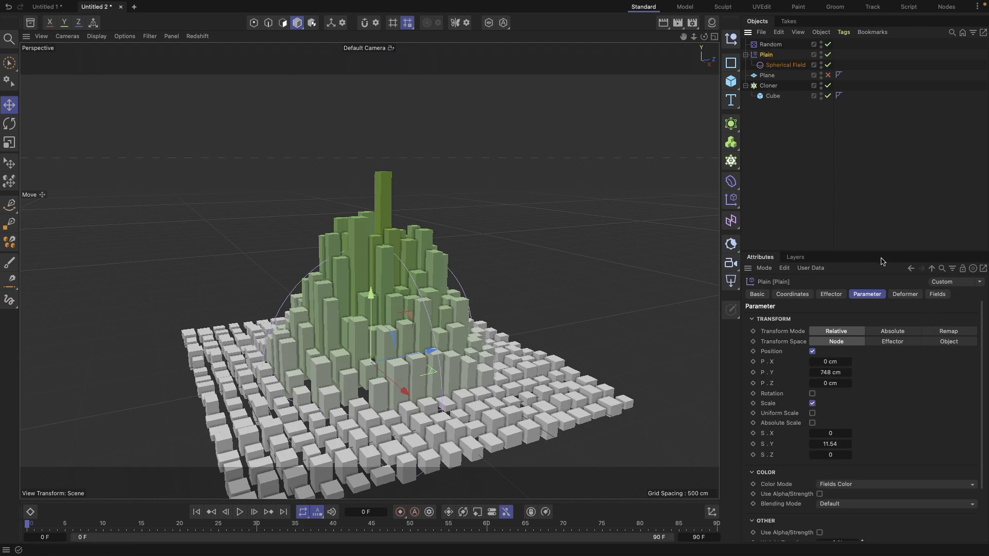
left_click(936, 297)
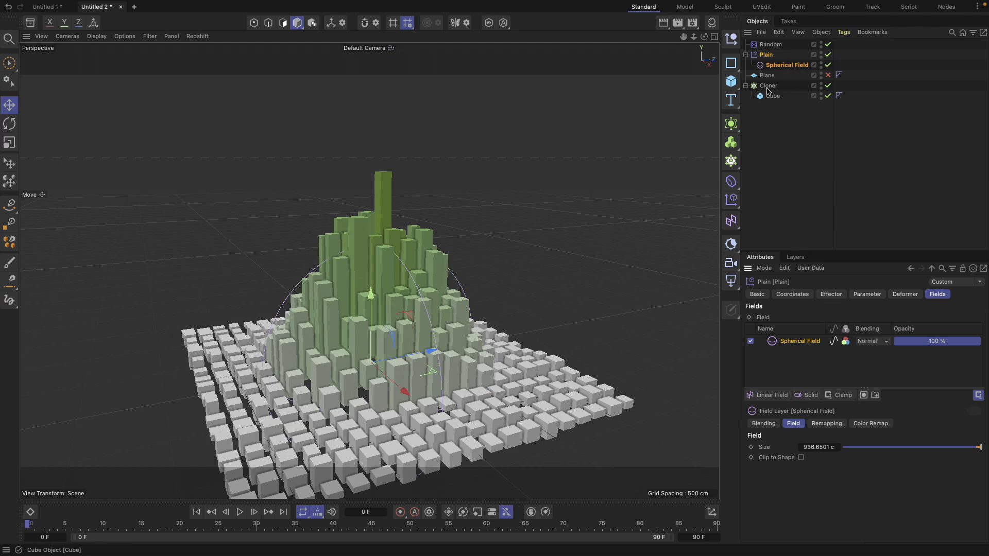
Step: Assign the Plain effector's existing Spherical Field to the Random effector's field list as well
left_click(772, 47)
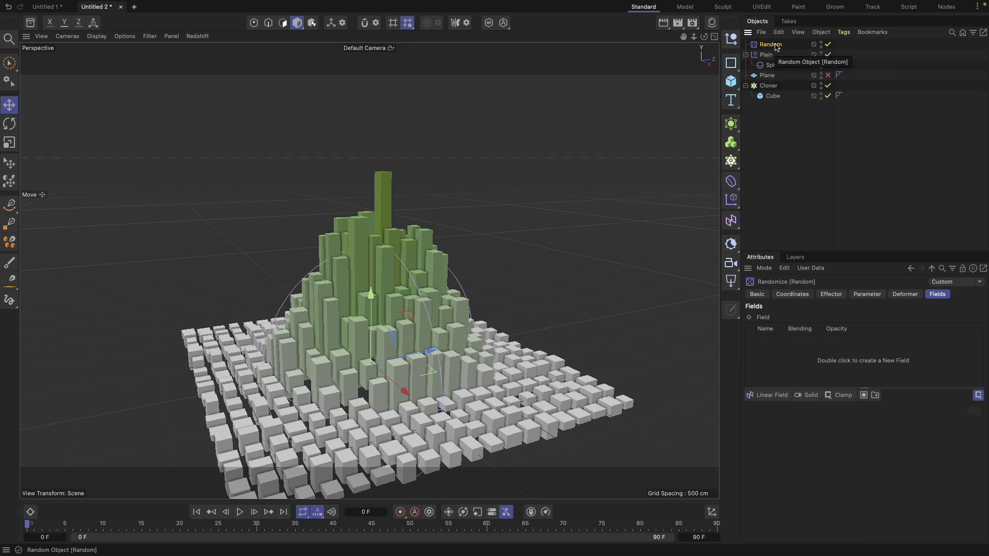
left_click_drag(784, 65, 790, 356)
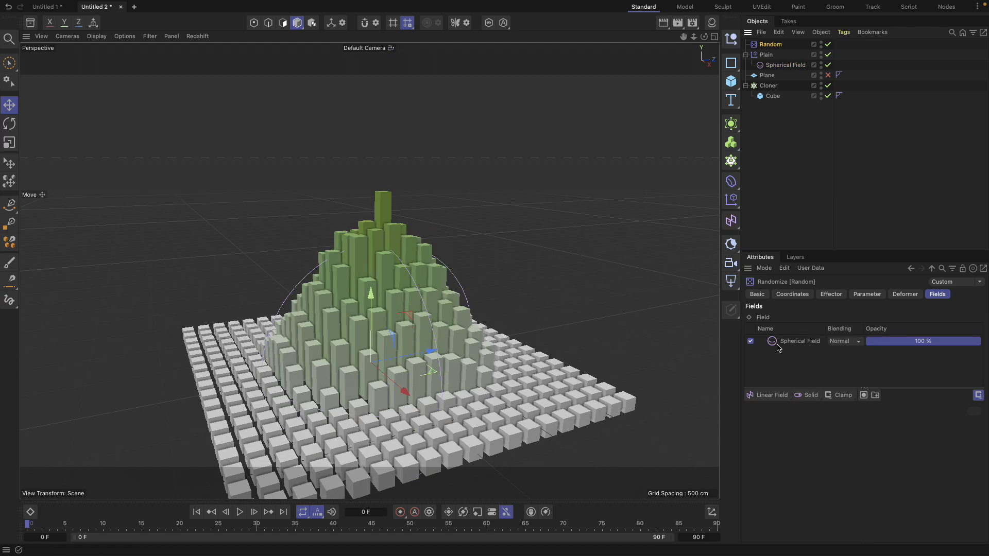
middle_click_drag(598, 320, 608, 274, "alt")
left_click_drag(491, 282, 474, 301, "alt")
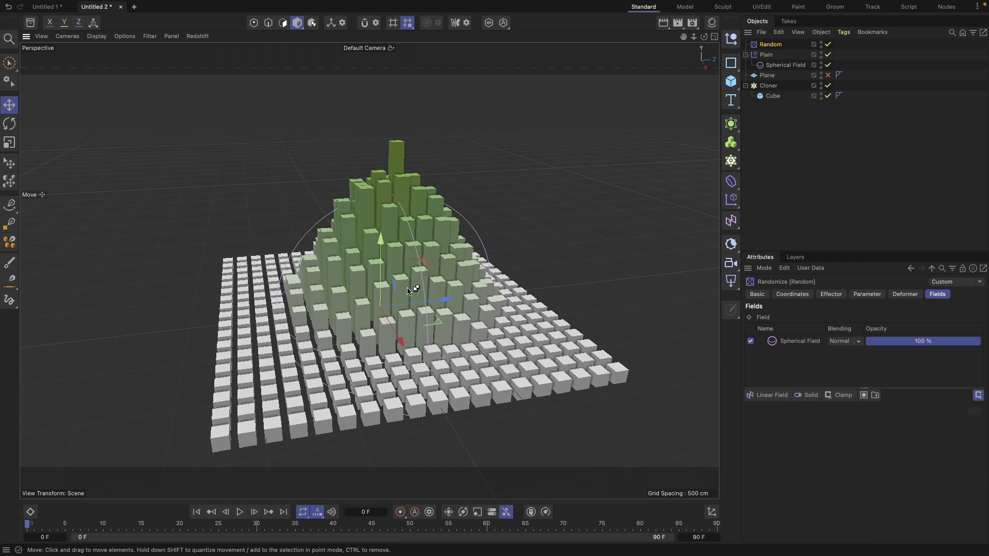
Step: Undo the Spherical Field's assignment to the Random effector for comparison, and redo it
key("ctrl+z")
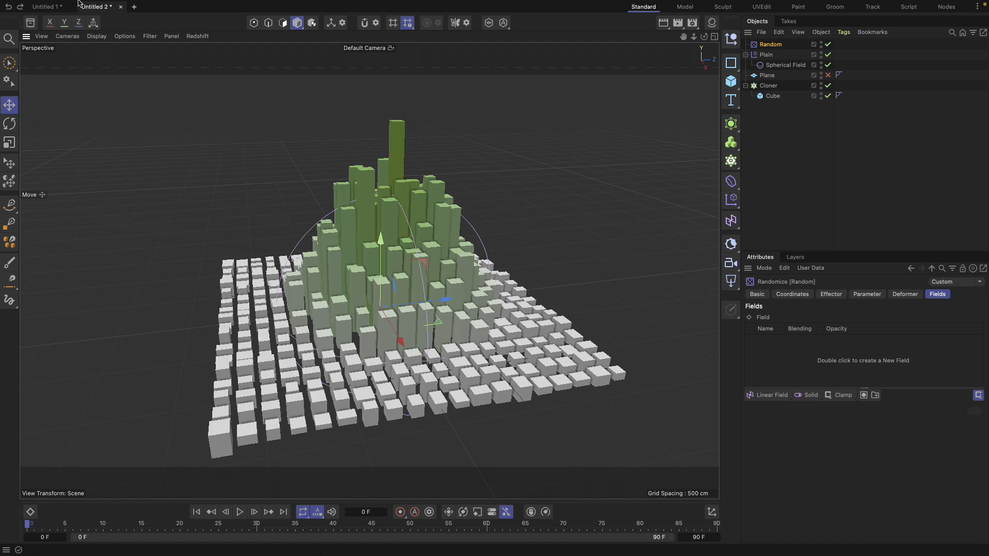
left_click(99, 6)
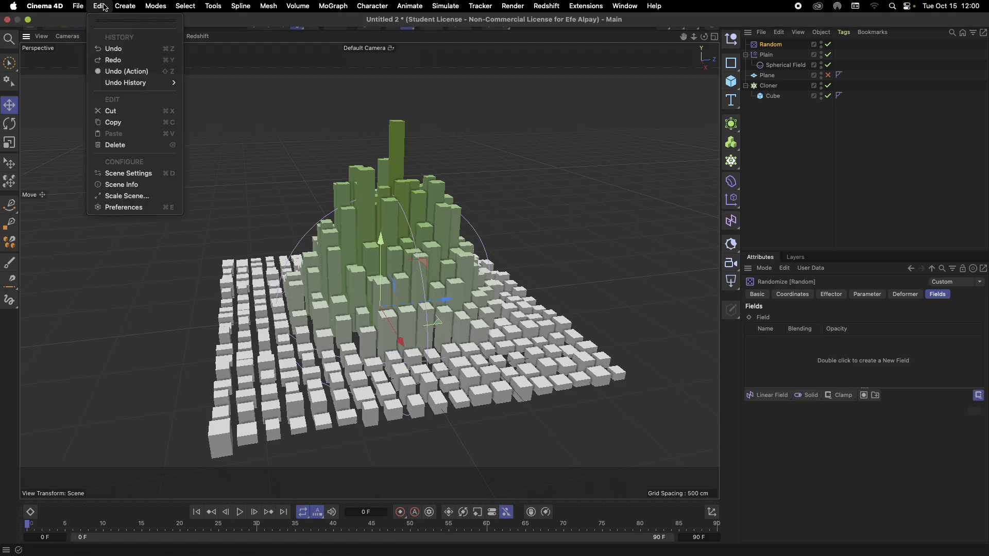
left_click(125, 62)
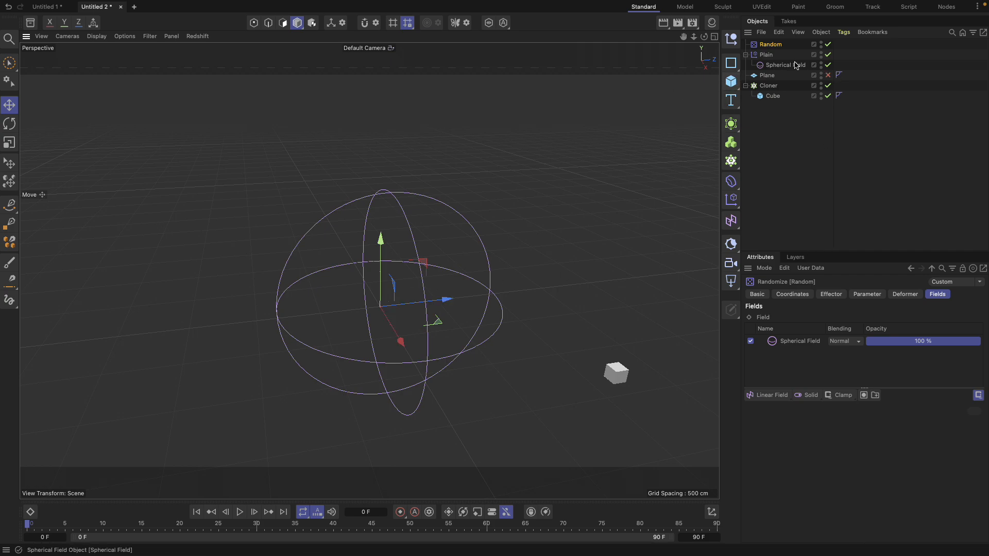
Step: Disable and re-enable the Cloner to compare the scene with and without the clones
left_click(828, 86)
left_click(827, 86)
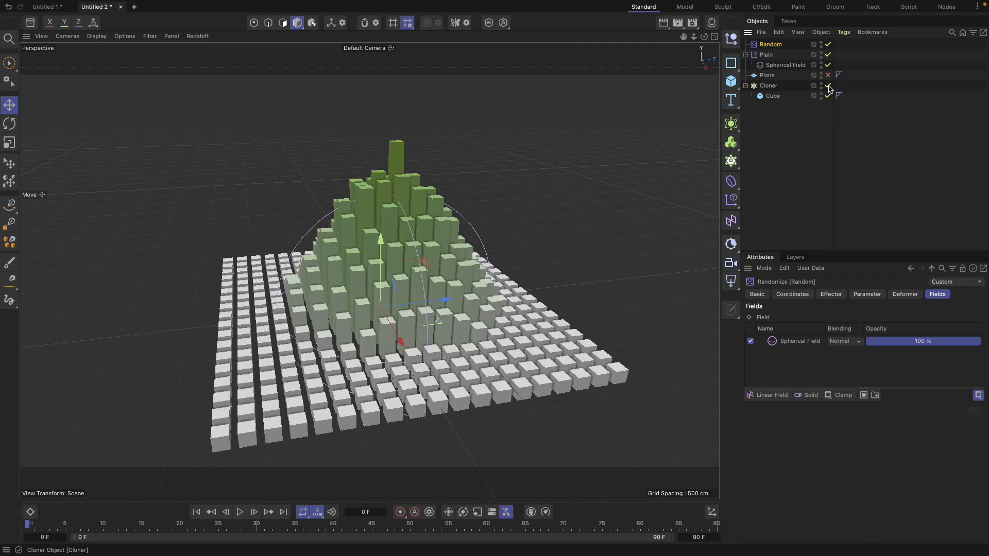
left_click(828, 86)
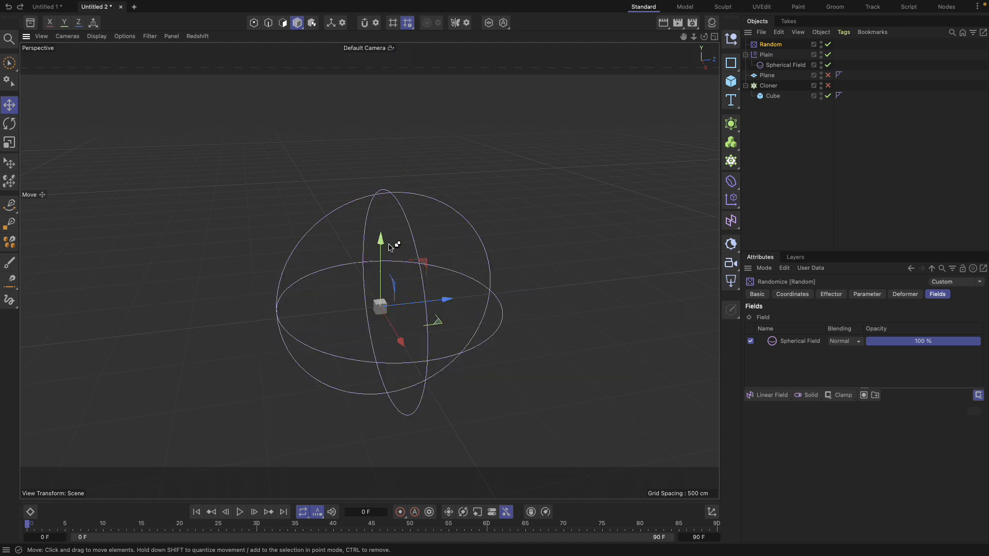
key("super+z")
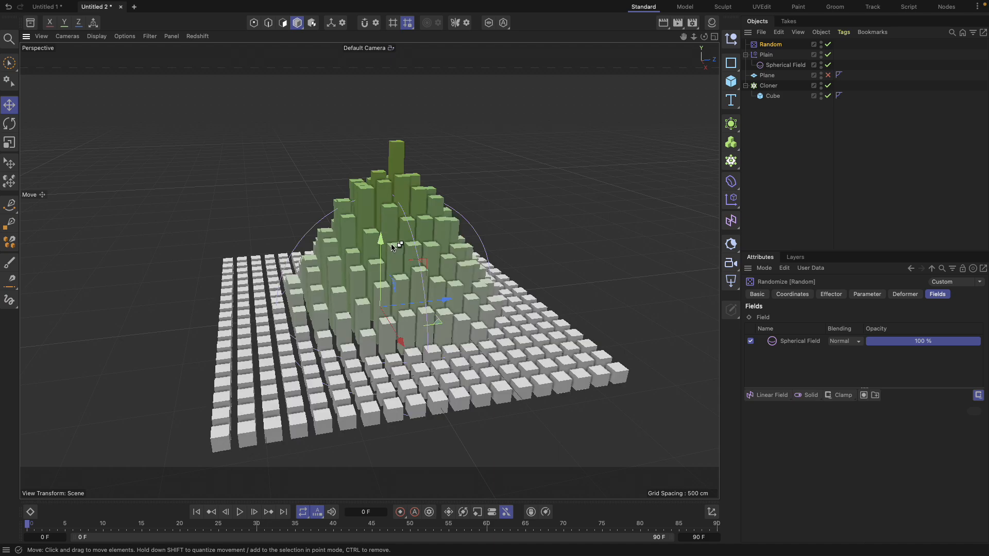
key("super+z")
key("super+z")
Step: Shift the Spherical Field through the clones to check how both effectors follow it
left_click(777, 64)
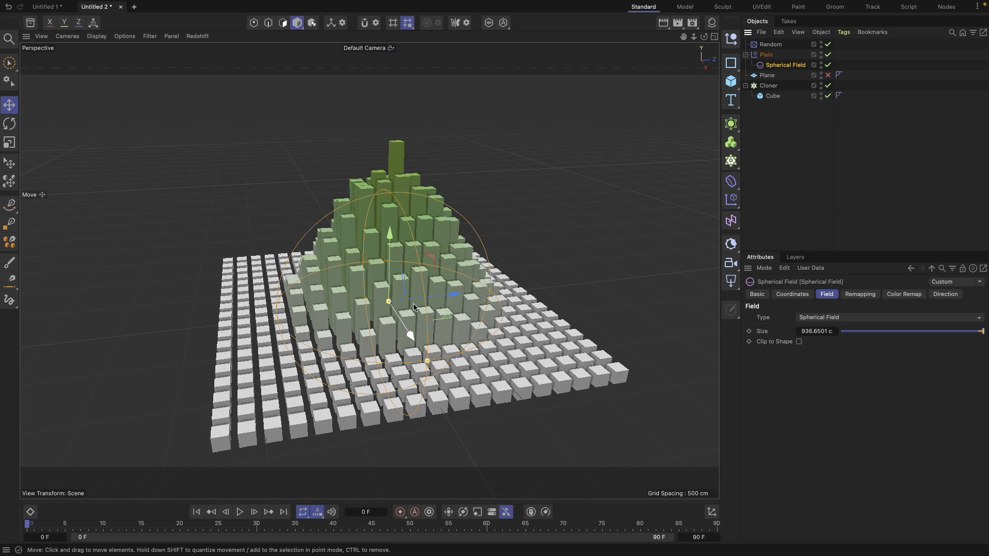
left_click_drag(414, 308, 455, 295)
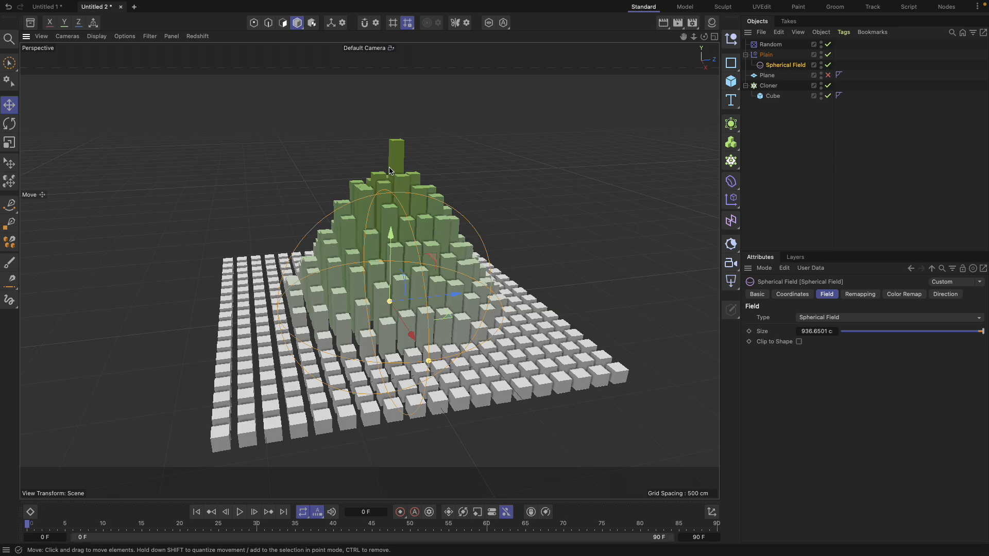
left_click_drag(390, 170, 407, 226, "alt")
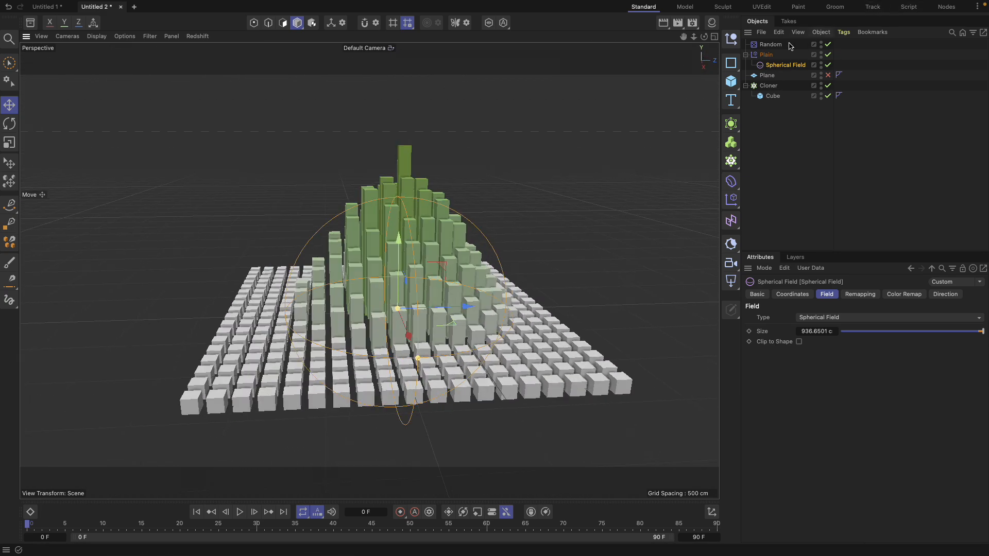
Step: Set the Random effector's Y scale to 2.05 and toggle the effector to compare its influence
left_click(791, 45)
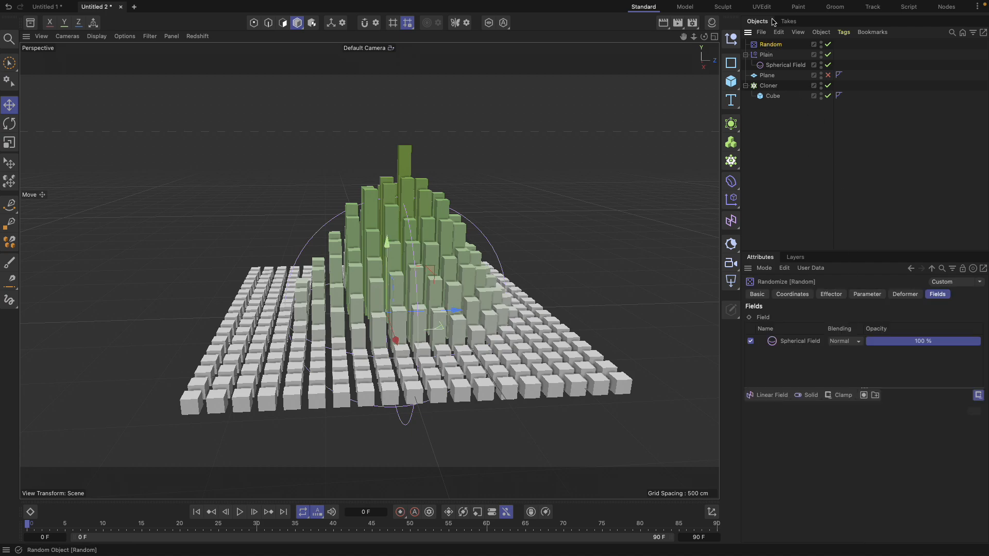
left_click(871, 296)
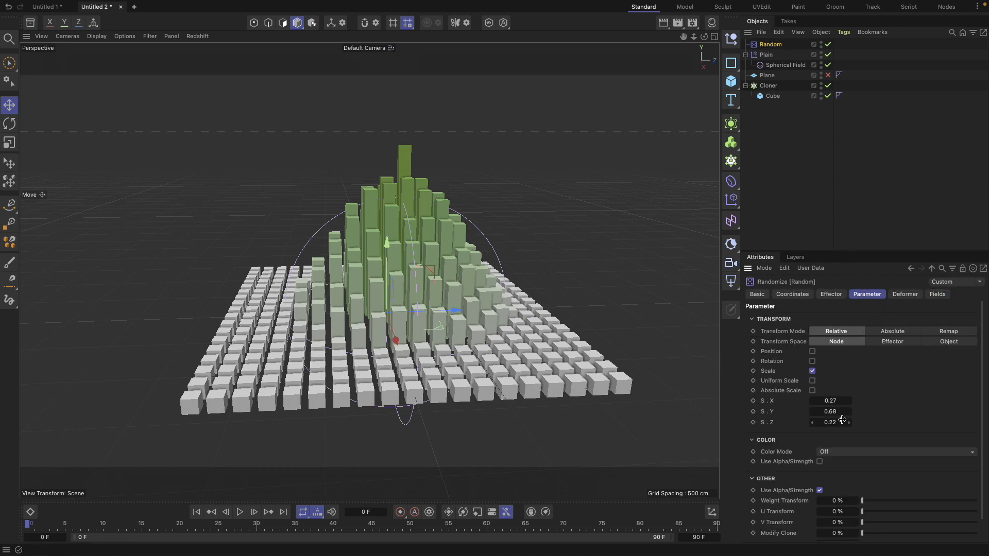
left_click_drag(834, 412, 832, 409)
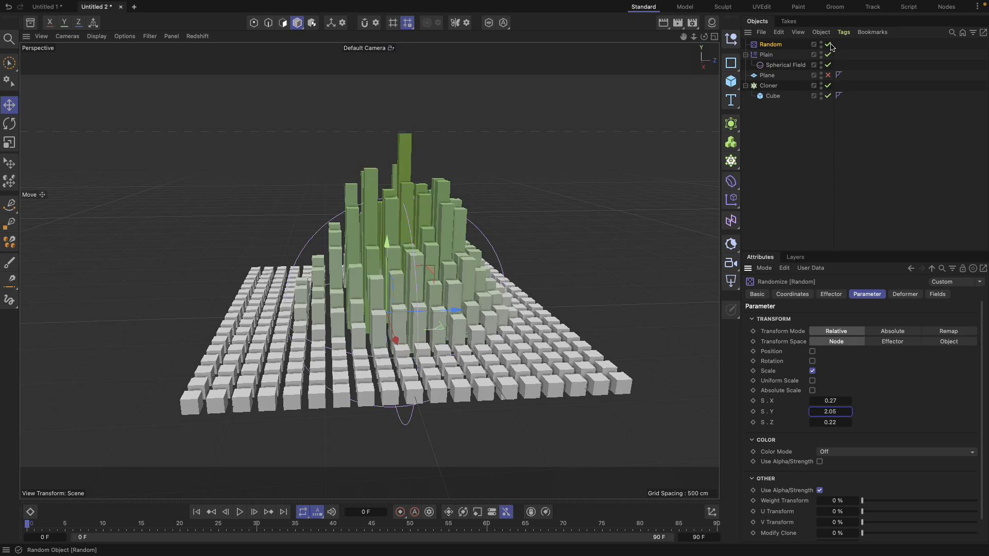
left_click(828, 44)
mouse_move(424, 288)
left_mouse_down("alt")
mouse_move(439, 370)
mouse_move(435, 319)
mouse_move(425, 297)
mouse_move(414, 299)
mouse_move(536, 300)
mouse_move(435, 321)
mouse_move(455, 309)
mouse_move(464, 254)
mouse_move(613, 248)
left_mouse_up("alt")
Step: Select the Spherical Field and examine the field-limited column heights from several angles
left_click(784, 65)
left_click_drag(555, 269, 509, 276, "alt")
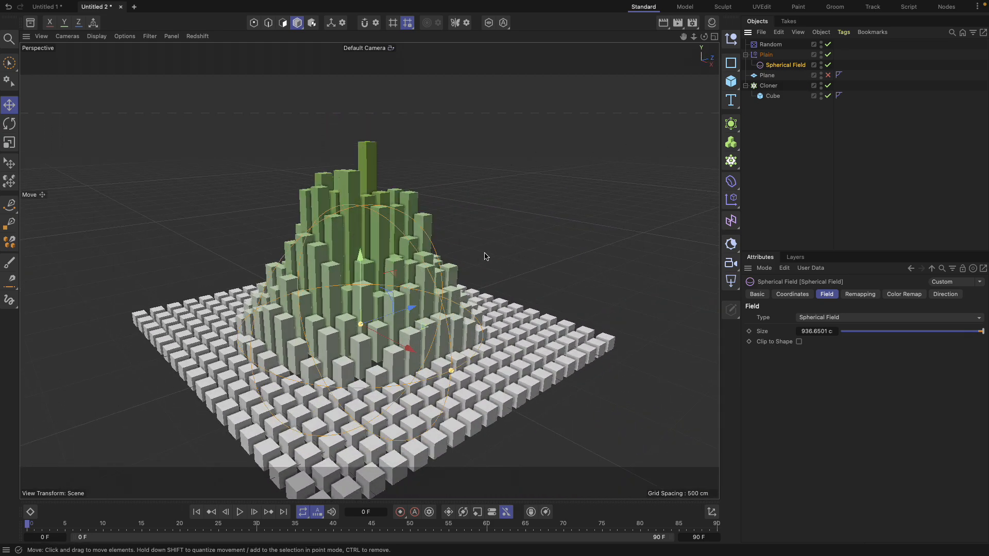
left_click_drag(486, 254, 458, 271, "alt")
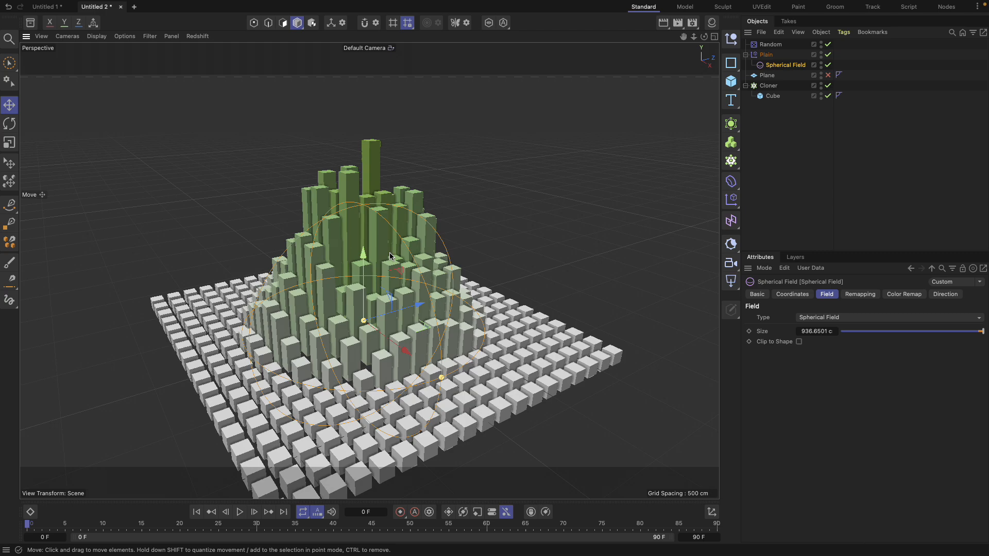
left_click_drag(390, 256, 332, 319, "alt")
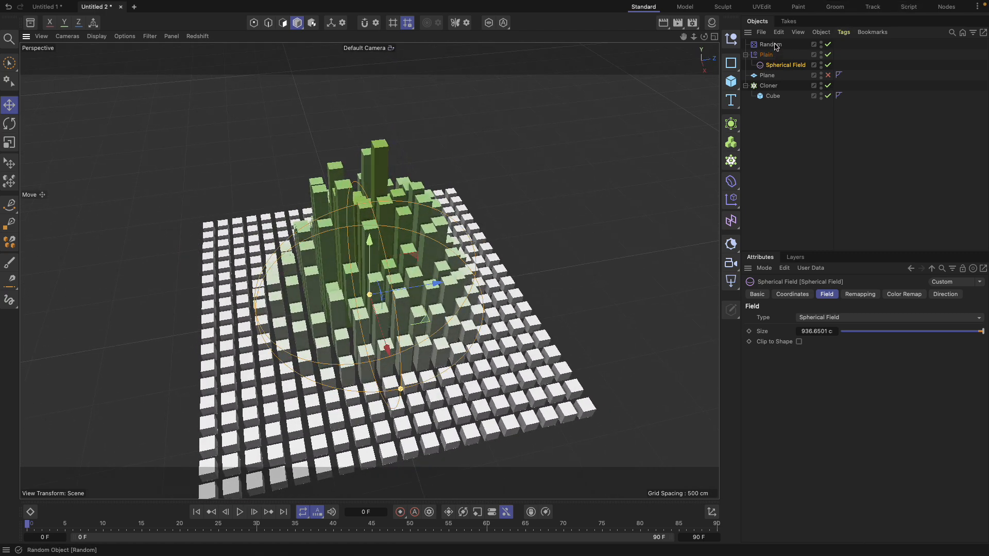
left_click_drag(511, 242, 516, 238, "alt")
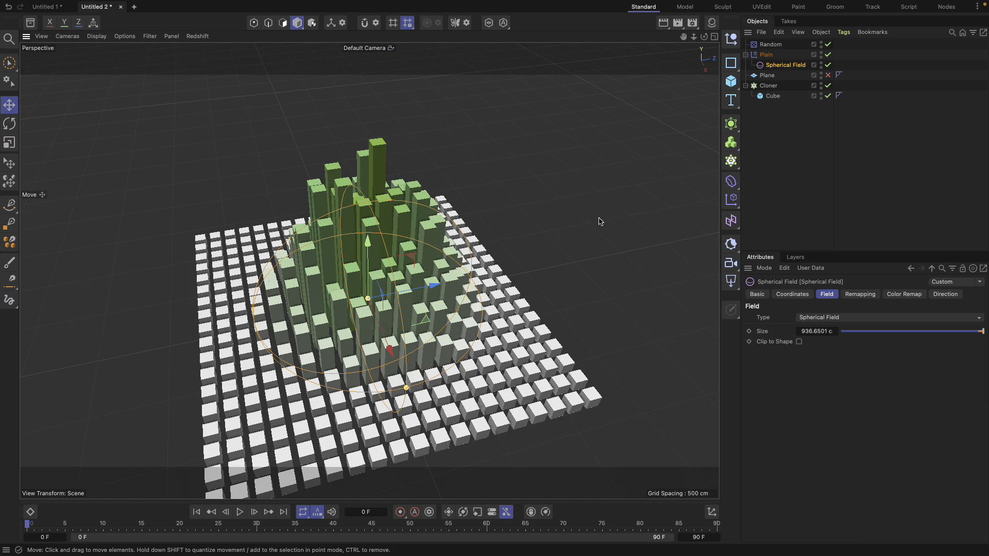
left_click_drag(458, 255, 435, 211, "alt")
Step: Create a new project with a cube and scale it uniformly down to about 85 cm
key("super+n")
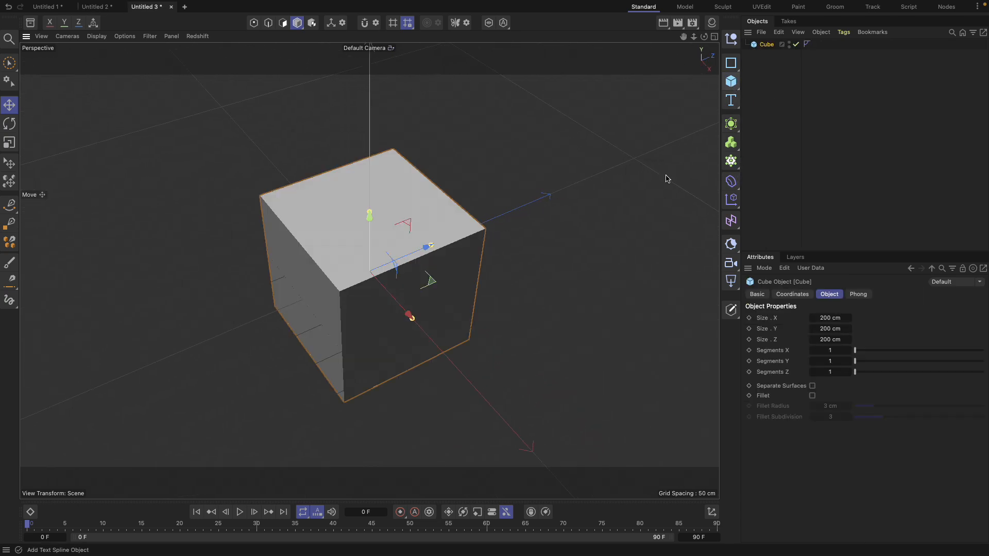
left_click(730, 82)
key("t")
left_click_drag(538, 252, 350, 335)
Step: Add a Cloner and make the cube its child
left_click(731, 162)
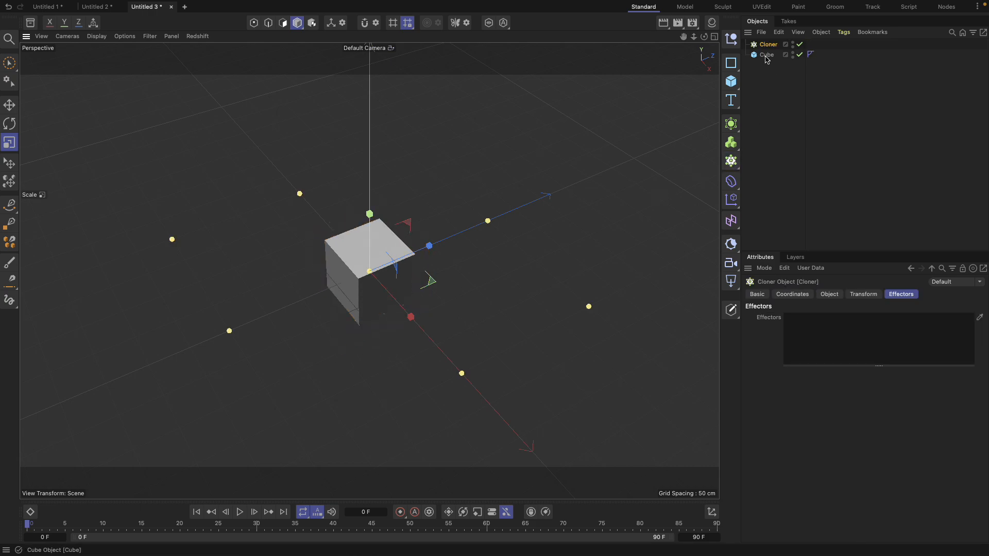
left_click_drag(767, 56, 768, 45)
scroll(366, 332, "down", 5)
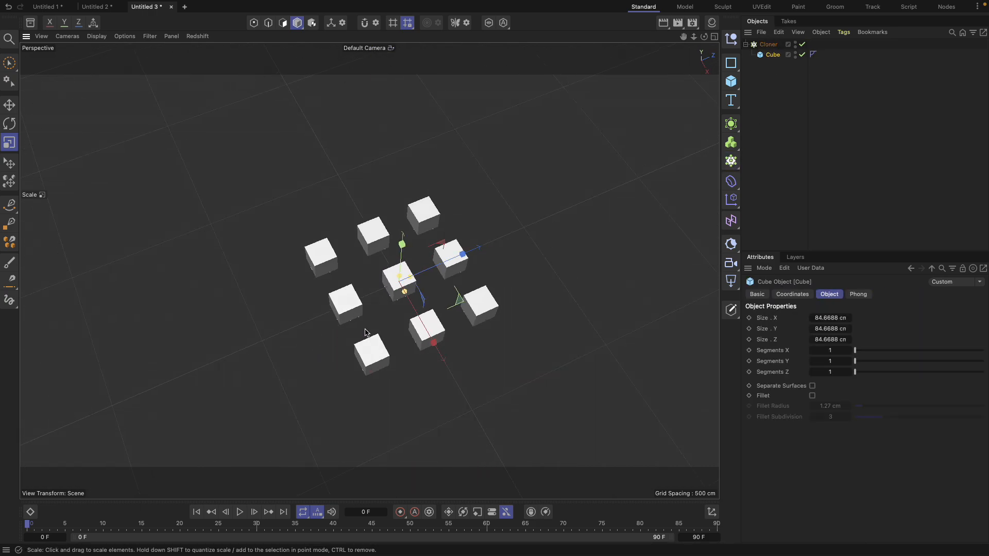
Step: Set the Cloner's grid count to 13 × 1 × 17
left_click(769, 44)
left_click(900, 294)
left_click(830, 294)
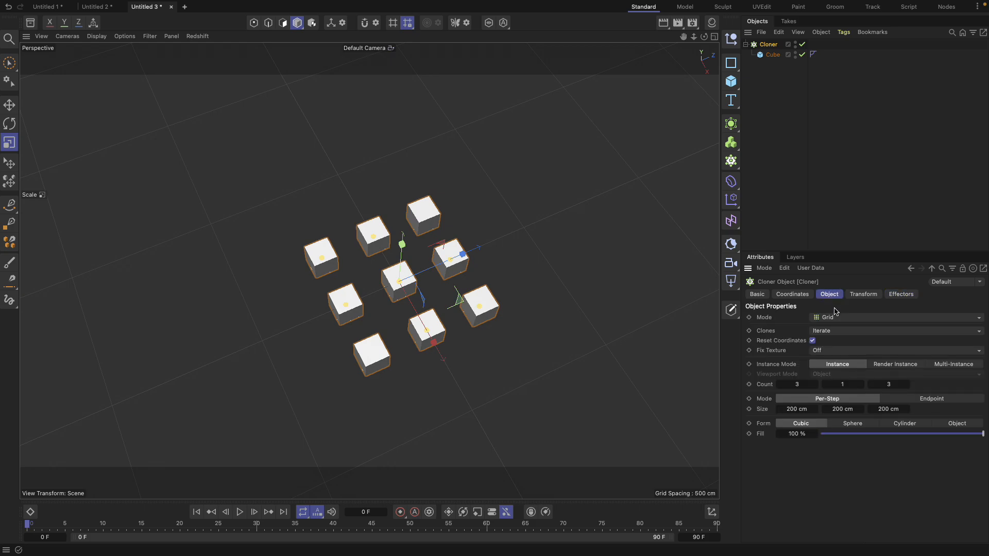
left_click_drag(803, 386, 803, 386)
left_click_drag(889, 384, 898, 385)
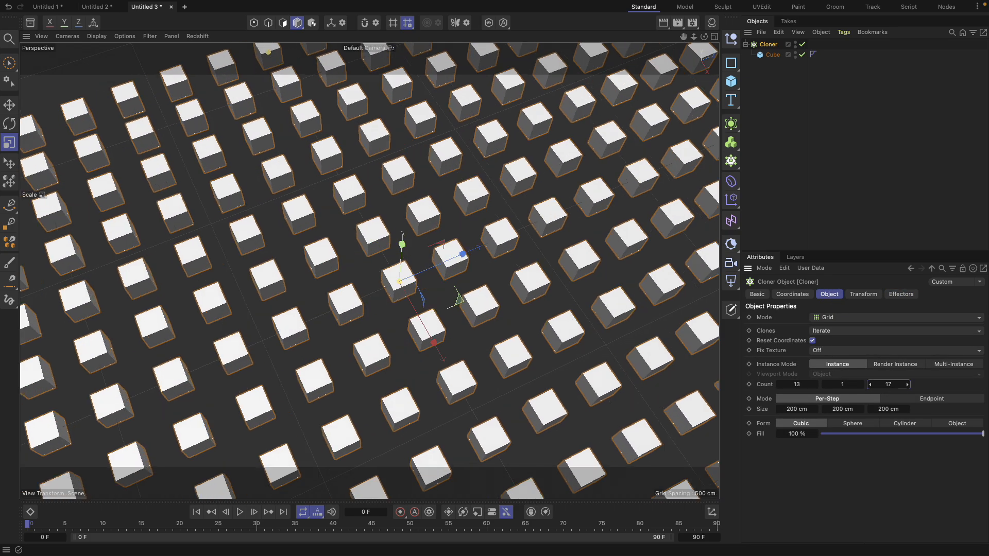
right_click_drag(572, 354, 412, 362, "alt")
middle_click_drag(459, 360, 391, 244, "alt")
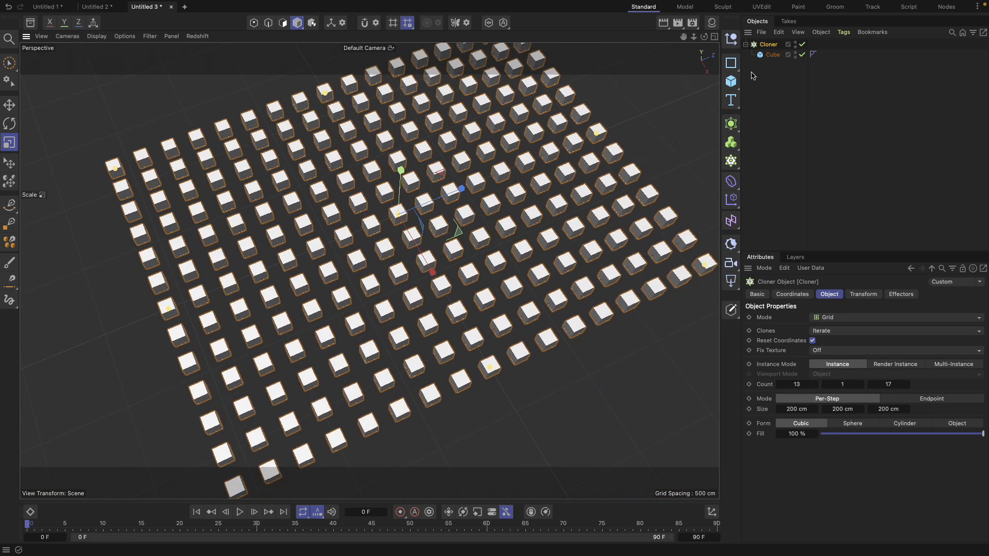
Step: Scale up the Cloner's source cube until only narrow gaps remain between neighbouring clones
left_click(770, 55)
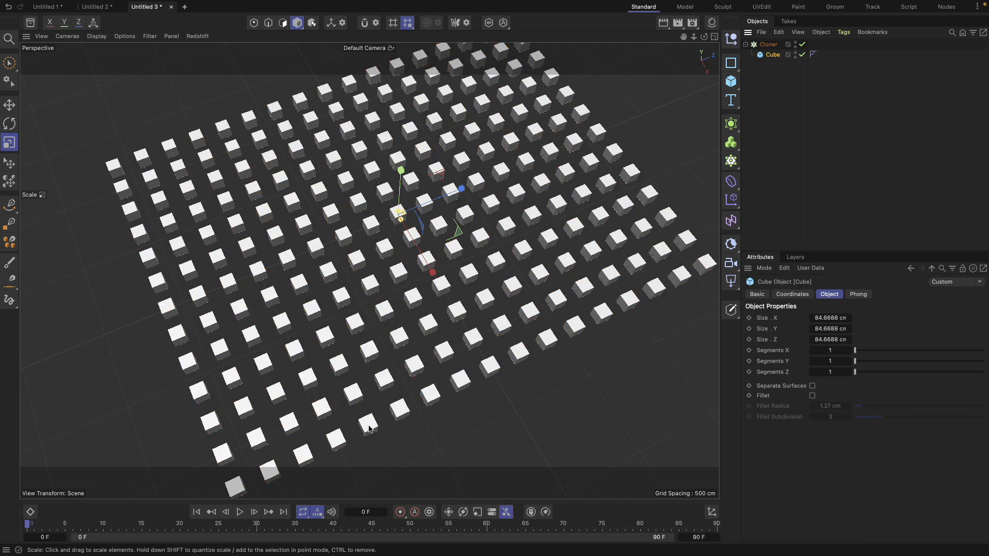
left_click_drag(494, 409, 546, 412)
left_click_drag(350, 407, 350, 407)
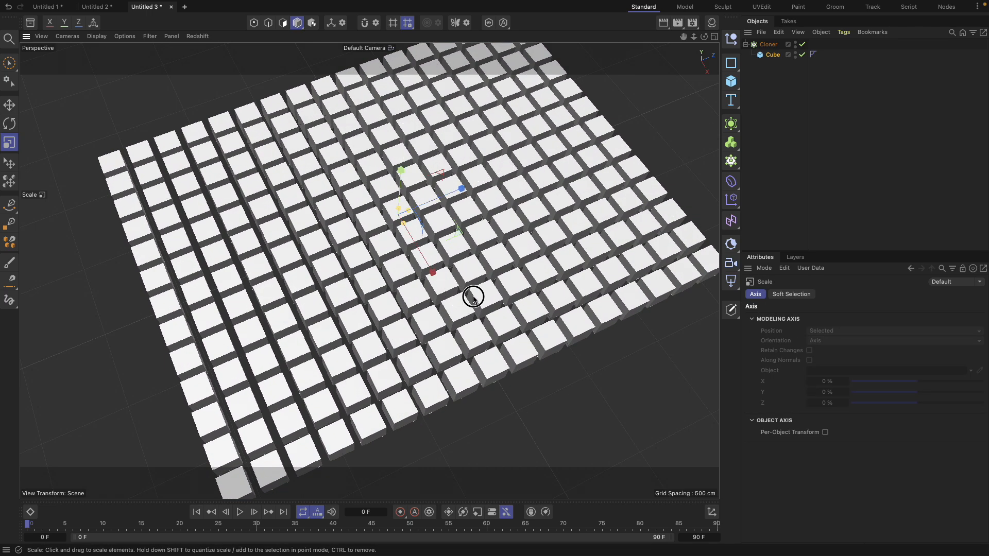
Step: Add a Plain effector to the Cloner
left_click_drag(473, 297, 411, 309, "alt")
left_click(769, 63)
left_click(769, 45)
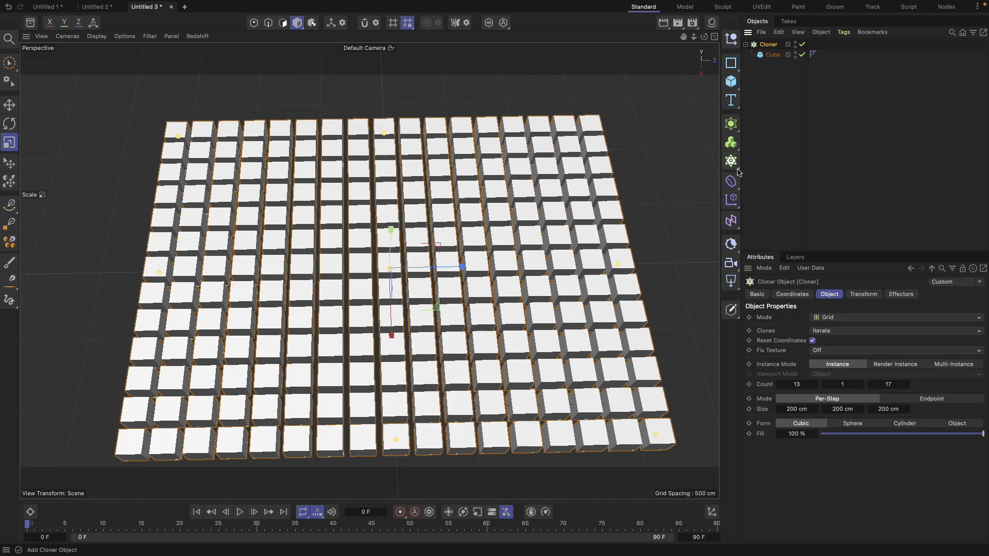
left_click(731, 199)
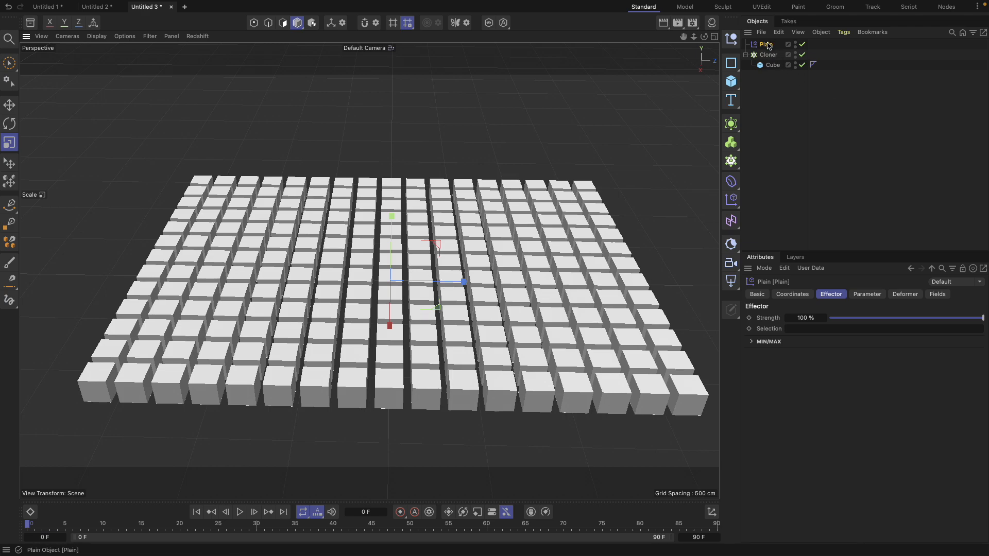
Step: Switch the Plain effector from Position to Rotation and set its heading rotation (R.H) to 45°
left_click(858, 299)
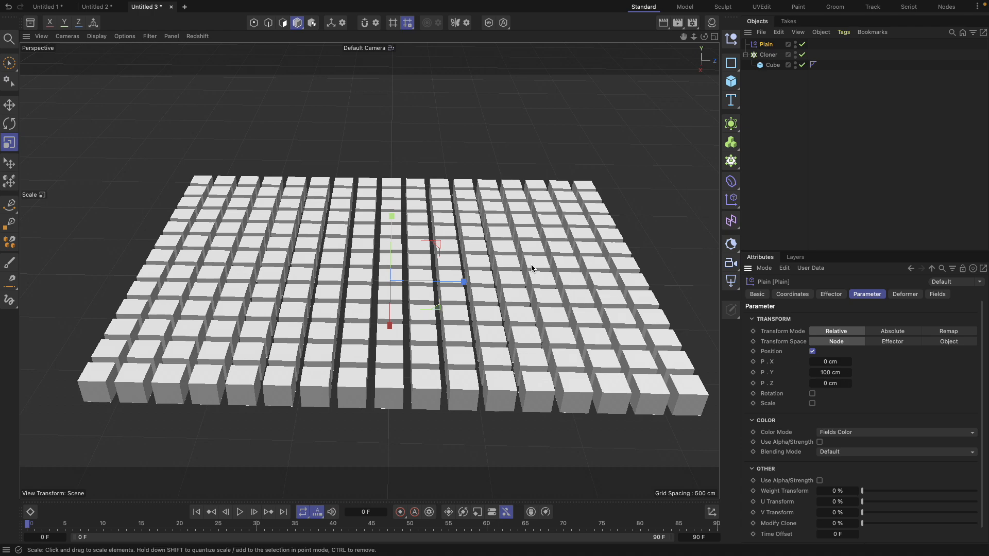
left_click_drag(532, 267, 537, 286, "alt")
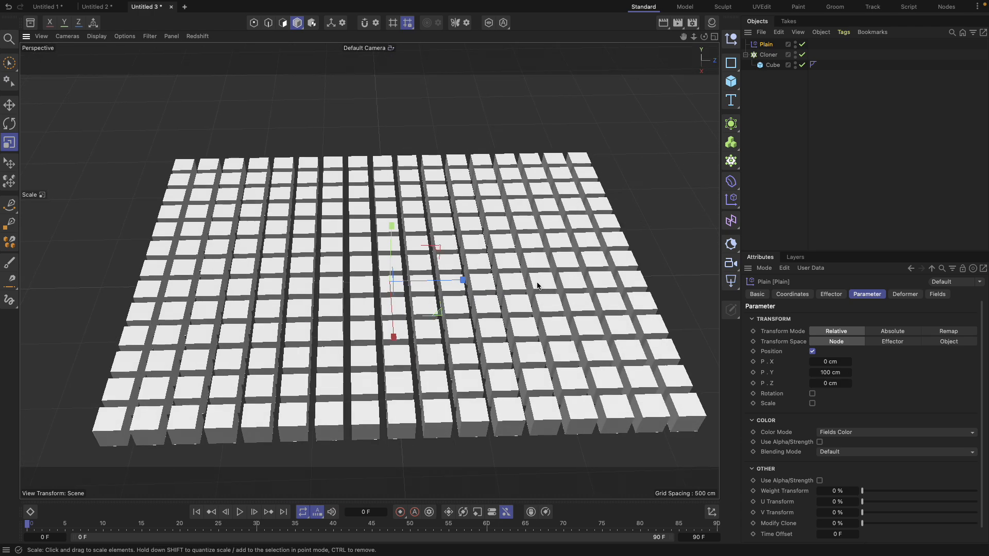
left_click(812, 352)
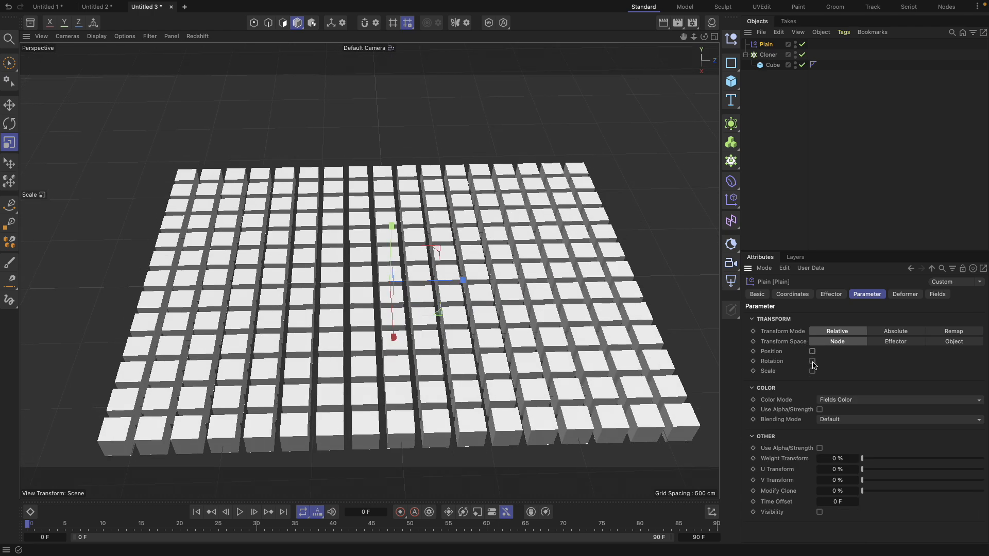
left_click(813, 362)
left_click_drag(523, 334, 527, 364, "alt")
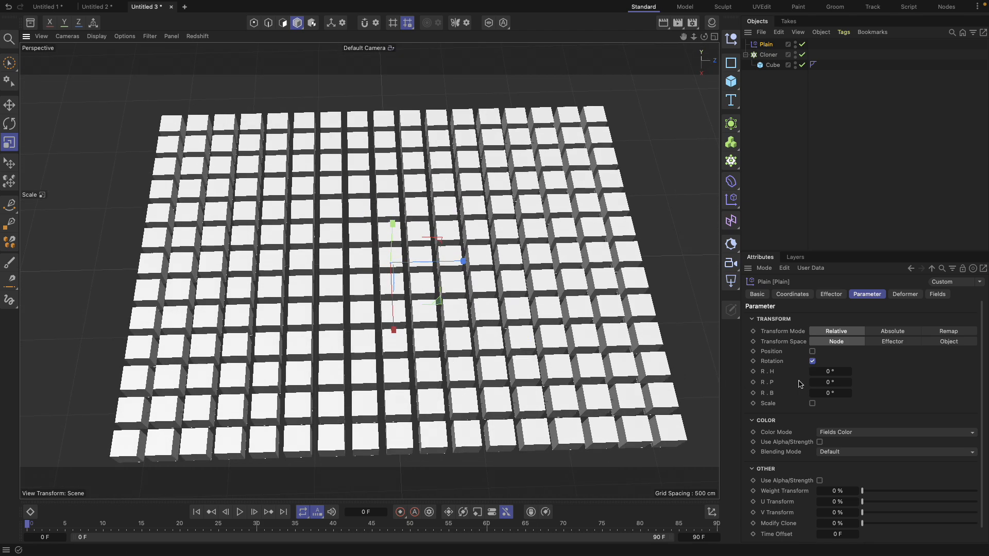
left_click_drag(830, 371, 843, 371)
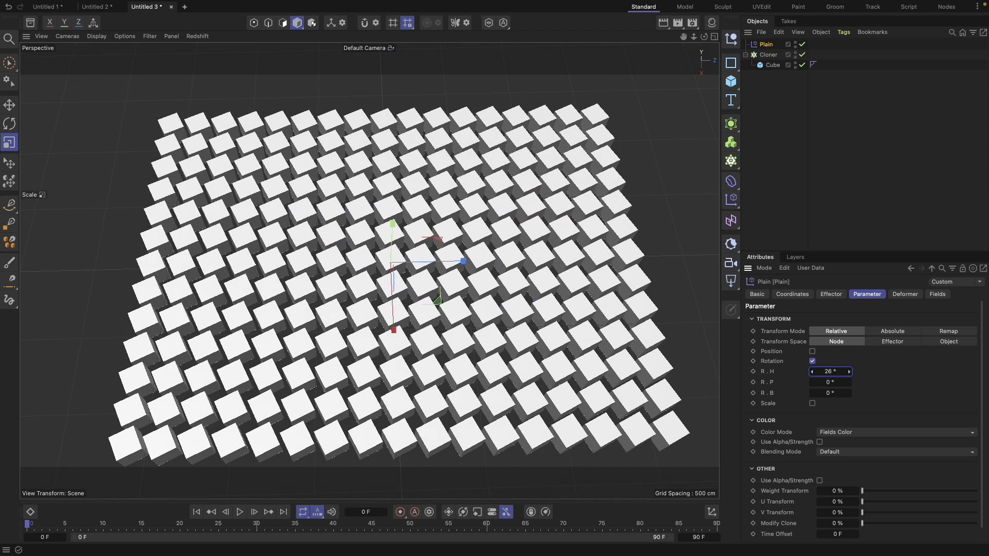
type("45")
key("Return")
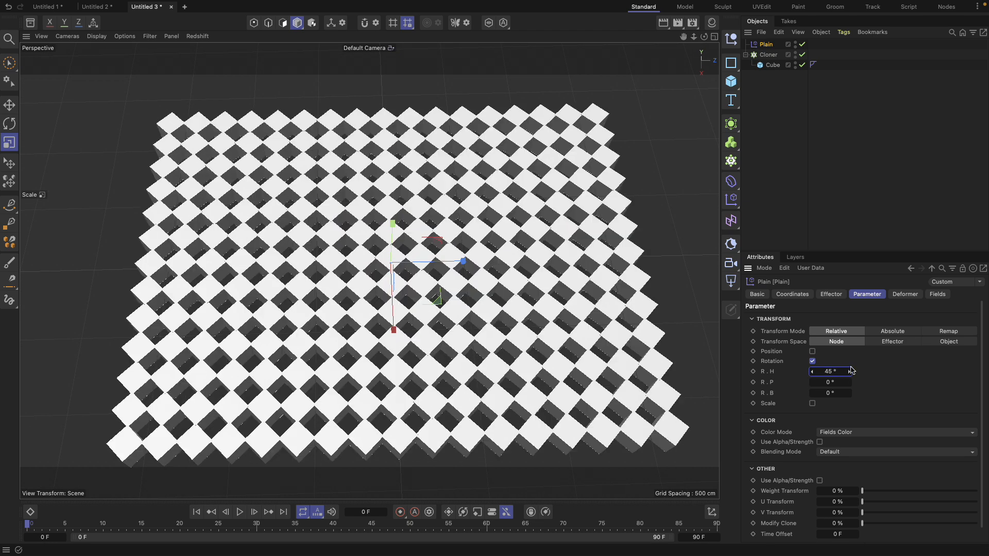
left_click_drag(466, 268, 489, 289, "alt")
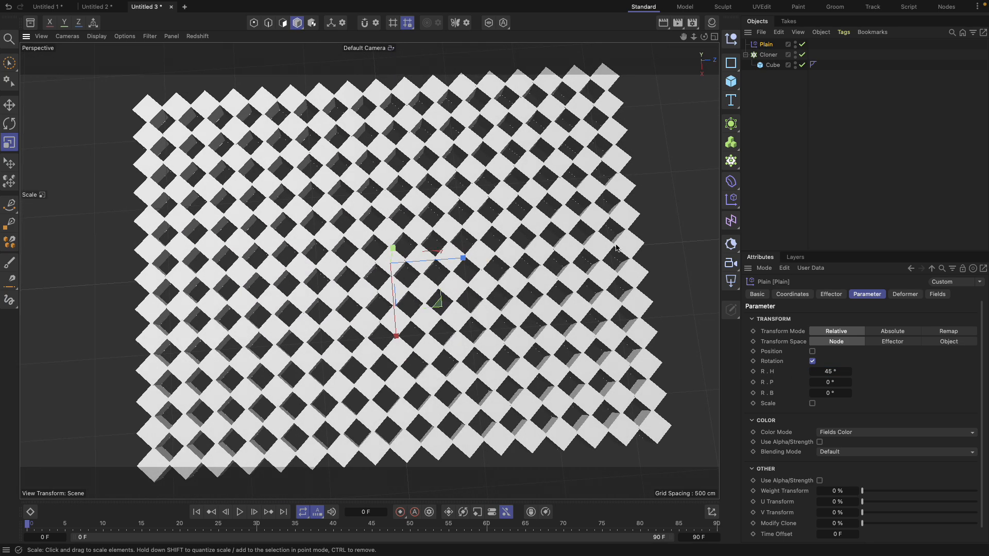
Step: Toggle the Plain effector off and on repeatedly to compare the rotated and unrotated cubes
left_click(803, 44)
left_click(802, 45)
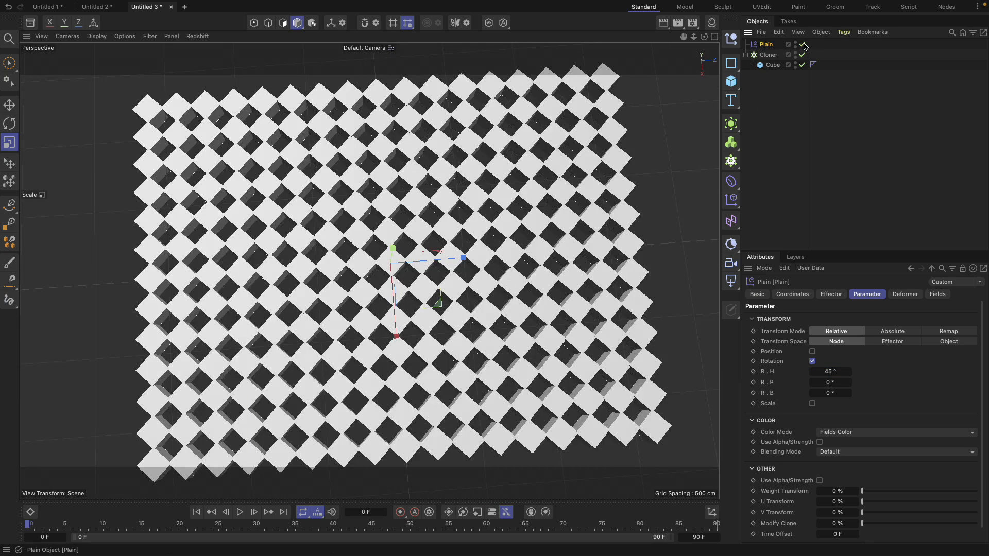
left_click(803, 45)
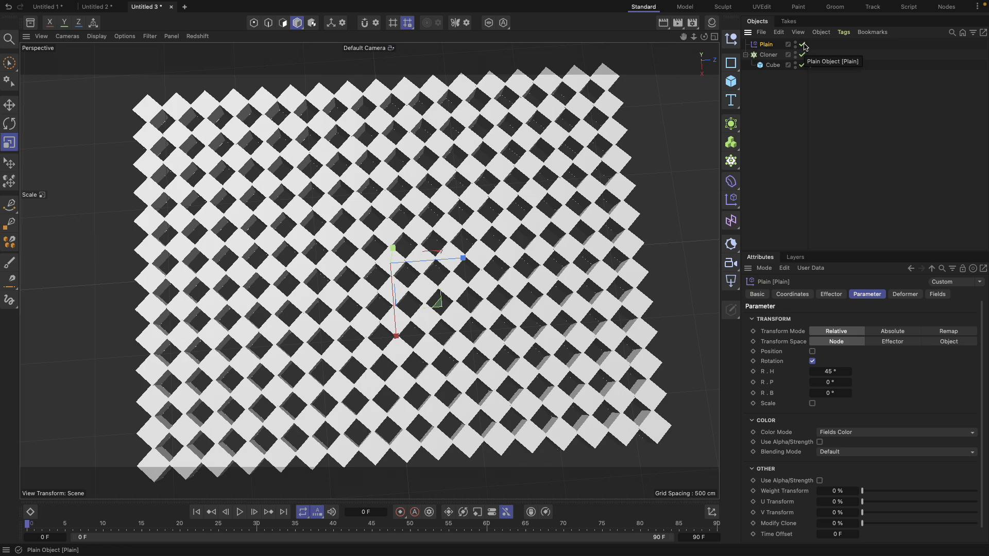
left_click(802, 45)
left_click(803, 45)
left_click(802, 44)
left_click(802, 45)
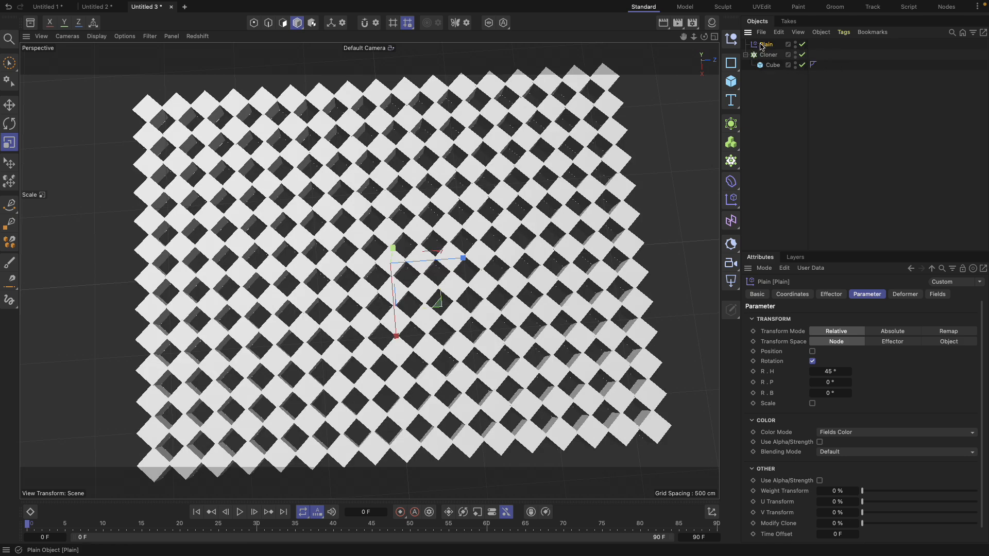
Step: Add a Linear Field to the Plain effector's field list
left_click(936, 295)
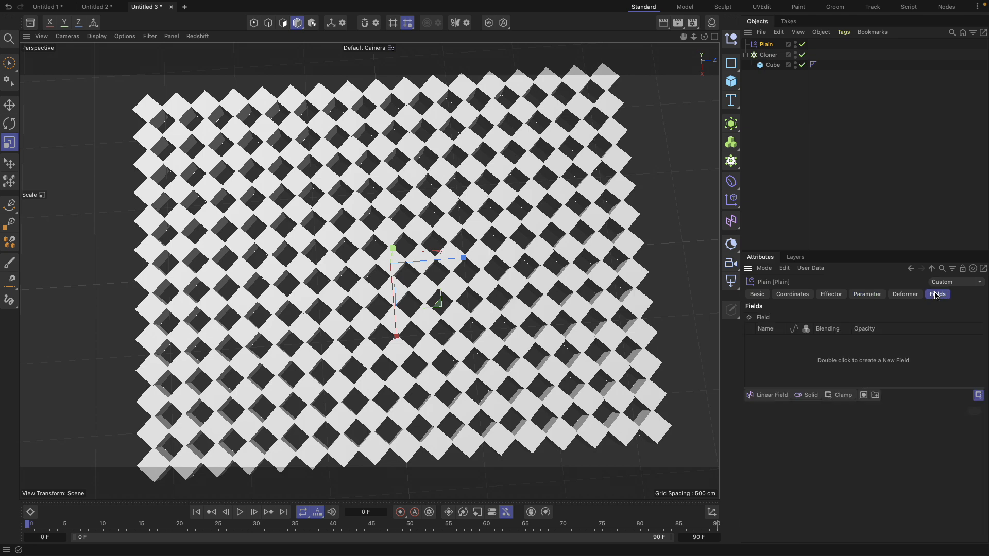
left_click(776, 398)
left_click(774, 395)
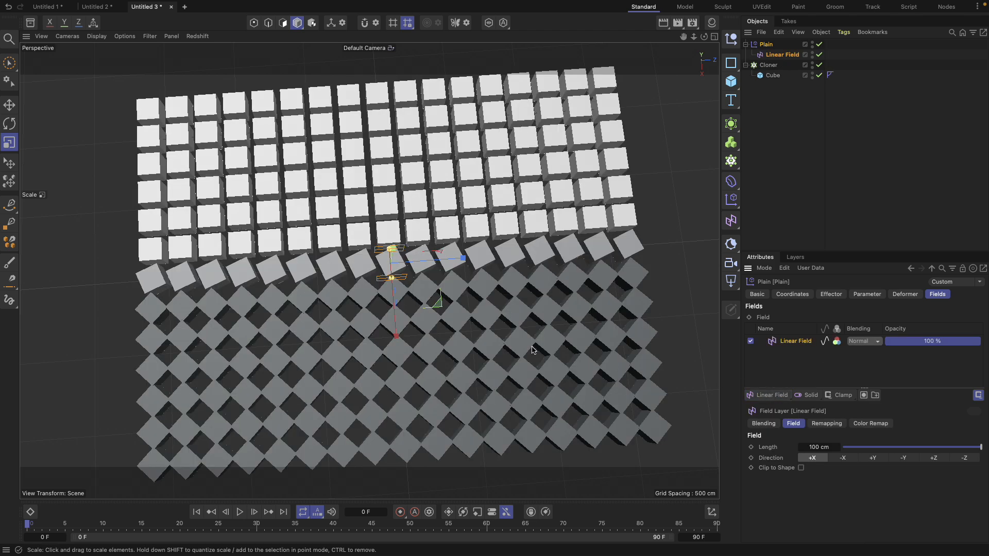
Step: Change the type of the Plain effector's Linear Field to Spherical Field
left_click_drag(515, 340, 355, 360, "alt")
key("e")
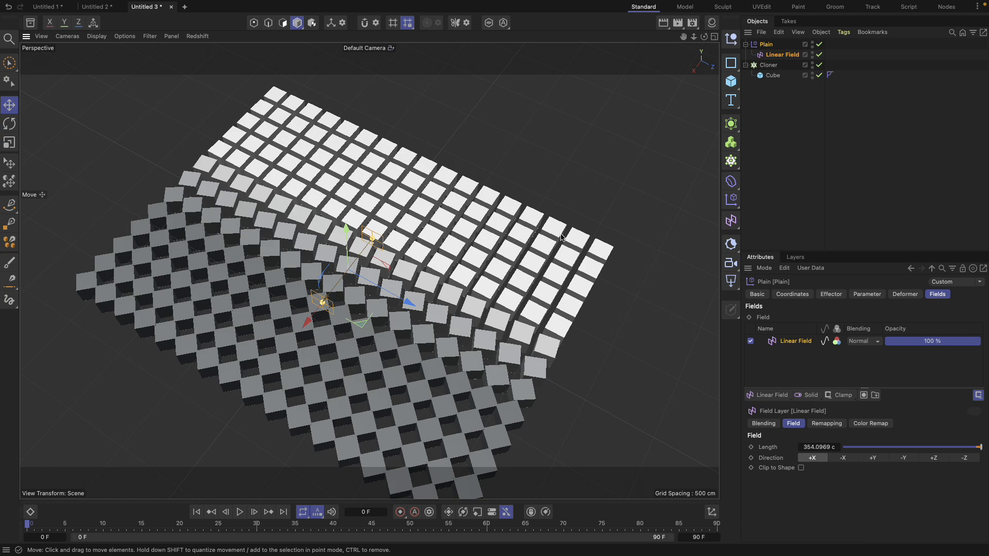
left_click(782, 55)
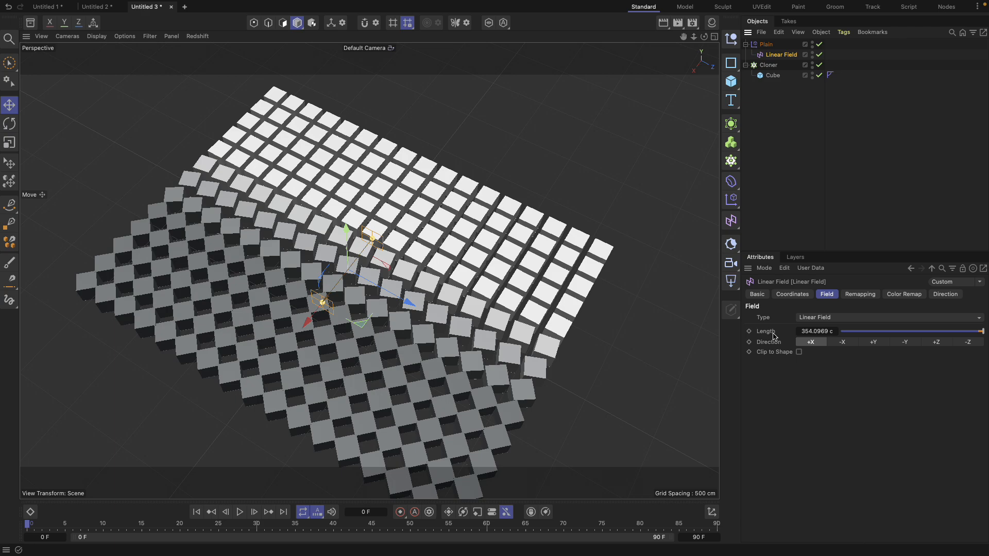
left_click(823, 320)
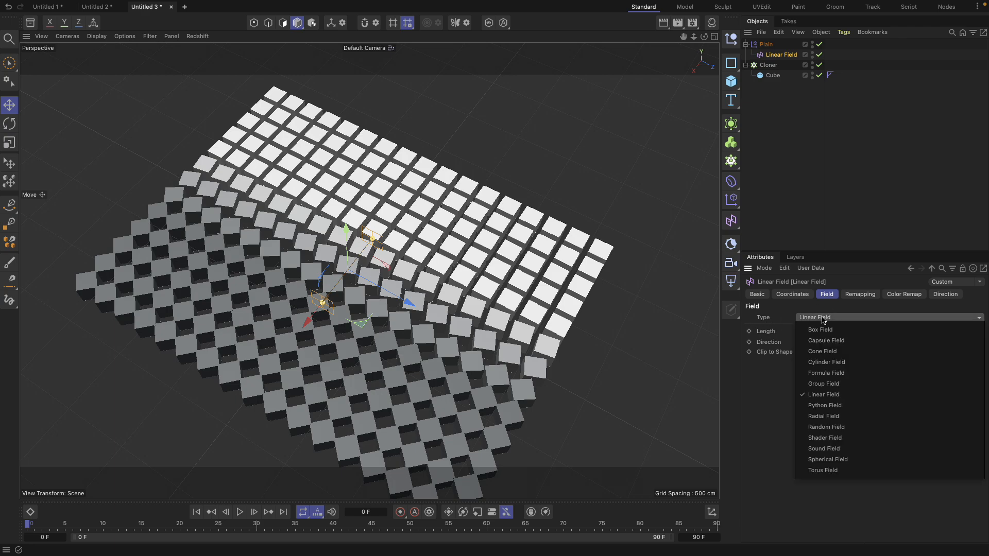
left_click(853, 459)
Step: Enlarge the Spherical Field to a size of 1185 cm
left_click_drag(324, 273, 344, 233, "alt")
right_click_drag(351, 273, 377, 275, "alt")
left_click_drag(366, 269, 297, 286, "alt")
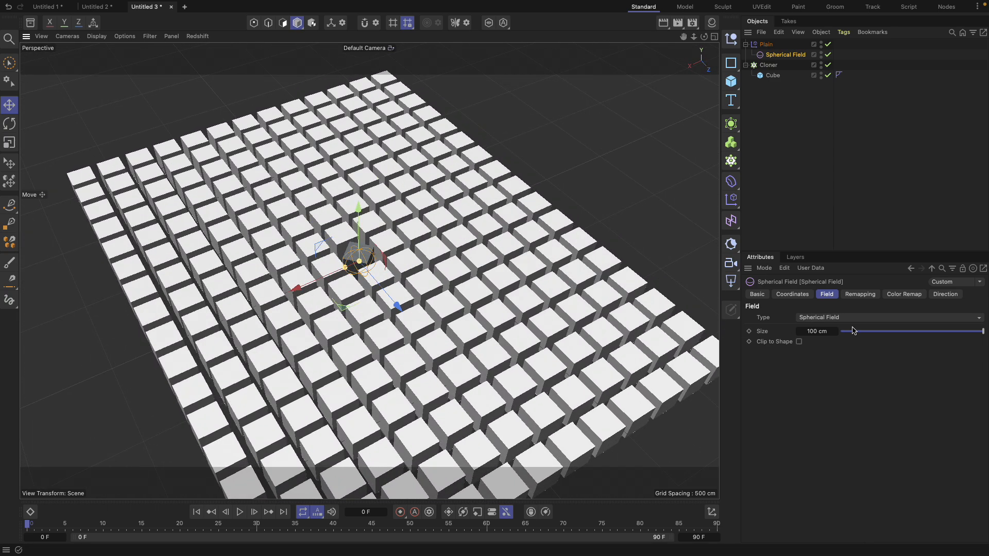
left_click_drag(829, 332, 984, 332)
left_click_drag(319, 255, 369, 249, "alt")
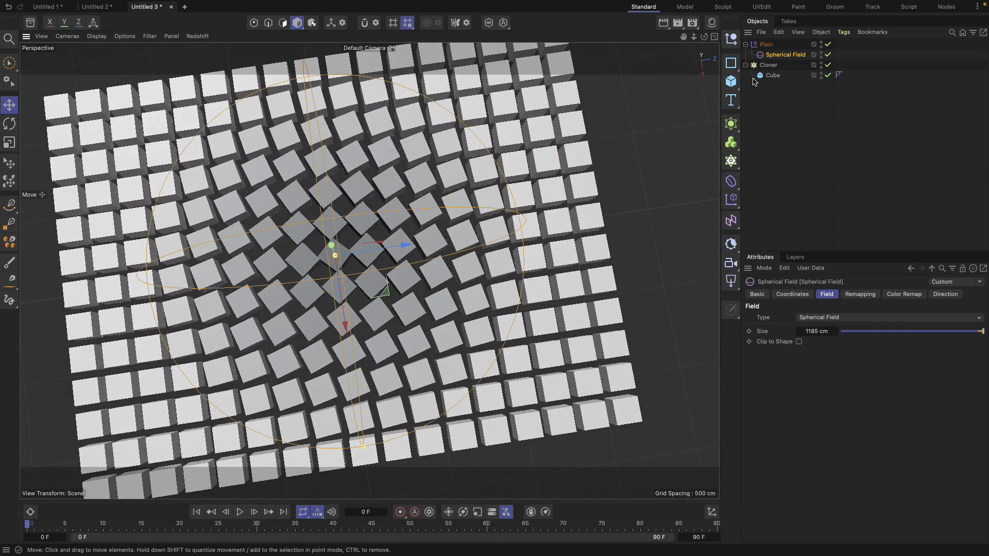
Step: Move the Spherical Field back and forth across the plane of the clone grid to shift the rotated area
left_click_drag(567, 206, 492, 125, "alt")
left_click_drag(381, 176, 363, 401, "alt")
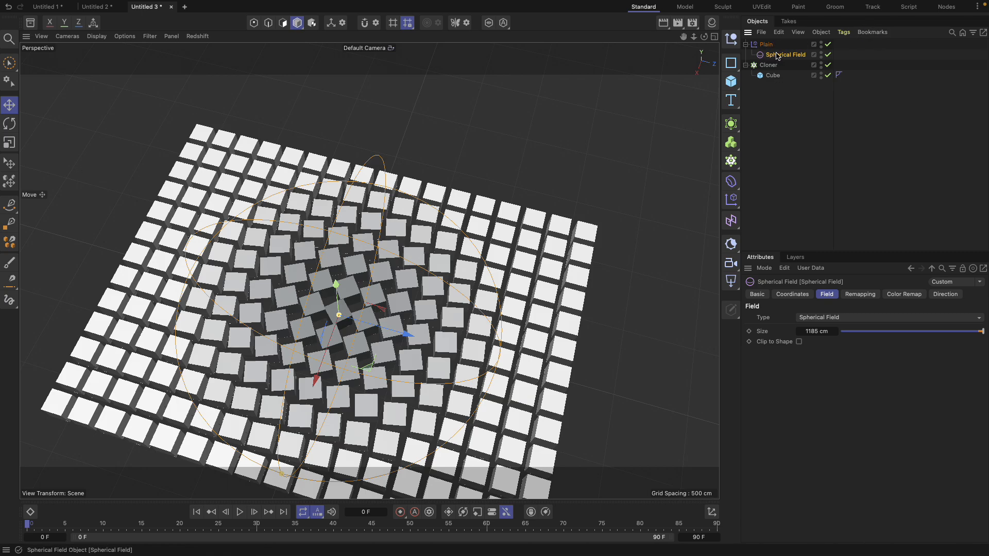
left_click_drag(360, 380, 401, 362)
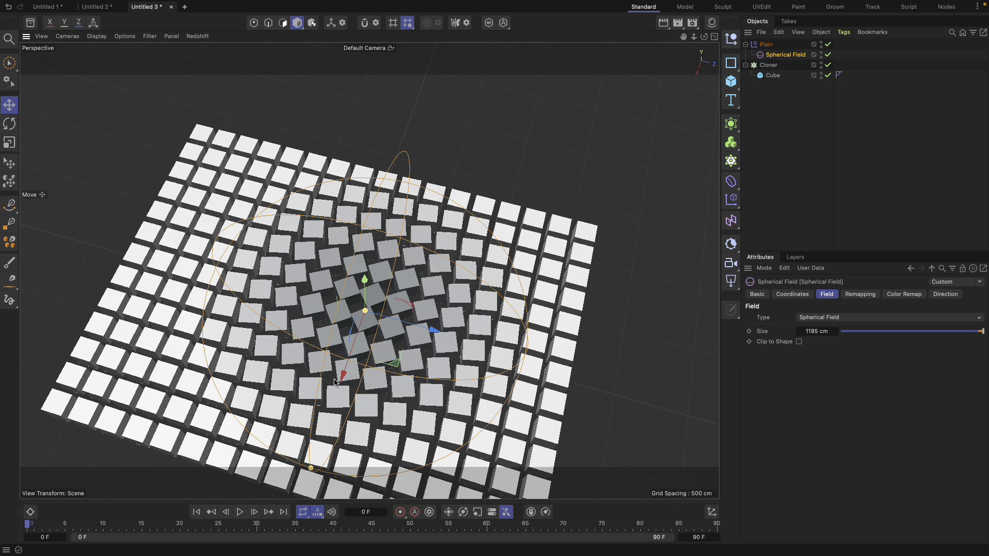
left_click_drag(395, 364, 371, 355)
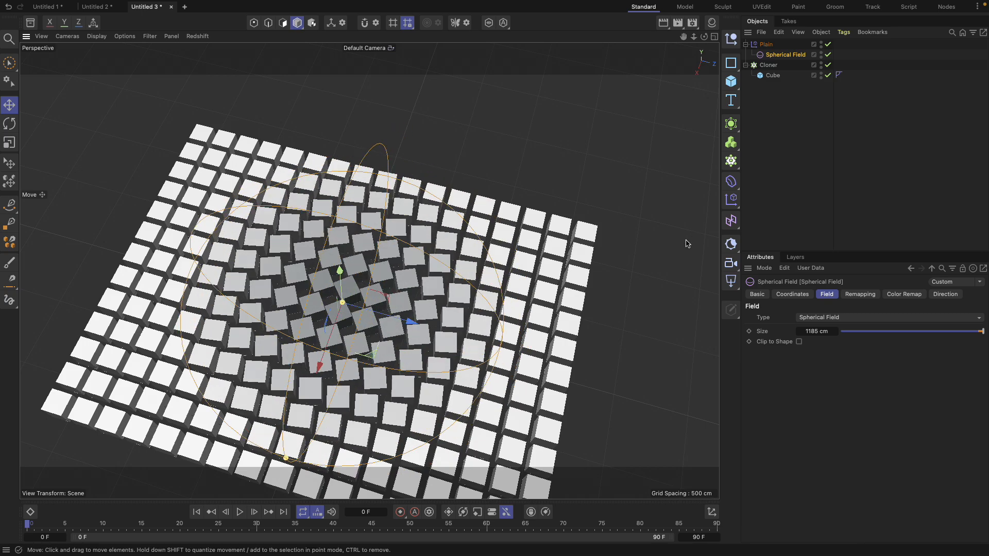
Step: Enable Scale in the Plain effector's parameters and set S.Y to 15.27
left_click_drag(307, 344, 247, 278, "alt")
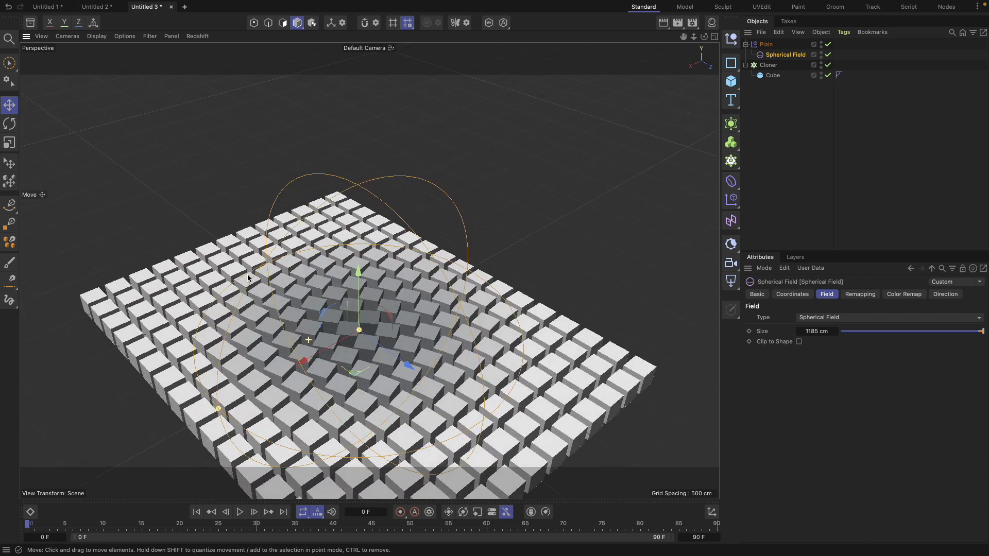
left_click(758, 45)
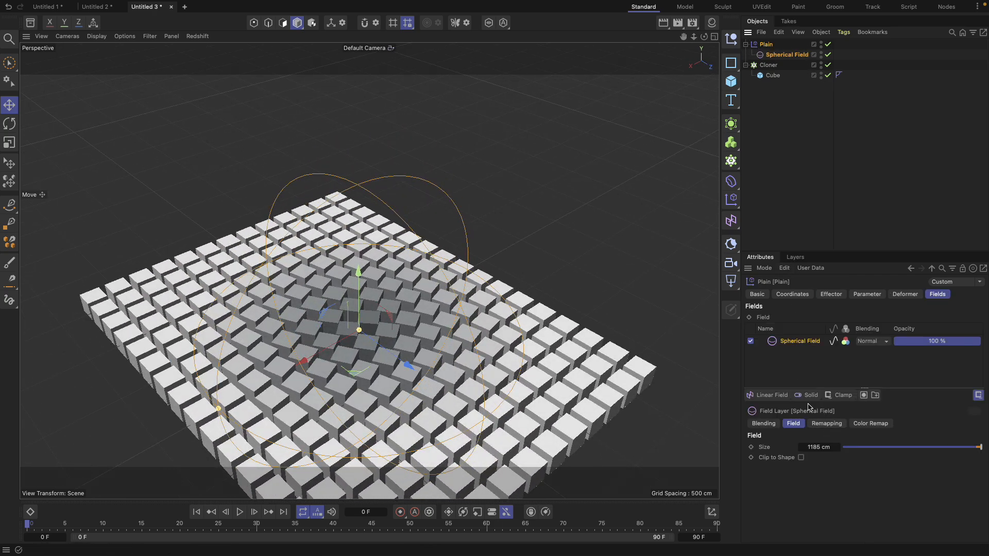
left_click(863, 295)
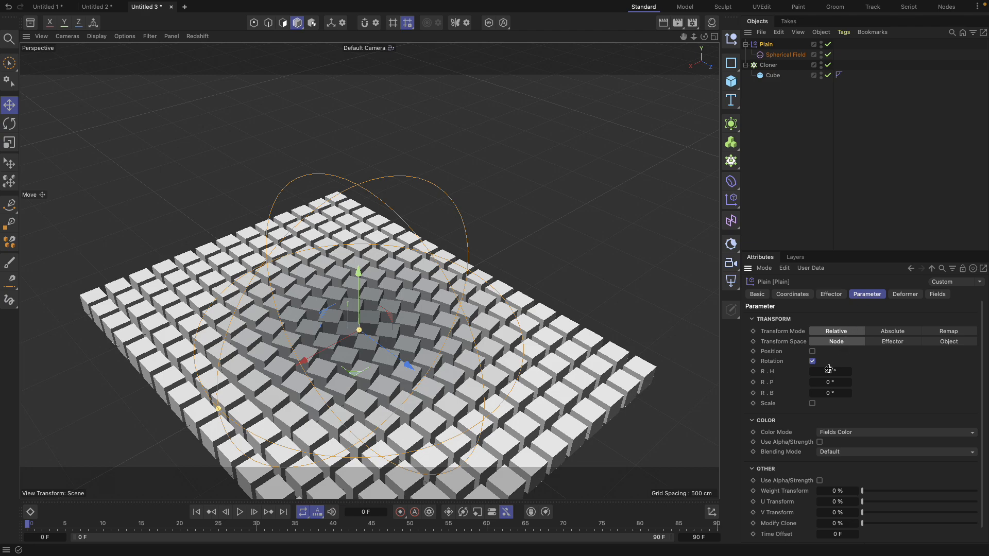
left_click(812, 404)
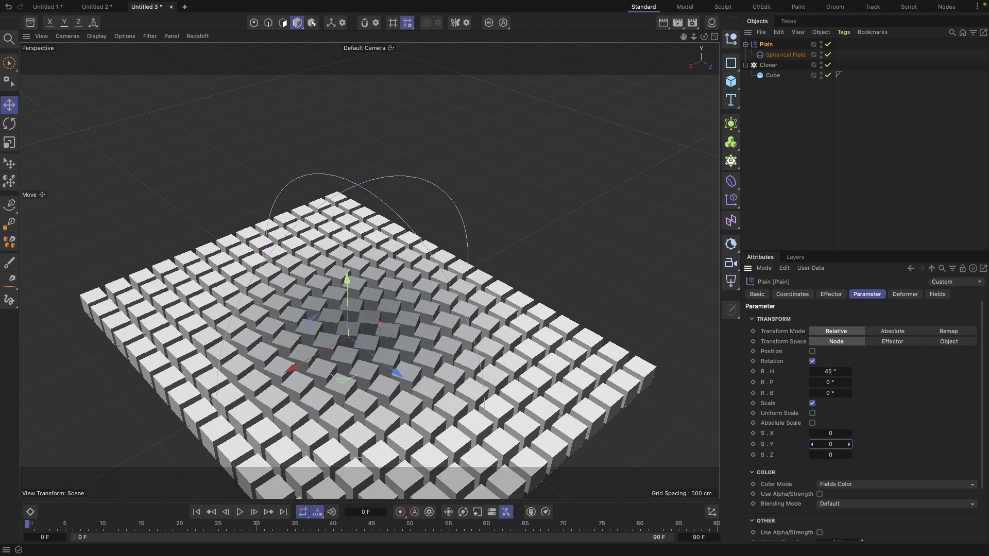
left_click_drag(830, 444, 919, 444)
left_click_drag(356, 339, 397, 294, "alt")
scroll(397, 272, "down", 5)
Step: Move the Spherical Field across the grid so the stretched cubes follow it
left_click(785, 55)
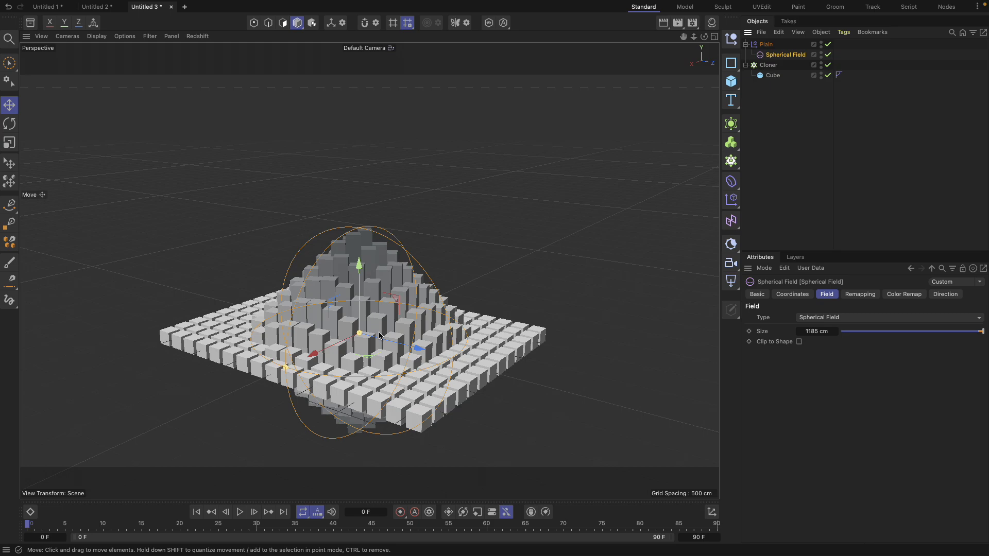
left_click_drag(372, 362, 242, 226)
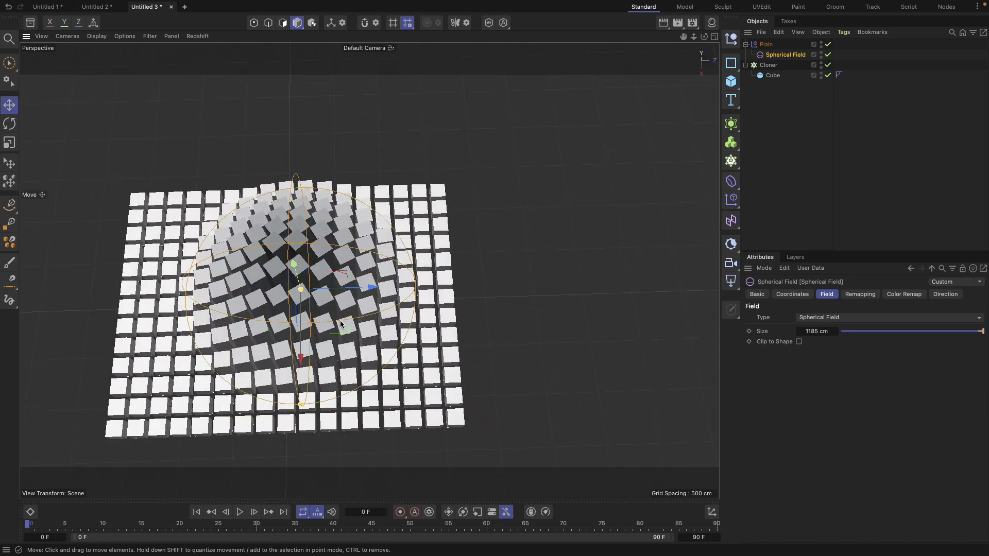
left_click_drag(338, 322, 333, 273)
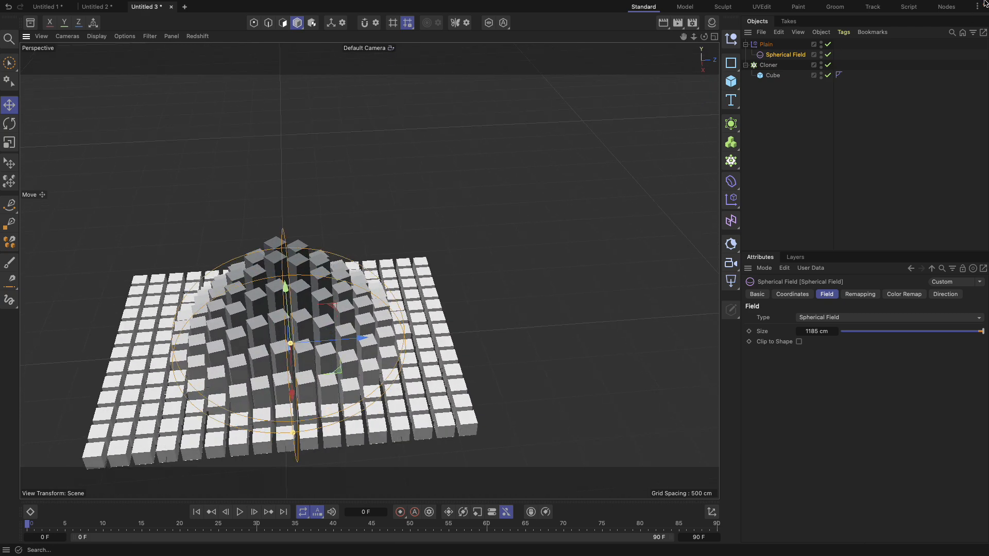
Step: Turn off the Plain effector's Scale and try a heading rotation (R.H) of 97°
left_click(788, 43)
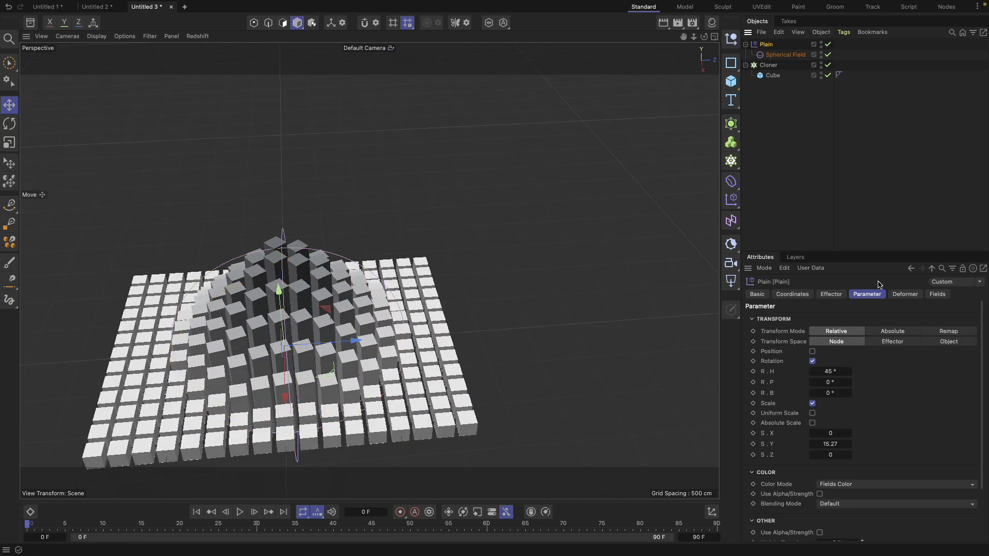
left_click(813, 404)
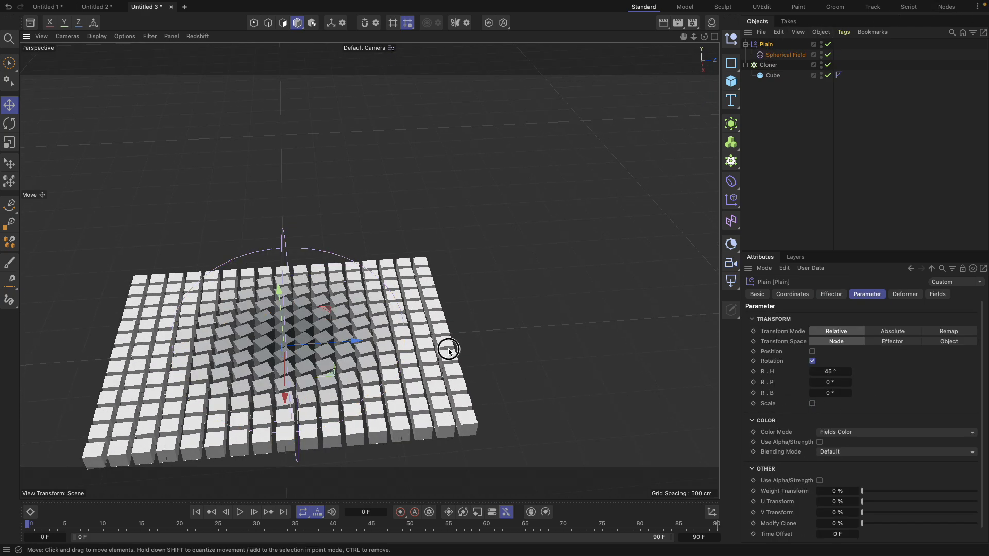
left_click_drag(448, 349, 423, 352, "alt")
left_click_drag(838, 374, 864, 374)
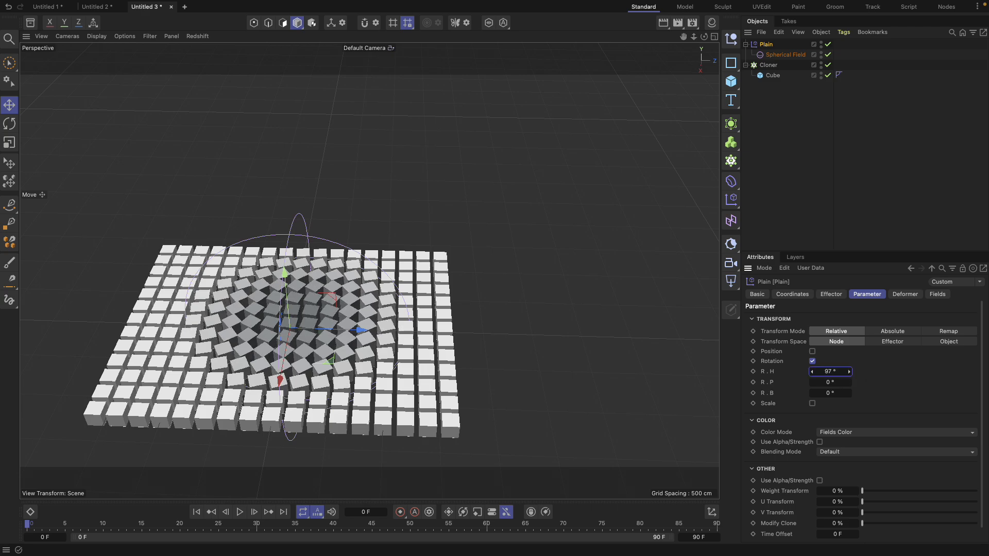
key("super+z")
left_click_drag(330, 298, 310, 328, "alt")
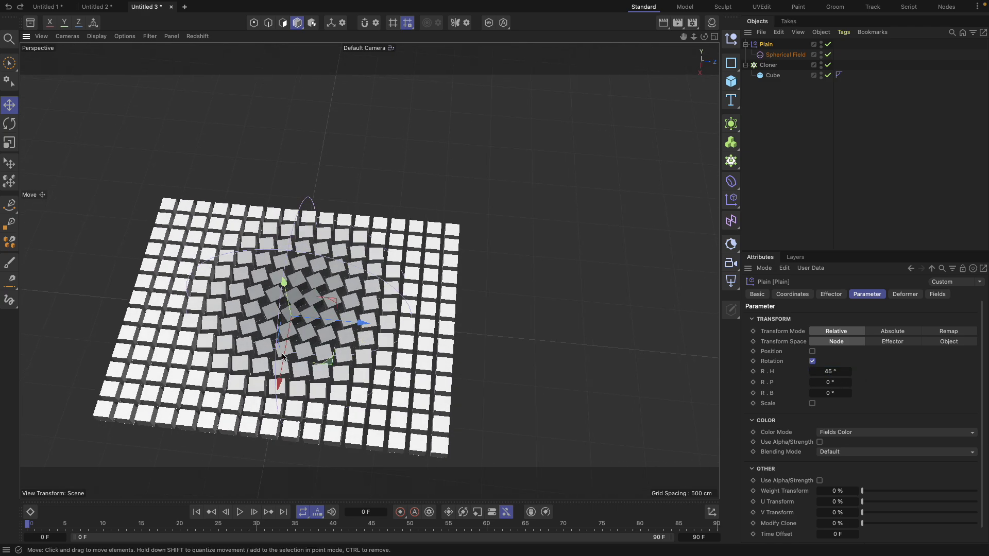
Step: Switch the Plain effector's transform from Rotation to Scale
right_click_drag(309, 327, 345, 327, "alt")
left_click_drag(344, 328, 368, 314, "alt")
middle_click_drag(368, 314, 491, 298, "alt")
left_click_drag(444, 305, 447, 348, "alt")
left_click_drag(482, 291, 475, 181, "alt")
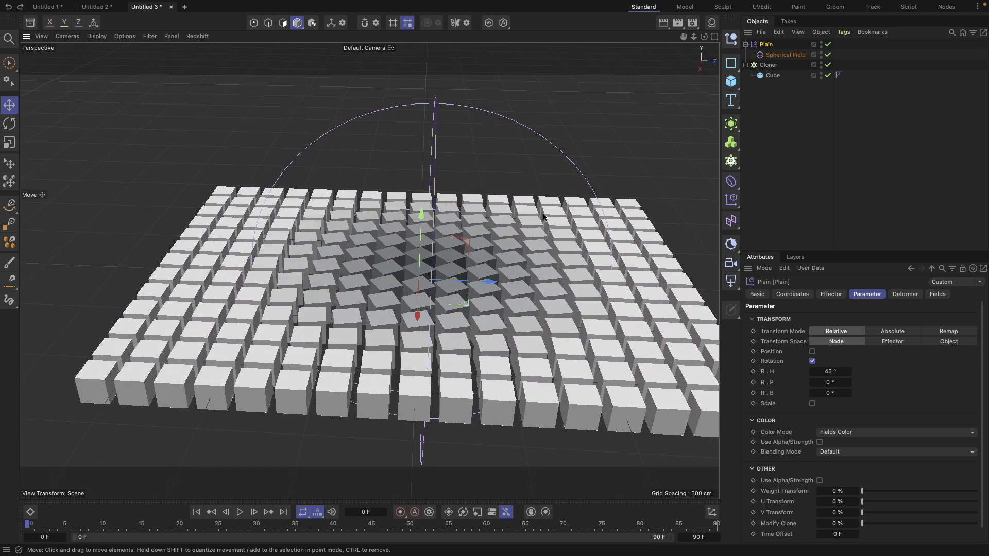
left_click(812, 362)
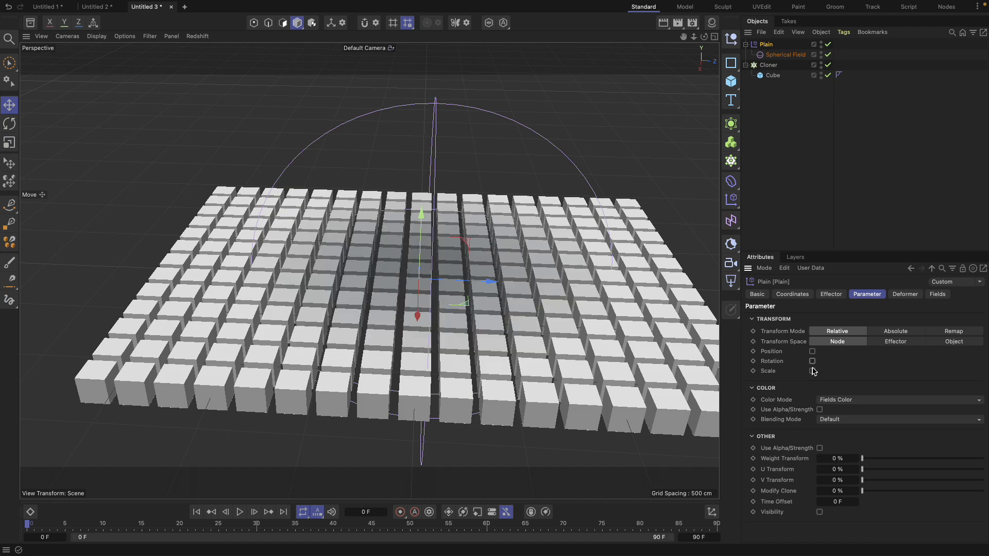
left_click(813, 372)
Step: Reposition the Spherical Field horizontally within the clone grid to move the mound of stretched cubes
left_click_drag(706, 361, 433, 289, "alt")
right_click_drag(445, 302, 340, 313, "alt")
left_click_drag(341, 314, 486, 294, "alt")
left_click(768, 60)
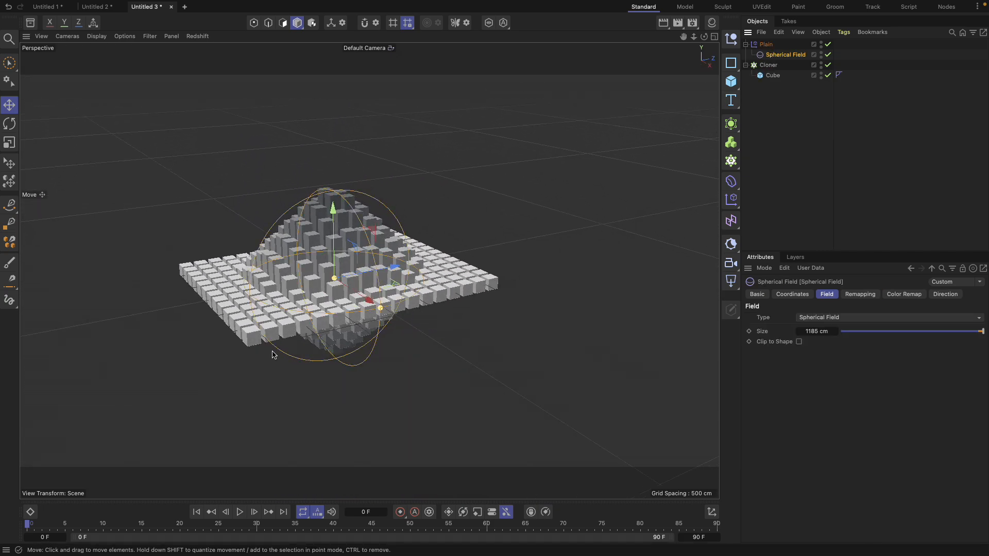
key("e")
mouse_move(381, 288)
left_mouse_down()
mouse_move(441, 269)
mouse_move(433, 287)
mouse_move(320, 272)
mouse_move(397, 278)
left_mouse_up()
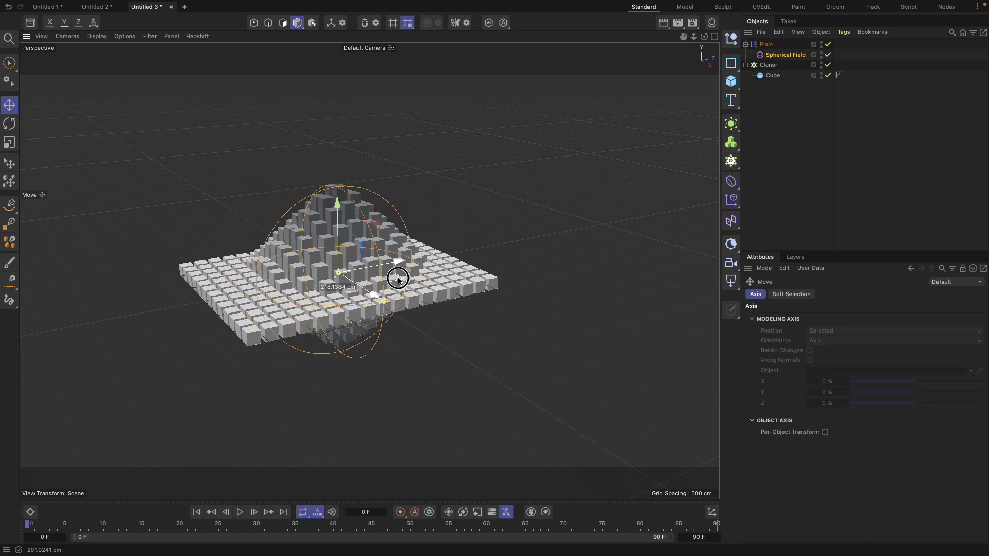
Step: Increase the Cloner's grid count to 28 × 1 × 38
left_click(777, 66)
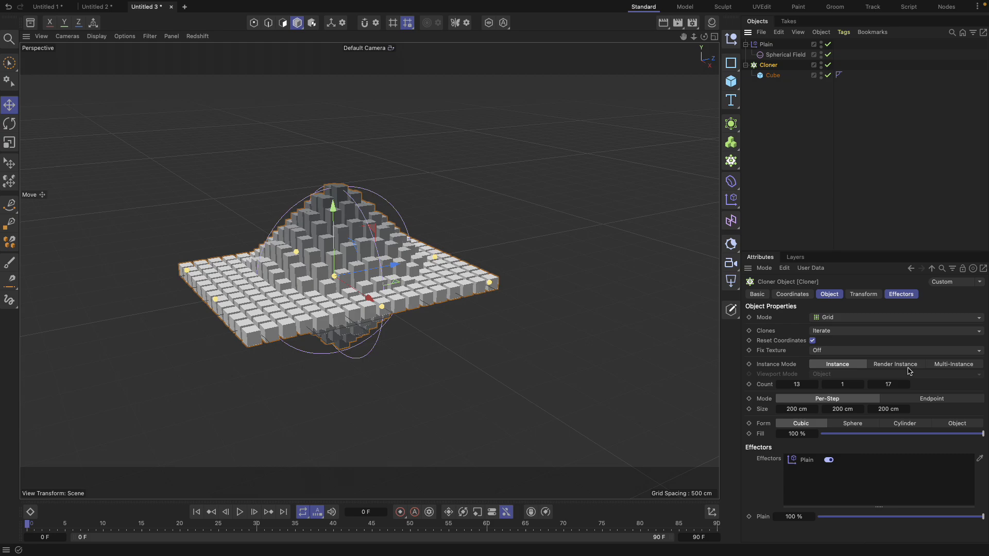
left_click_drag(895, 383, 829, 387)
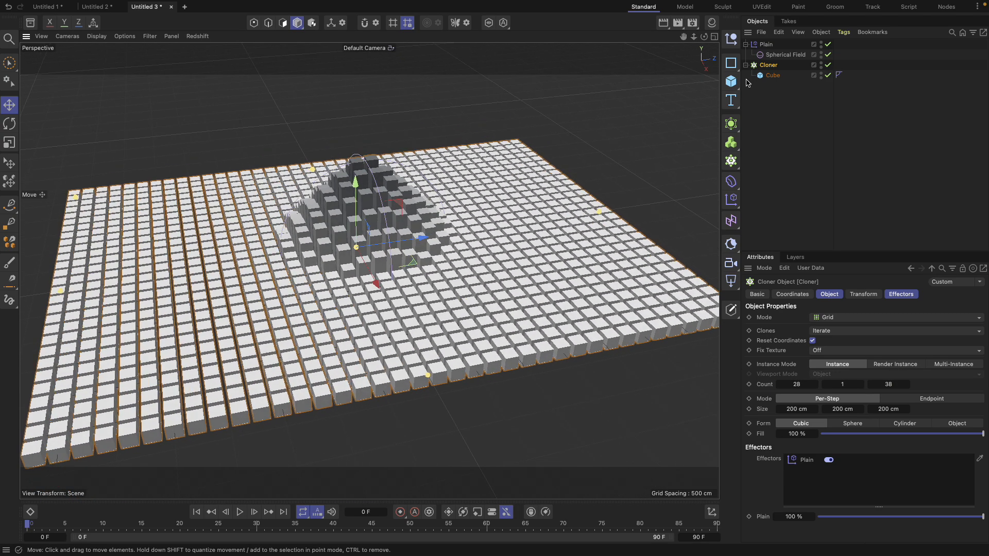
Step: Move the Spherical Field over the enlarged clone grid
left_click(785, 55)
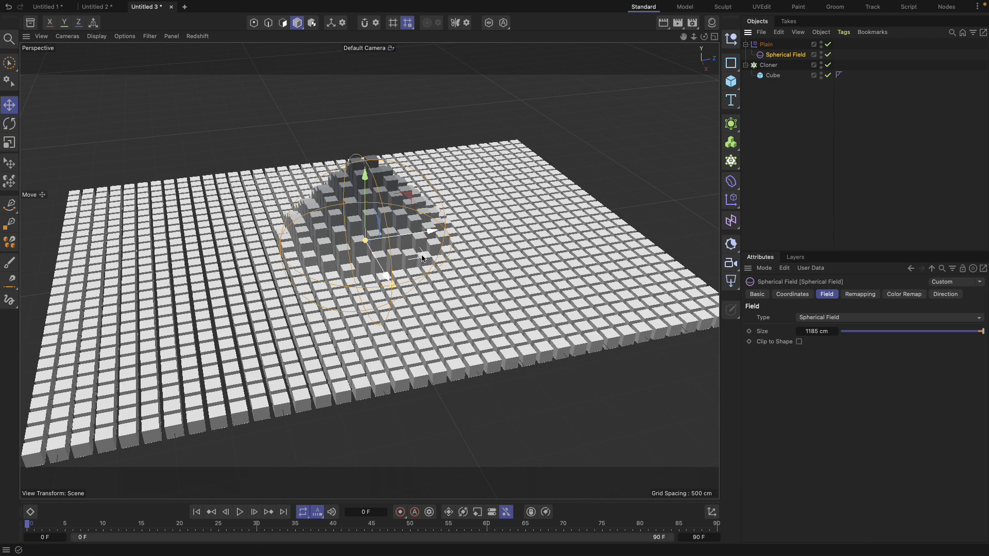
left_click_drag(422, 259, 397, 275)
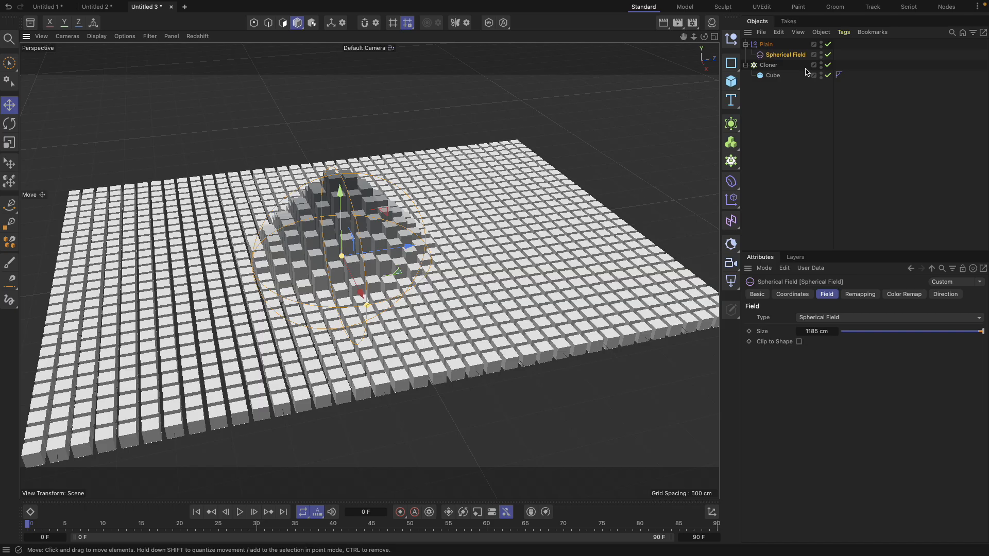
left_click_drag(405, 227, 362, 232, "alt")
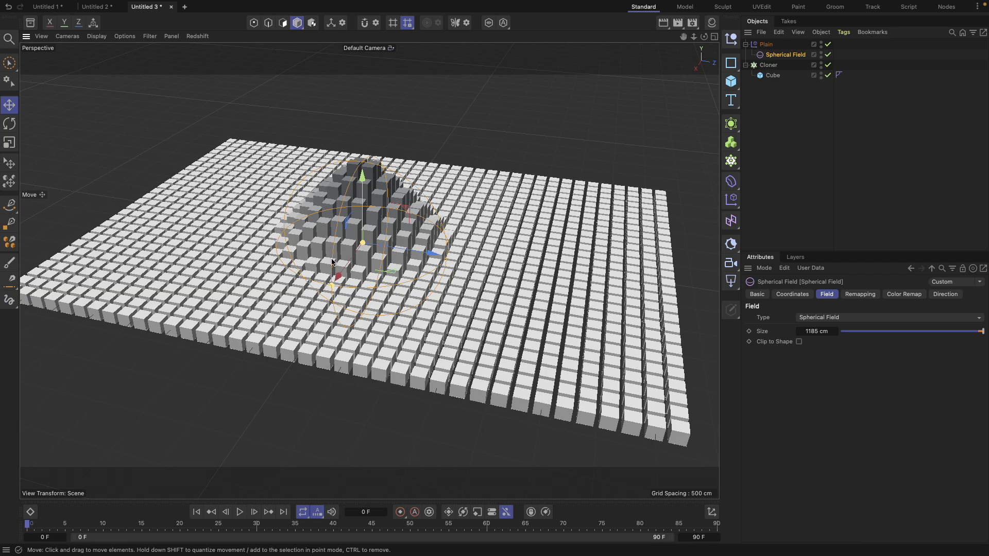
left_click_drag(468, 279, 487, 301, "alt")
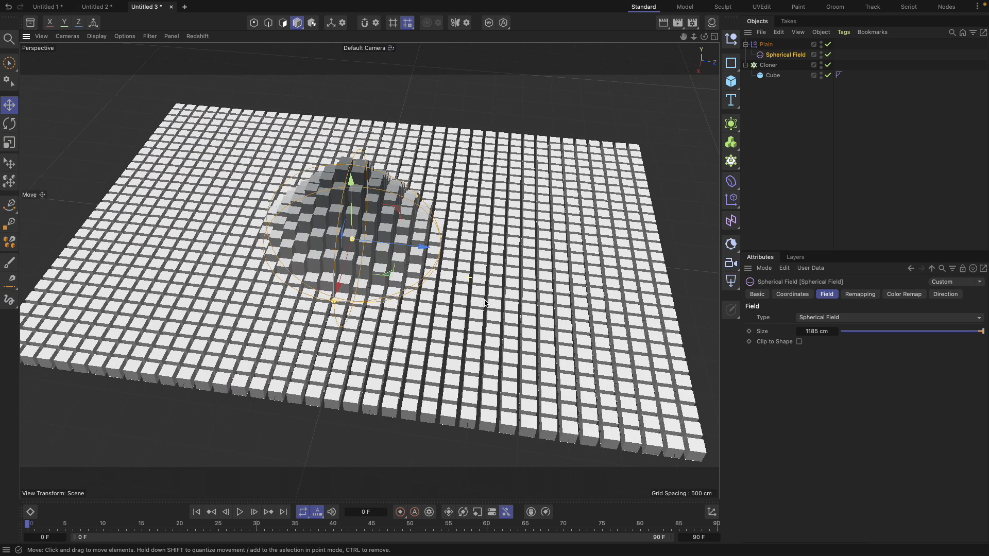
Step: Scale the Spherical Field up to about 127% and deselect it
left_click_drag(421, 247, 514, 287)
key("t")
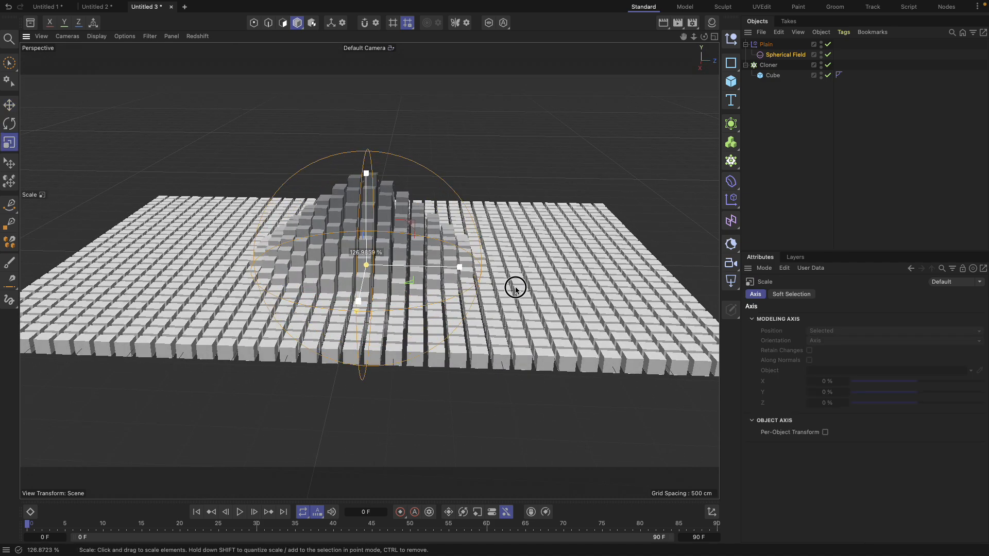
left_click(786, 54)
left_click_drag(463, 232, 445, 256)
left_click(509, 171)
Step: Add a Random effector to the Cloner, randomizing the cube positions by 50 cm in X, Y and Z
left_click_drag(349, 241, 390, 206, "alt")
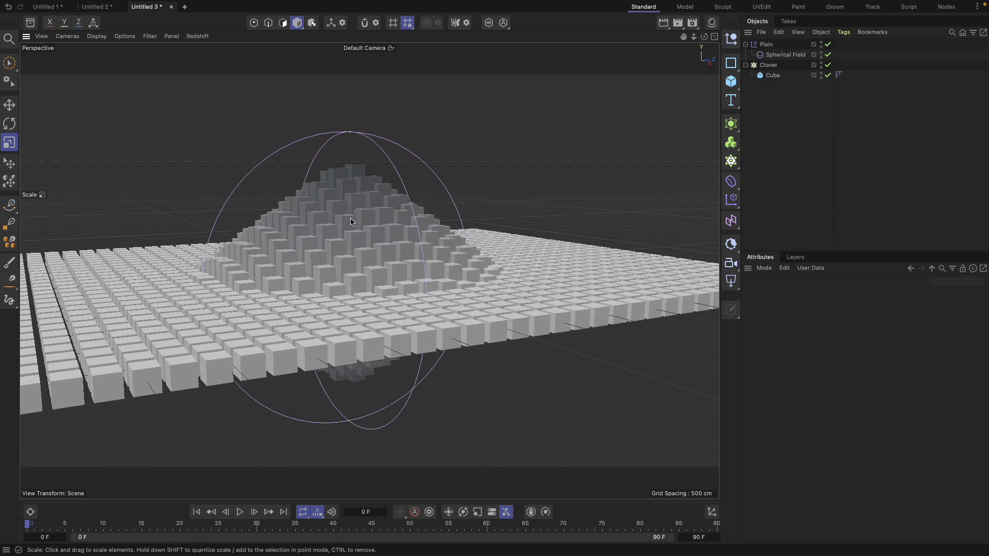
left_click_drag(351, 222, 307, 231, "alt")
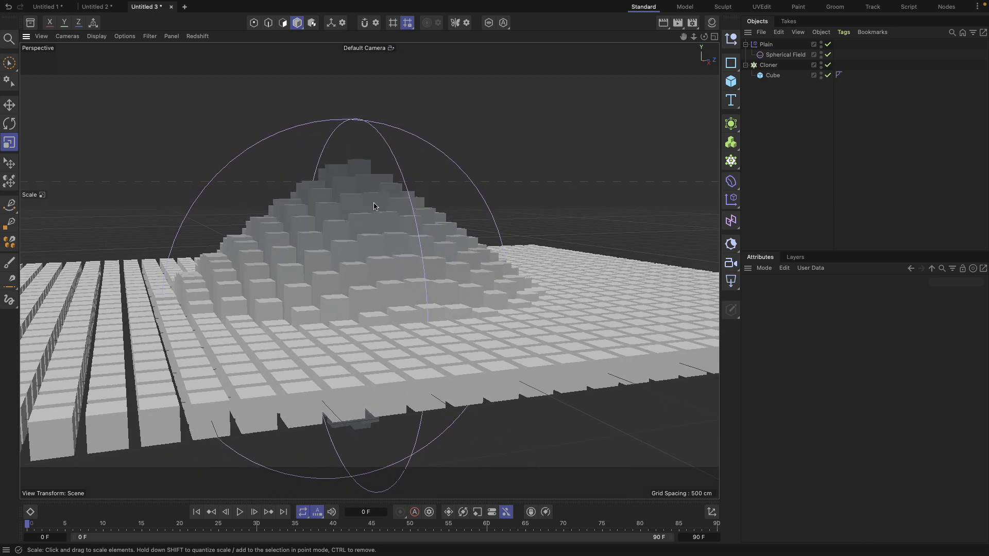
left_click_drag(377, 199, 371, 280, "alt")
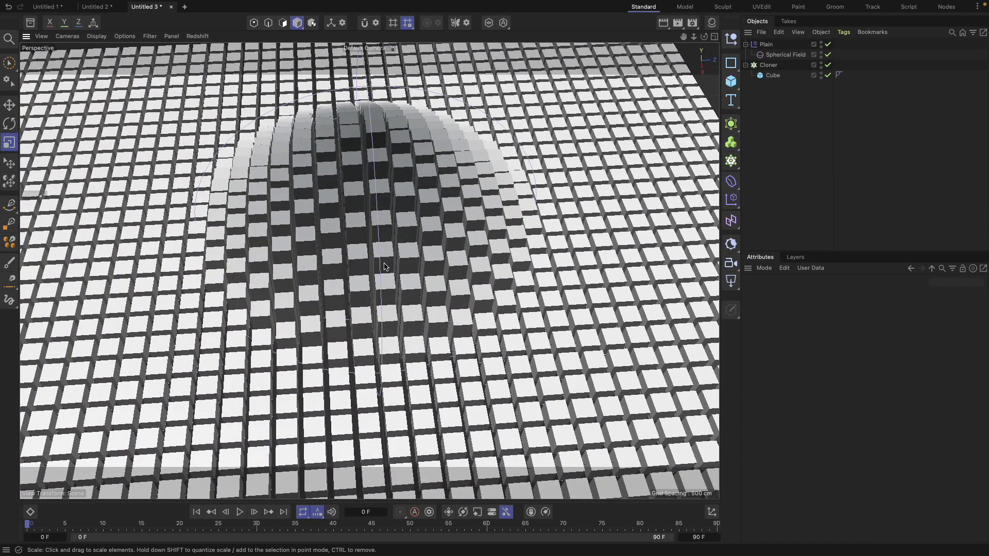
left_click(770, 66)
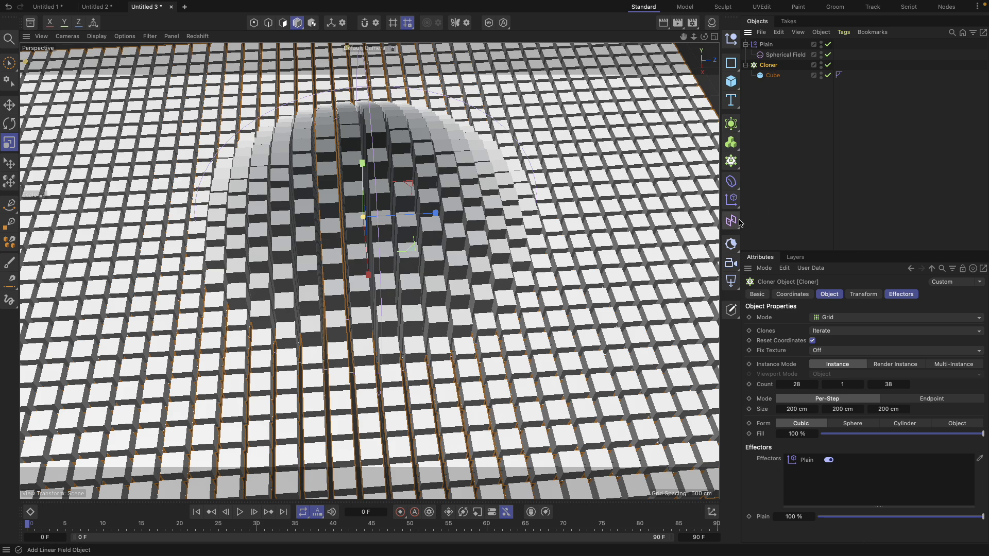
left_click(732, 200)
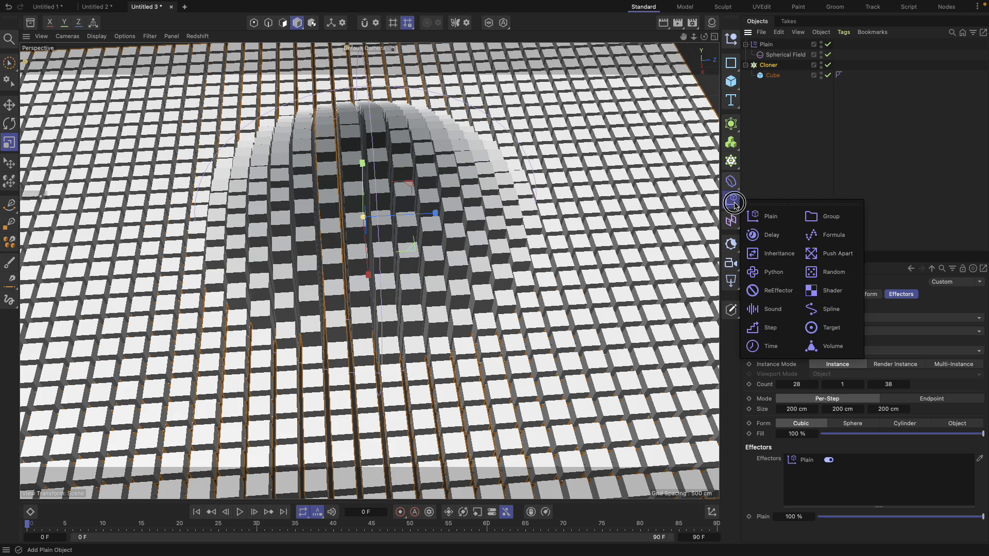
left_click(838, 272)
scroll(370, 252, "down", 5)
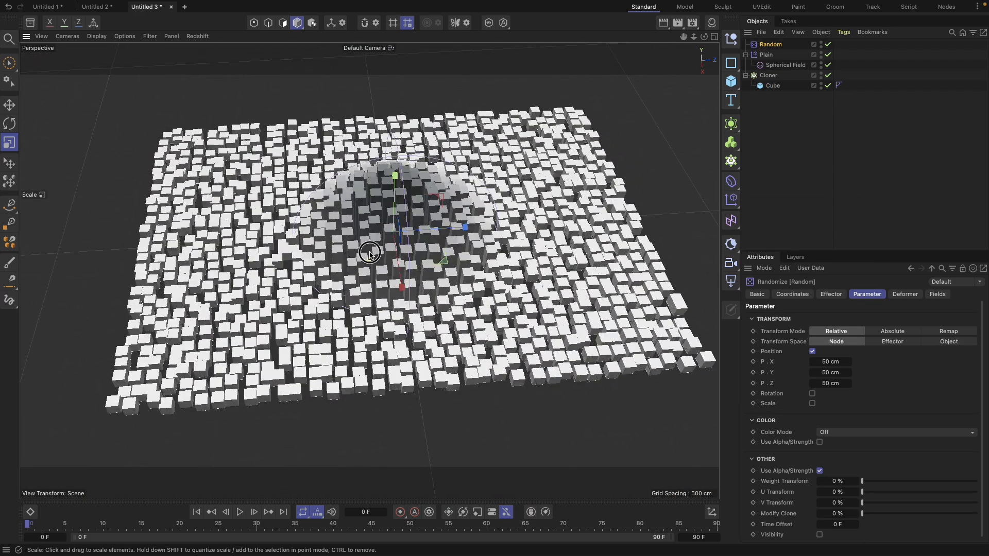
mouse_move(370, 252)
left_mouse_down("alt")
mouse_move(364, 155)
mouse_move(397, 248)
mouse_move(448, 320)
mouse_move(391, 270)
mouse_move(375, 154)
mouse_move(422, 216)
mouse_move(455, 234)
left_mouse_up("alt")
left_click_drag(393, 224, 412, 196, "alt")
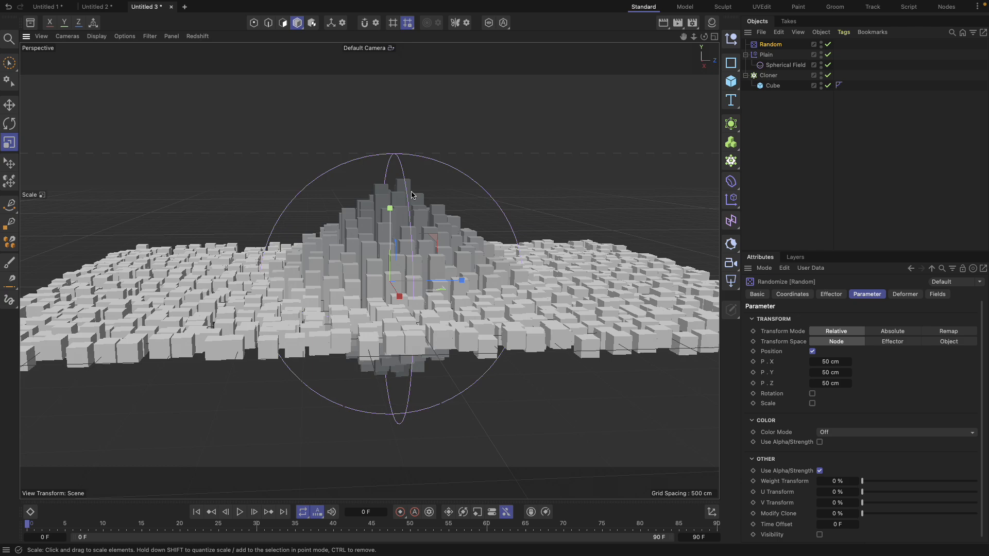
Step: Add the Plain effector's existing Spherical Field to the Random effector's Fields list
left_click(305, 198)
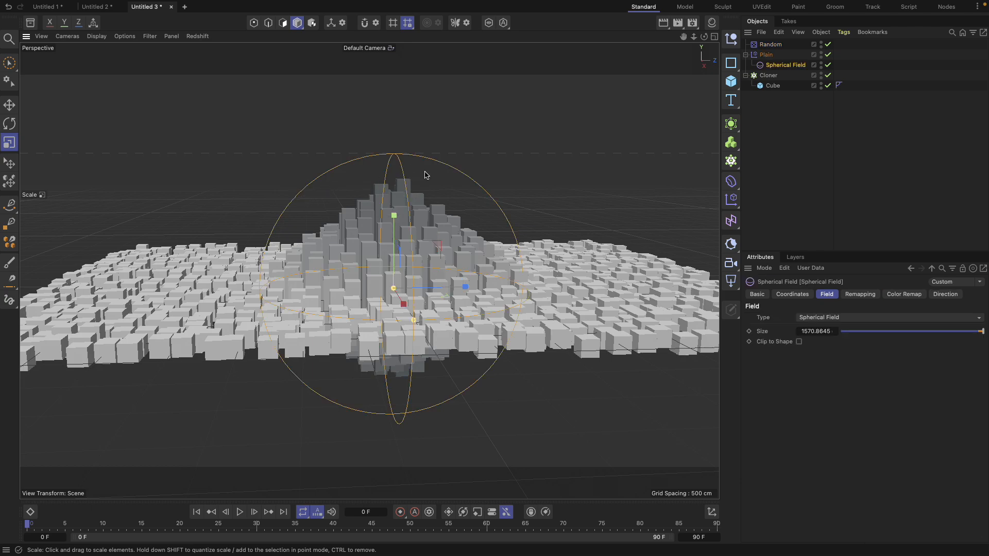
left_click_drag(461, 184, 444, 223, "alt")
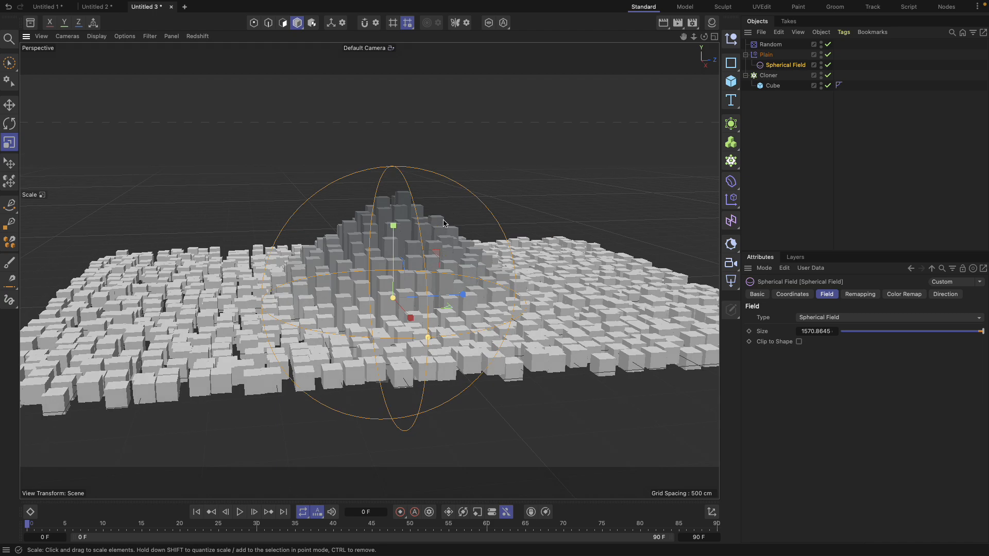
left_click(771, 44)
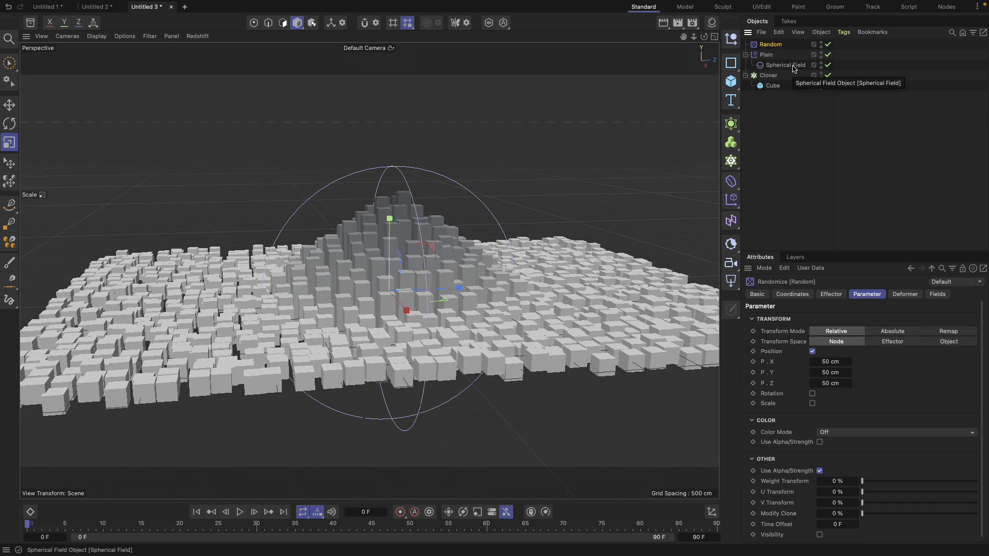
left_click(772, 48)
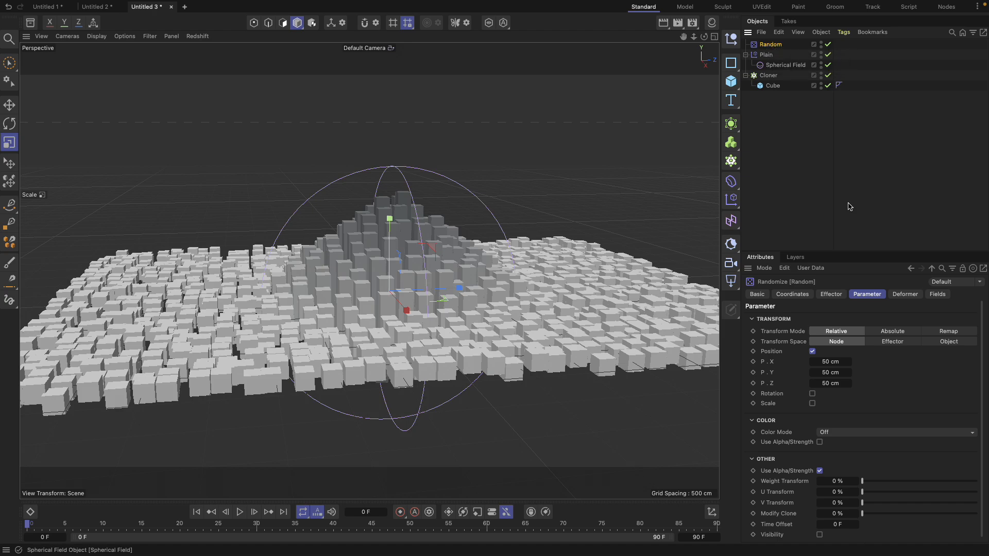
left_click(938, 294)
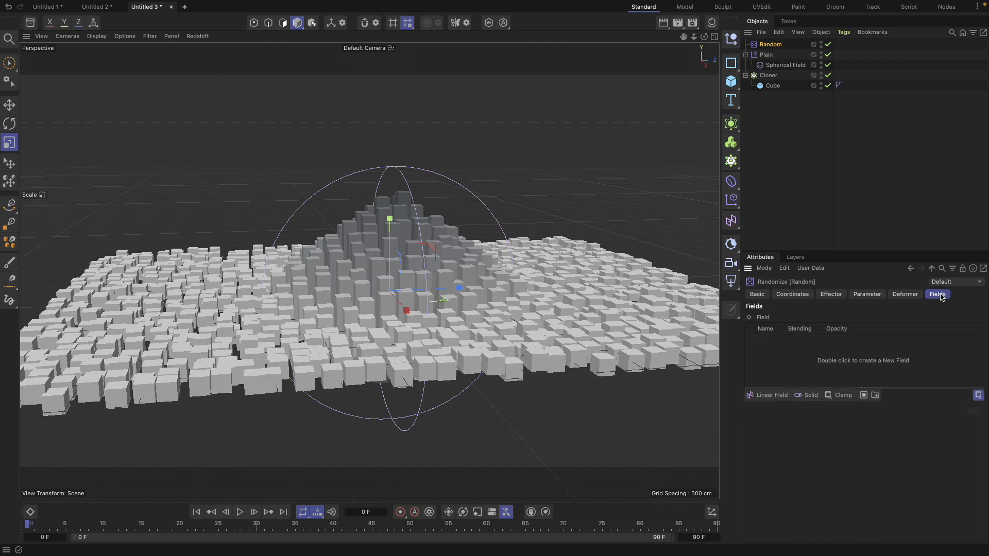
left_click_drag(785, 65, 819, 356)
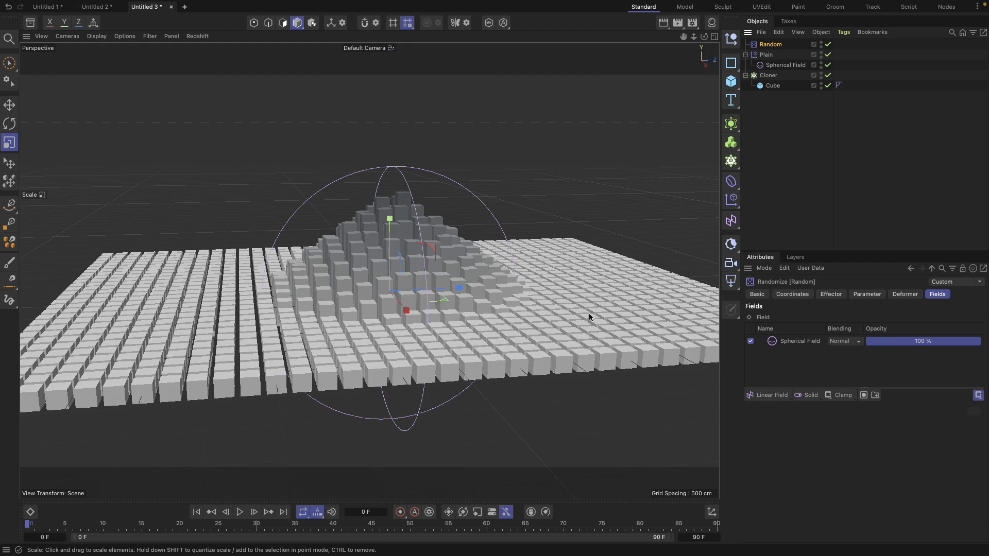
Step: Move the Spherical Field sideways along its Z axis across the clone grid
left_click(527, 237)
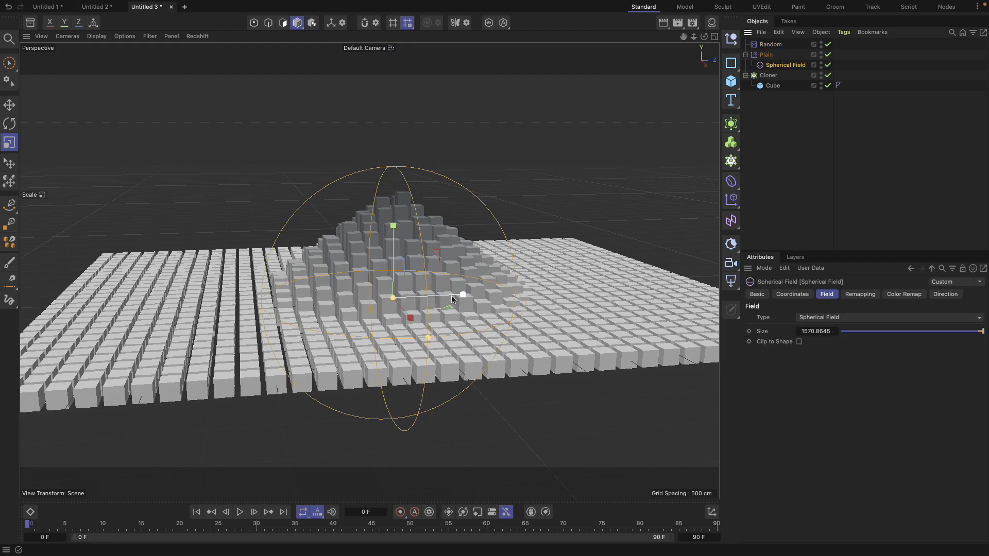
key("e")
left_click_drag(464, 298, 380, 255)
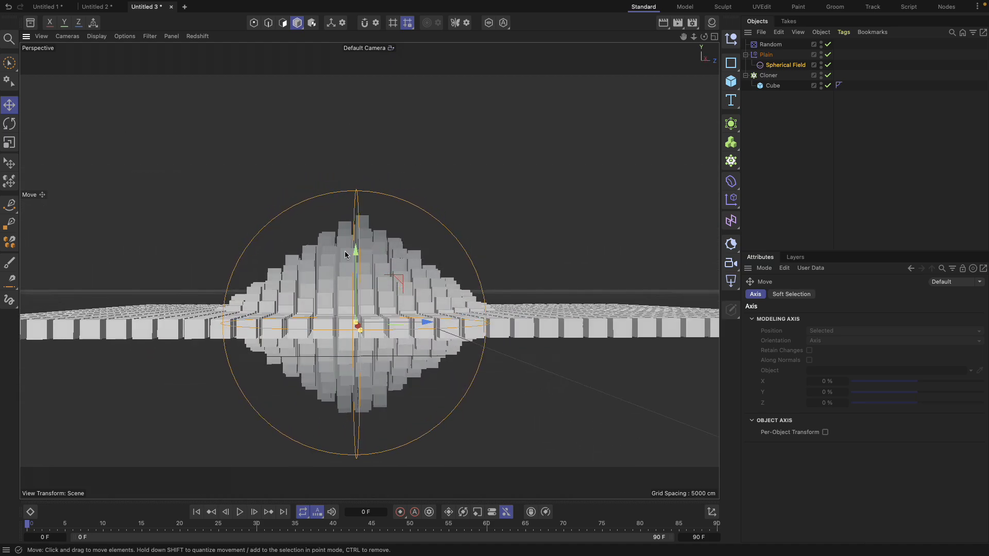
right_click_drag(345, 251, 433, 242, "alt")
mouse_move(375, 255)
left_mouse_down("alt")
mouse_move(320, 259)
mouse_move(390, 253)
left_mouse_up("alt")
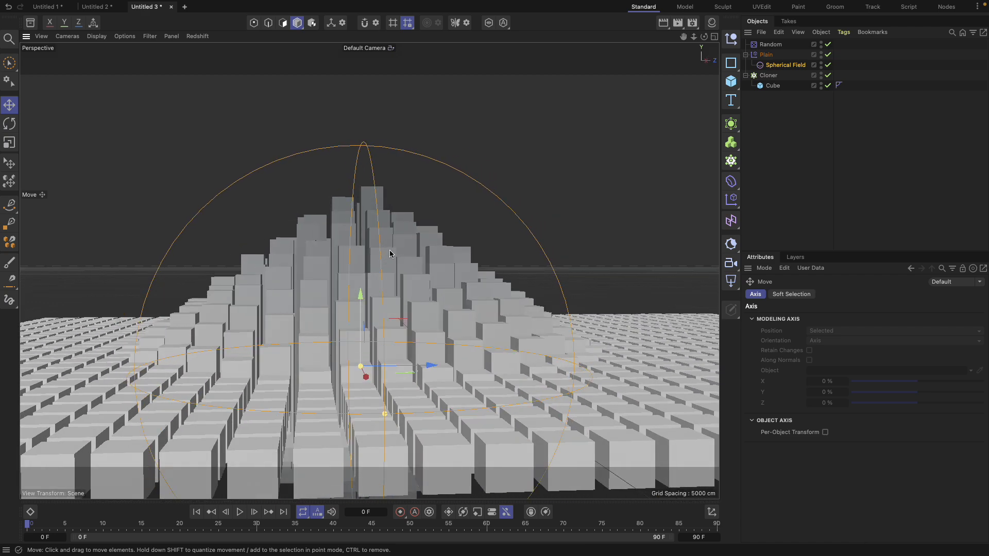
Step: Toggle the Random effector off and on to compare the mound of cubes with and without randomization
left_click(828, 45)
left_click(828, 45)
left_click(829, 45)
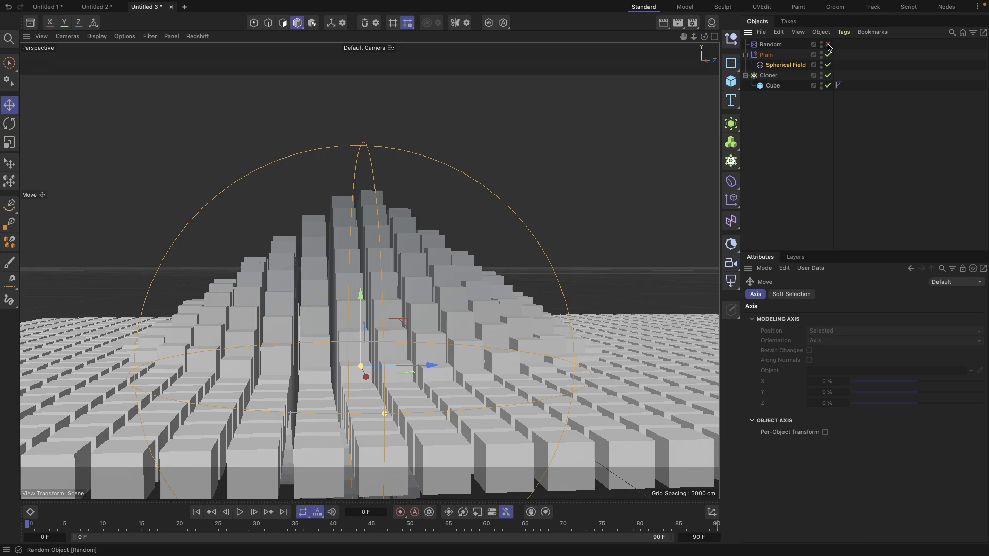
left_click(829, 45)
left_click(829, 46)
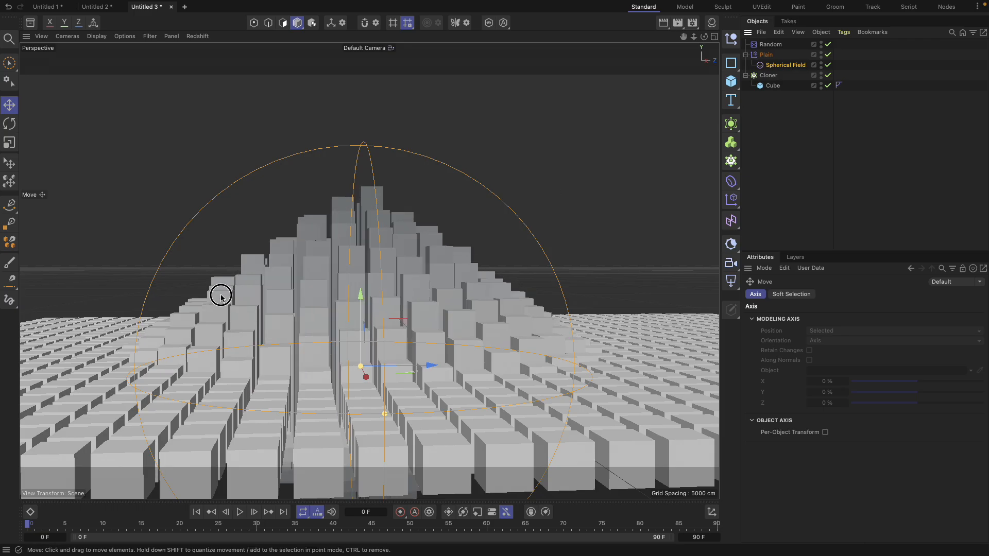
mouse_move(220, 295)
left_mouse_down("alt")
mouse_move(227, 419)
mouse_move(225, 405)
mouse_move(316, 373)
left_mouse_up("alt")
left_click(828, 45)
left_click(829, 46)
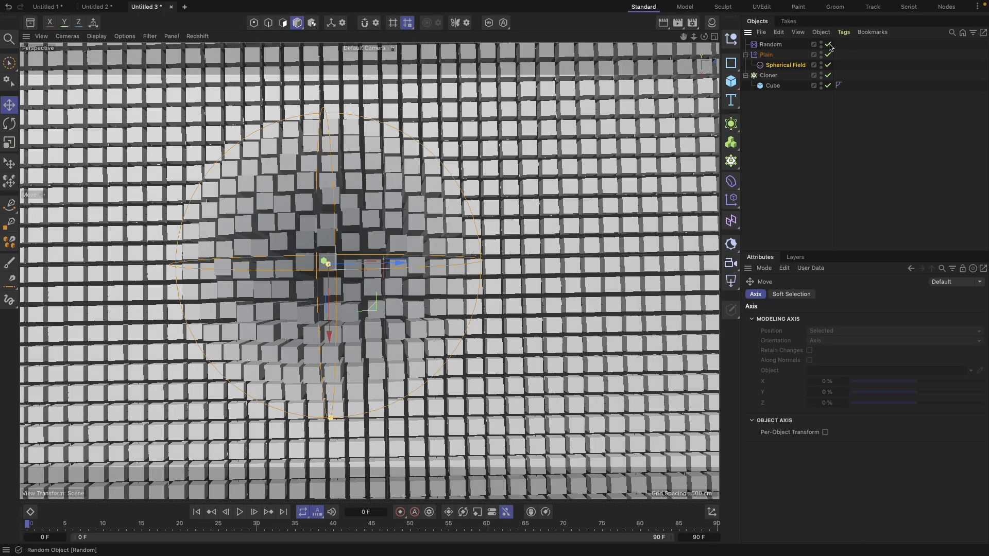
left_click(829, 45)
left_click_drag(424, 361, 425, 309, "alt")
right_click_drag(425, 309, 385, 358, "alt")
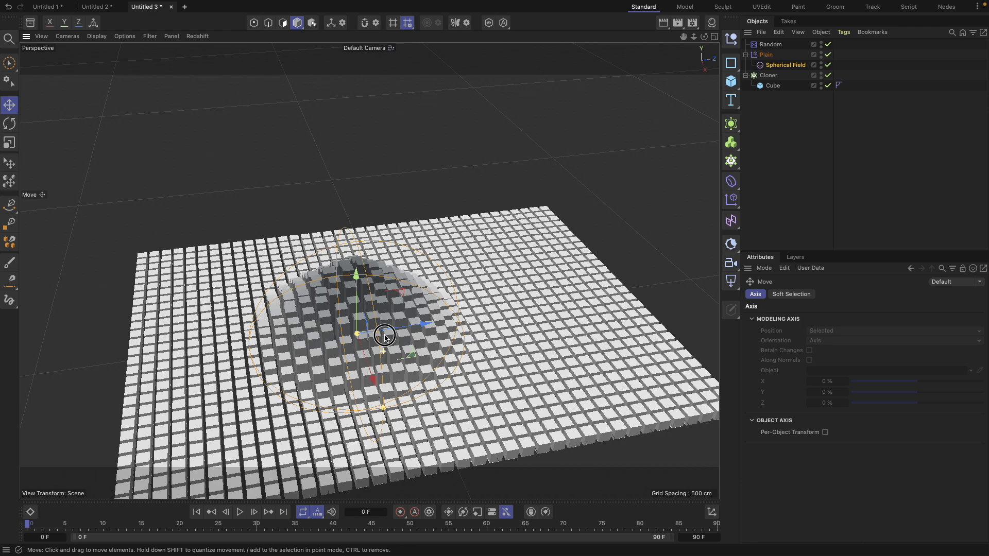
Step: Move the Spherical Field out of the Plain effector to the end of the object hierarchy and shift it along its Z axis
left_click(776, 66)
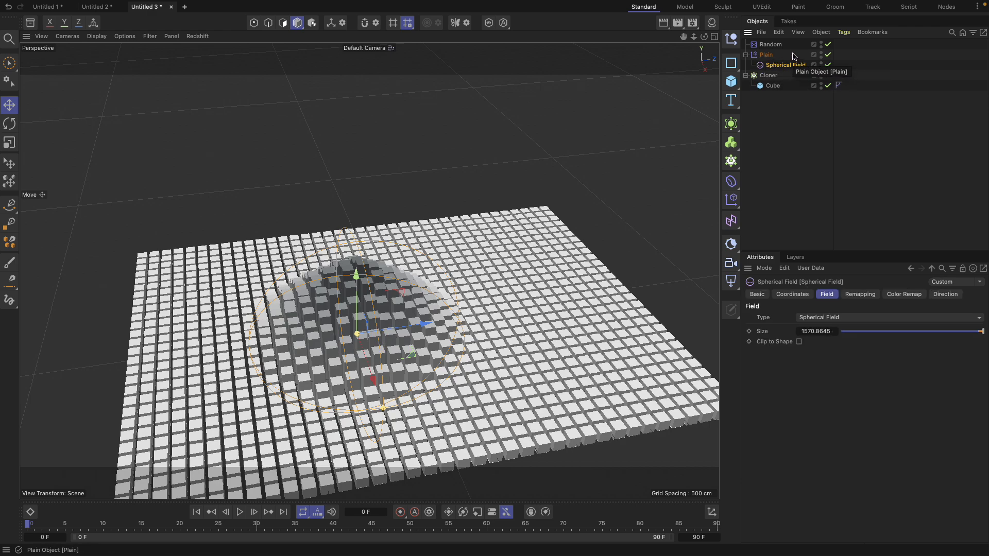
left_click_drag(778, 66, 773, 56)
left_click_drag(788, 67, 801, 230)
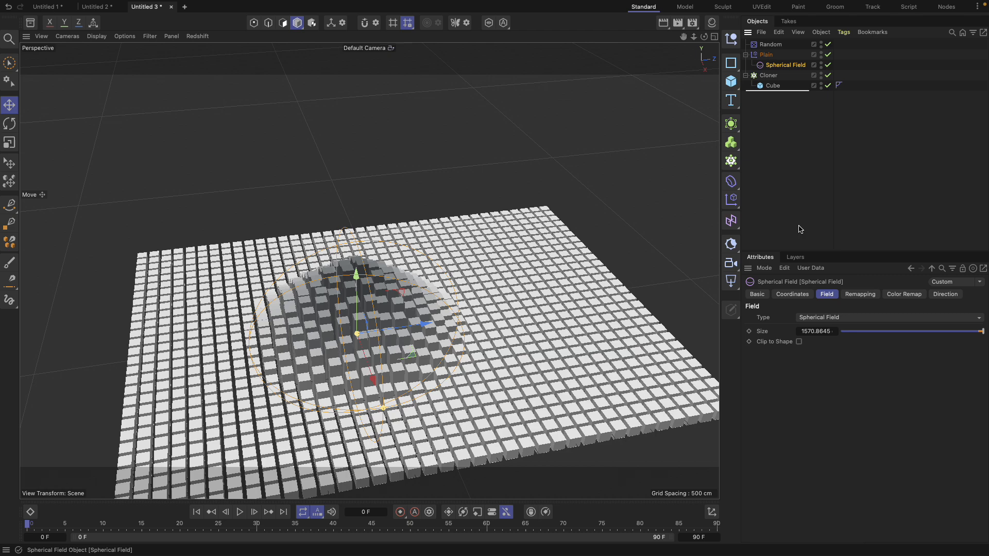
left_click_drag(419, 328, 462, 321)
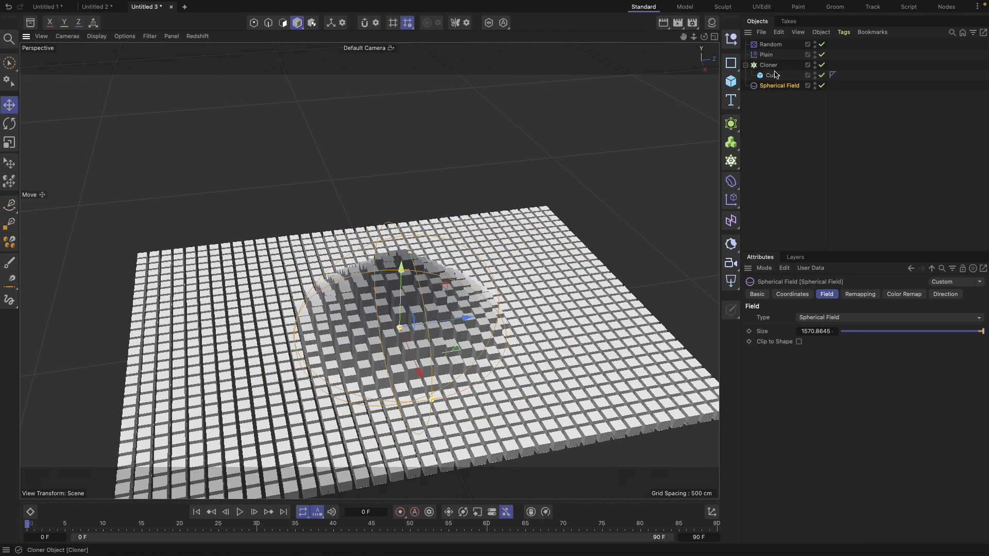
Step: Examine the Fields lists of the Plain and Random effectors for their link to the Spherical Field
left_click(766, 55)
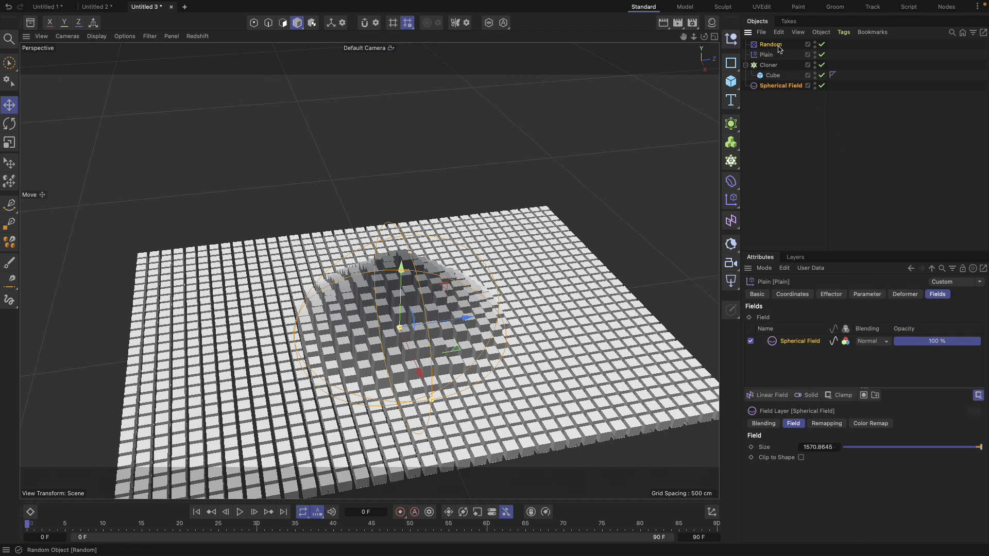
left_click(770, 45)
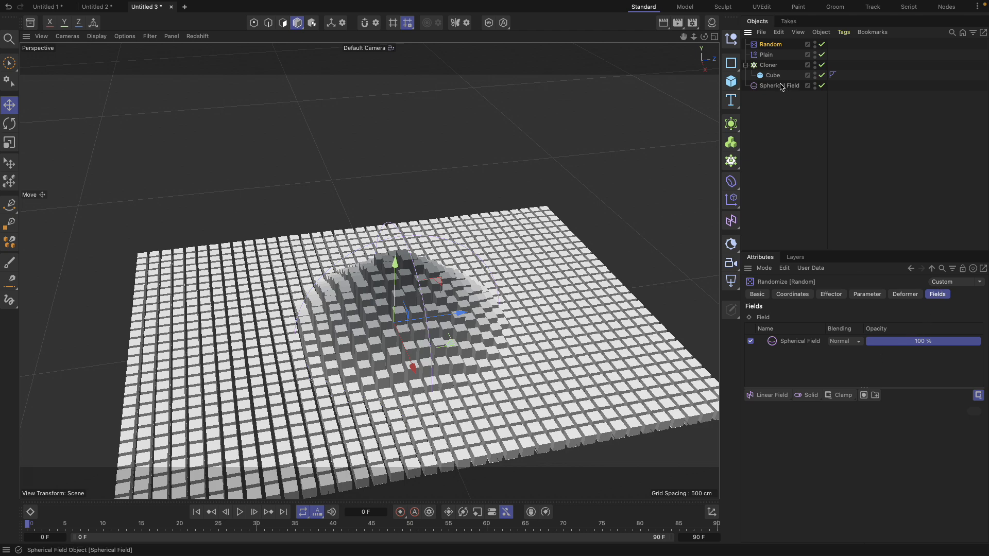
left_click(766, 57)
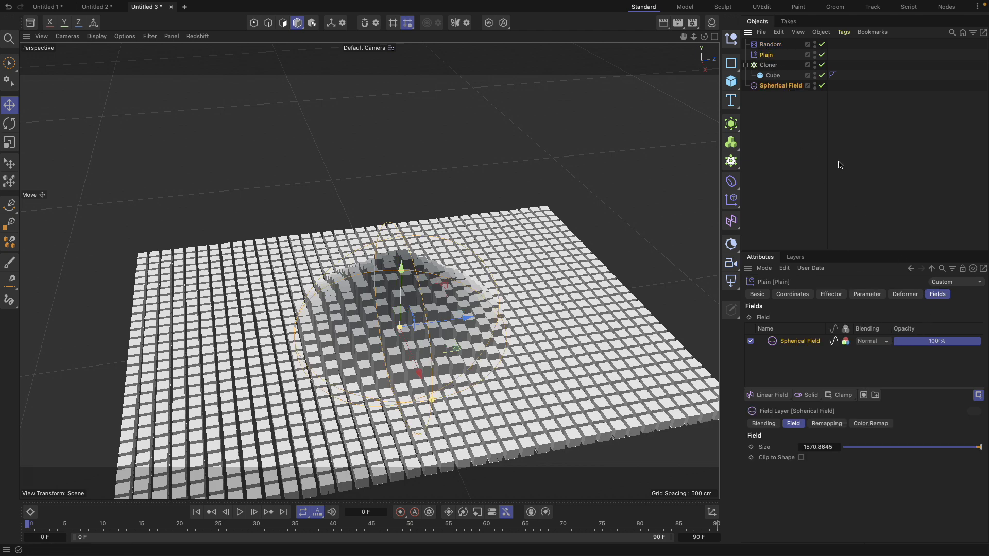
left_click(771, 46)
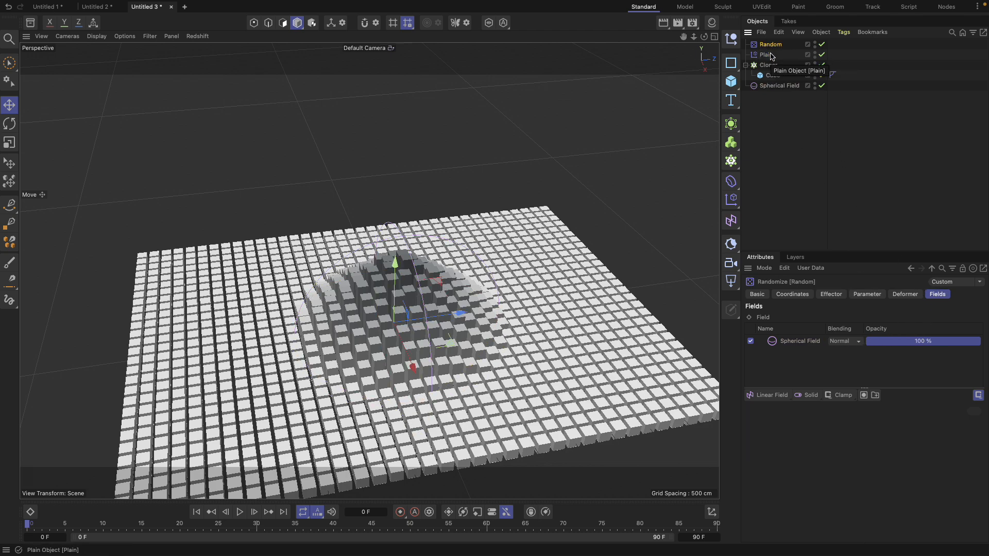
left_click(768, 55)
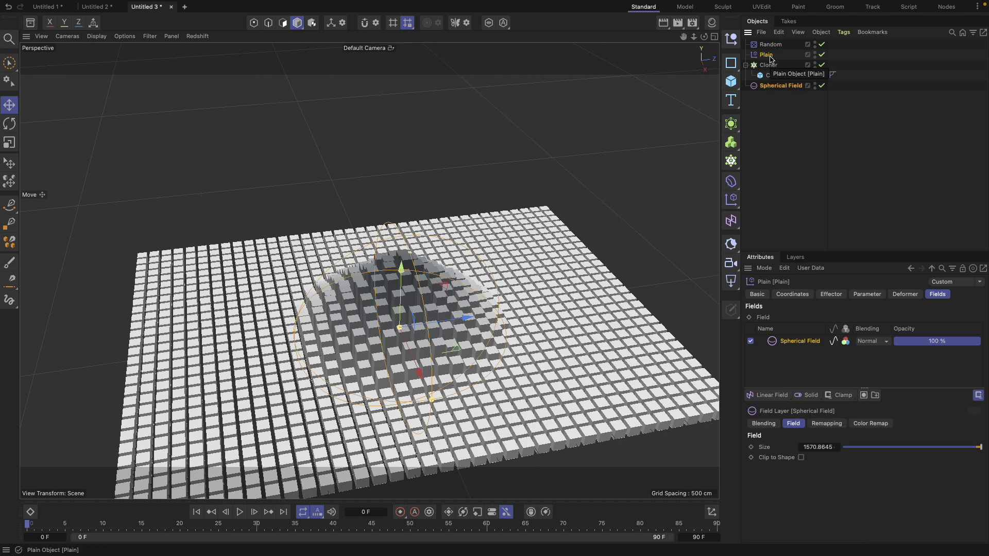
left_click(771, 45)
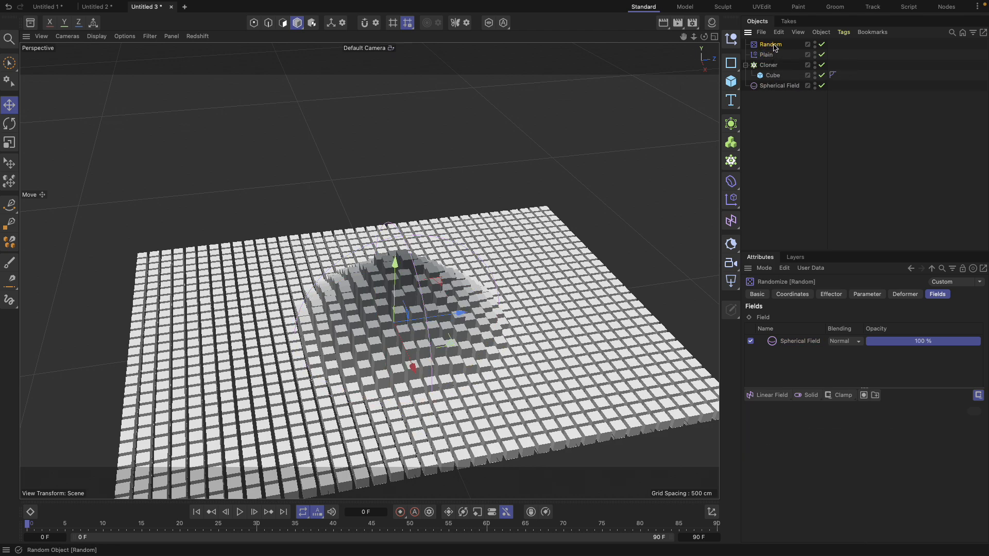
left_click(766, 55)
left_click(775, 85, "ctrl")
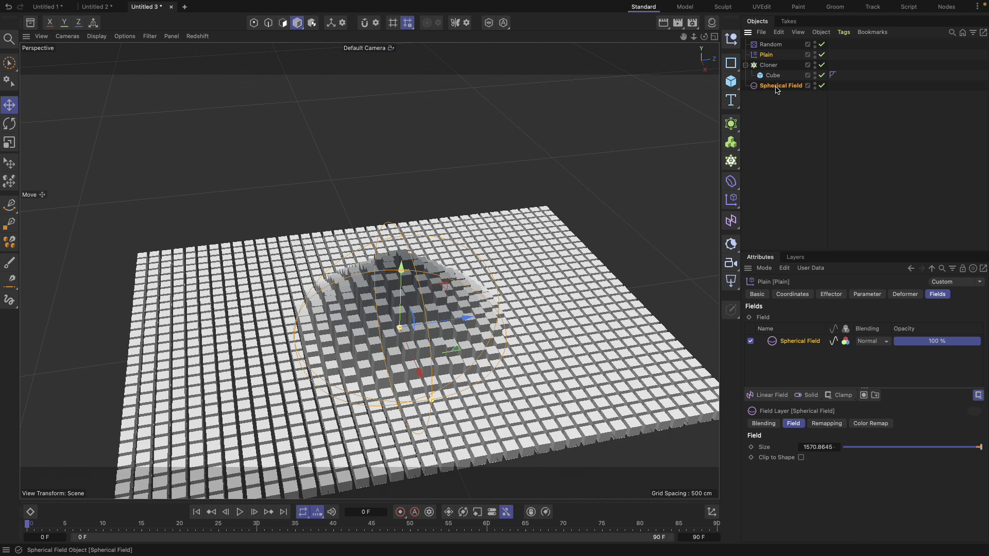
Step: Place the Spherical Field above the effectors in the hierarchy and group it with Random and Plain under a new Null
left_click_drag(776, 87, 780, 45)
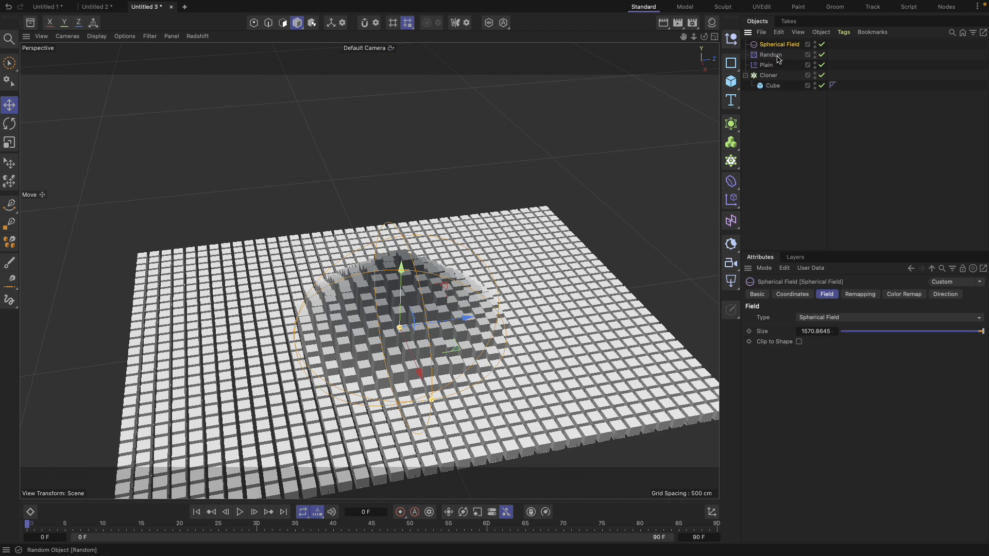
left_click(775, 55)
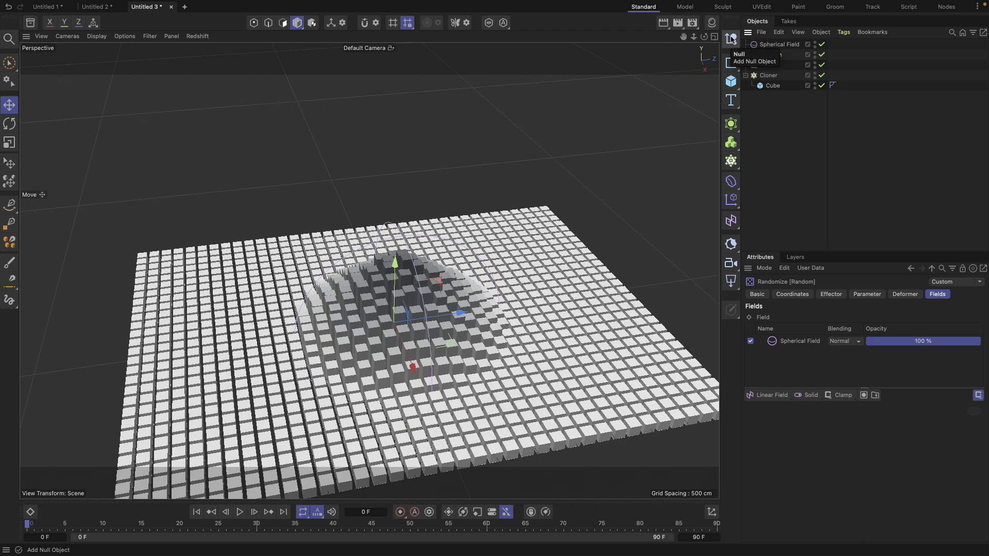
left_click(733, 40)
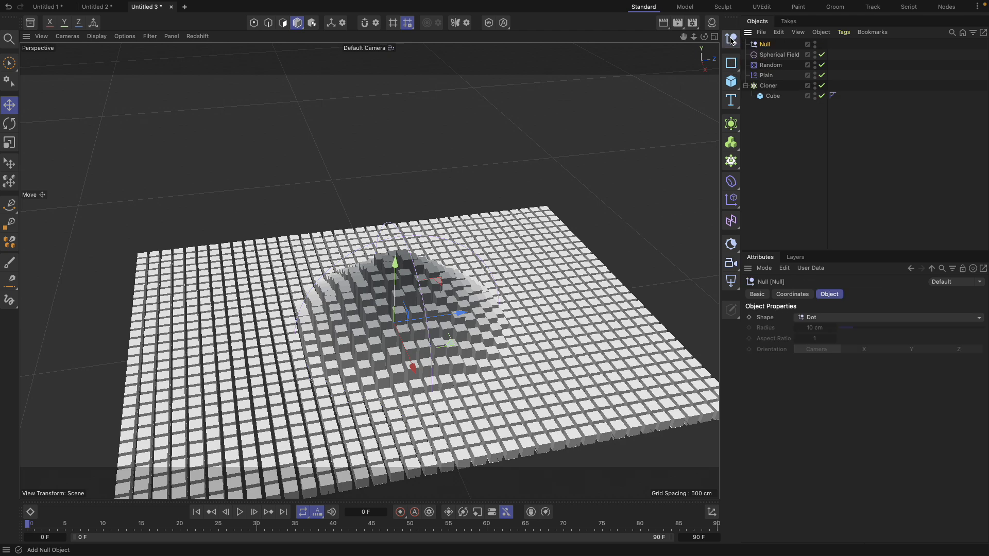
left_click(770, 55)
left_click(770, 65, "ctrl")
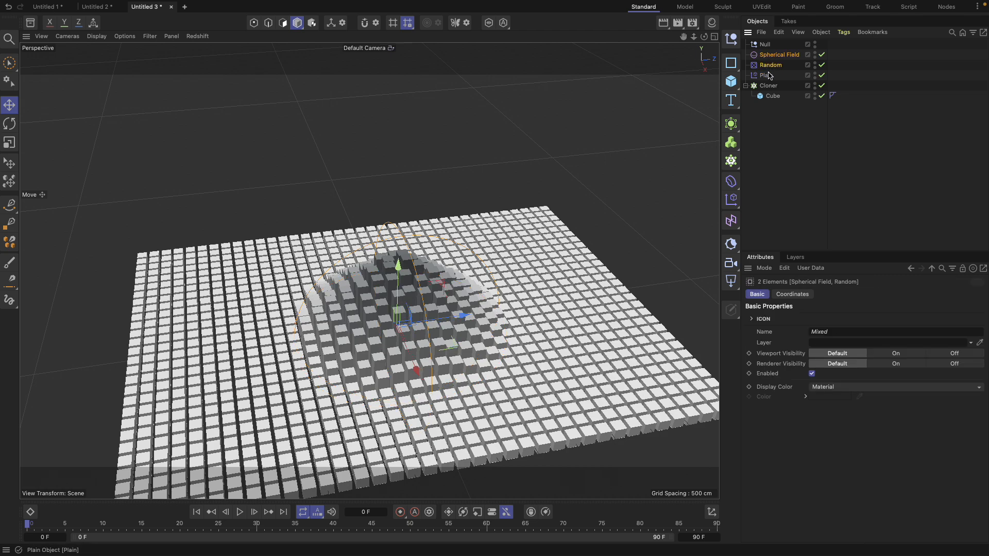
left_click_drag(770, 61, 764, 47)
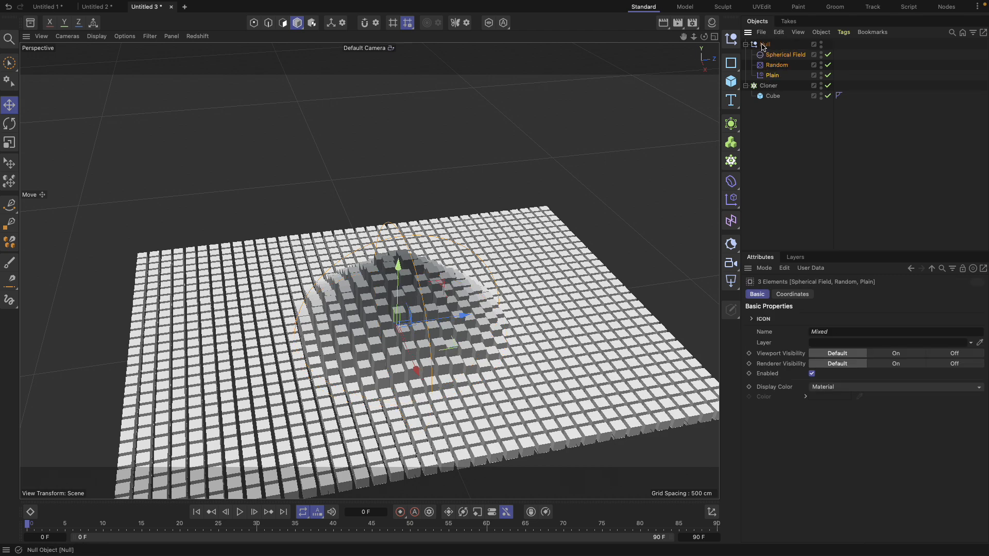
Step: Rename the Null holding the field and effectors as Effectors, and check the Plain effector's link to the Spherical Field
double_click(765, 45)
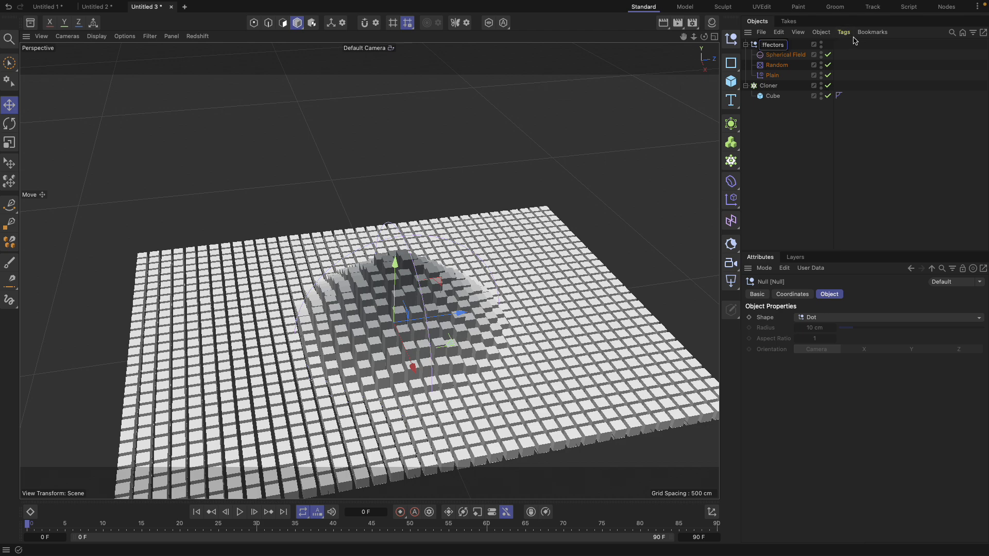
double_click(783, 55)
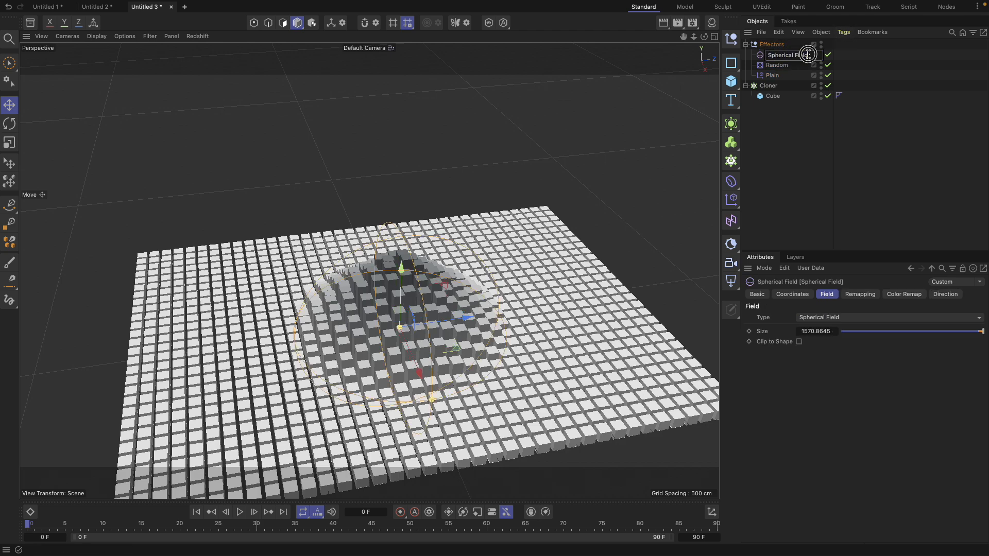
left_click(802, 142)
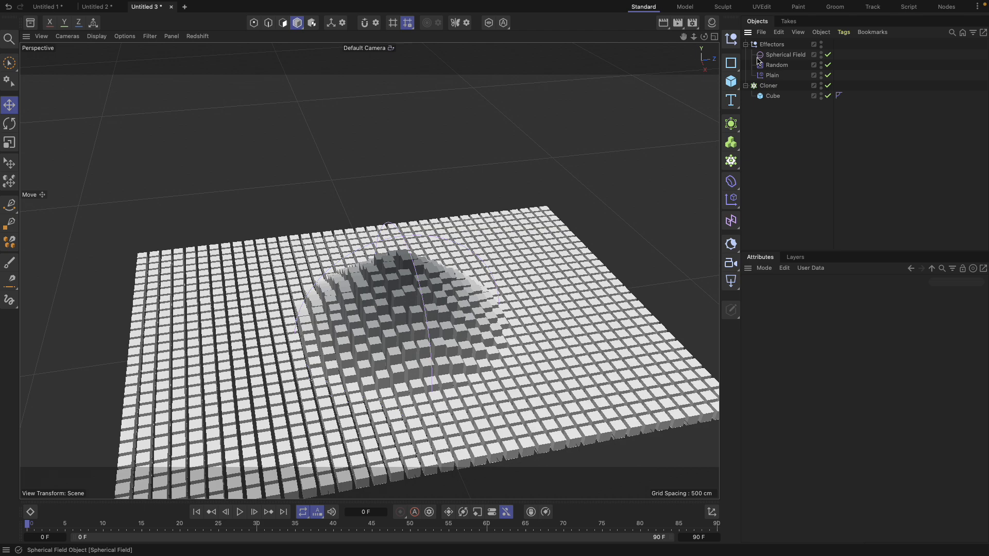
left_click(784, 56)
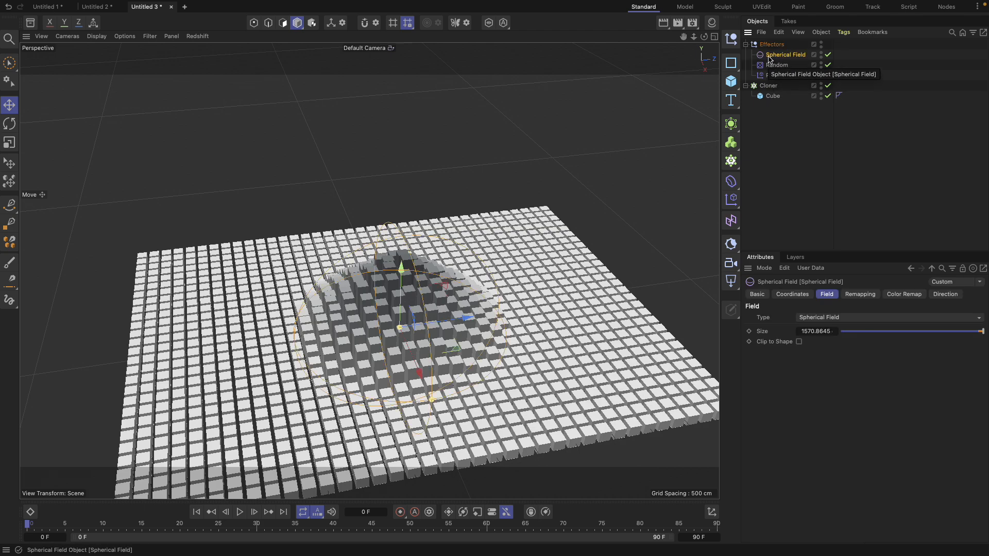
left_click(772, 75)
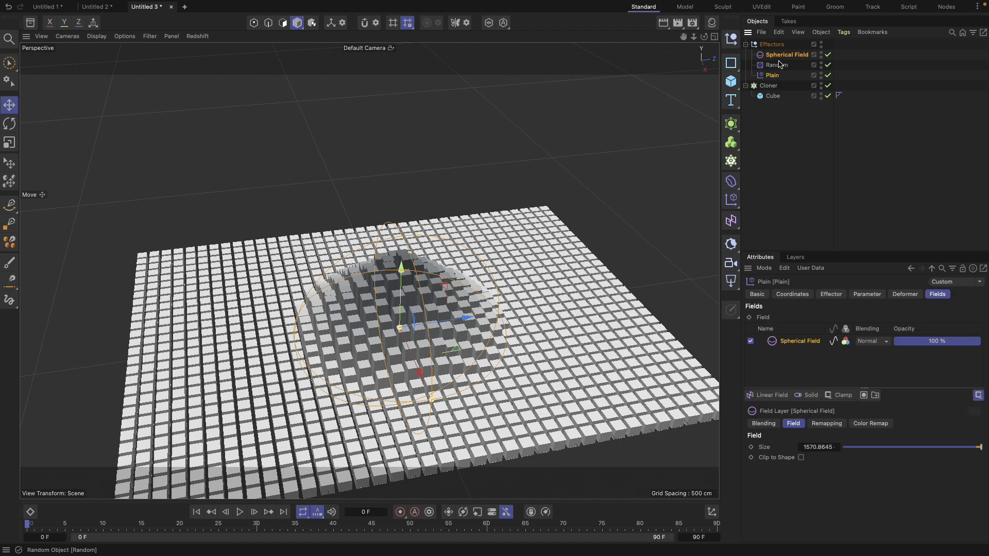
left_click(782, 55)
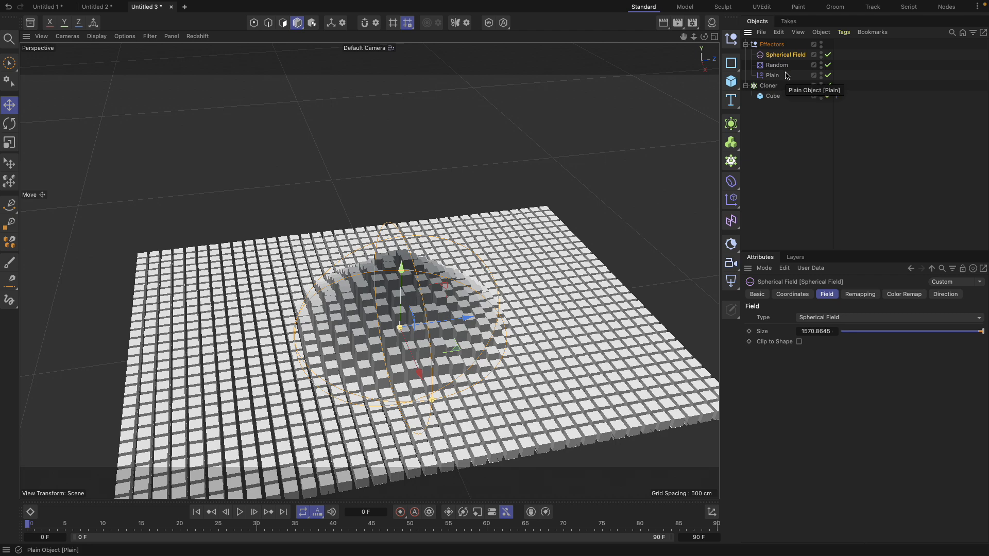
Step: Create a Null named Cloner System, nest the Effectors group and the Cloner under it, and collapse its hierarchy
left_click(732, 41)
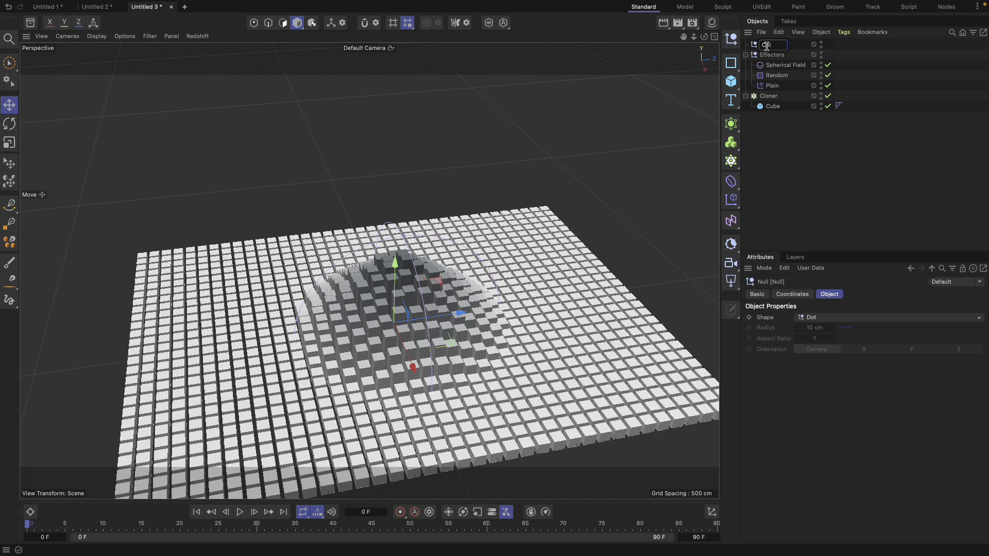
key("Return")
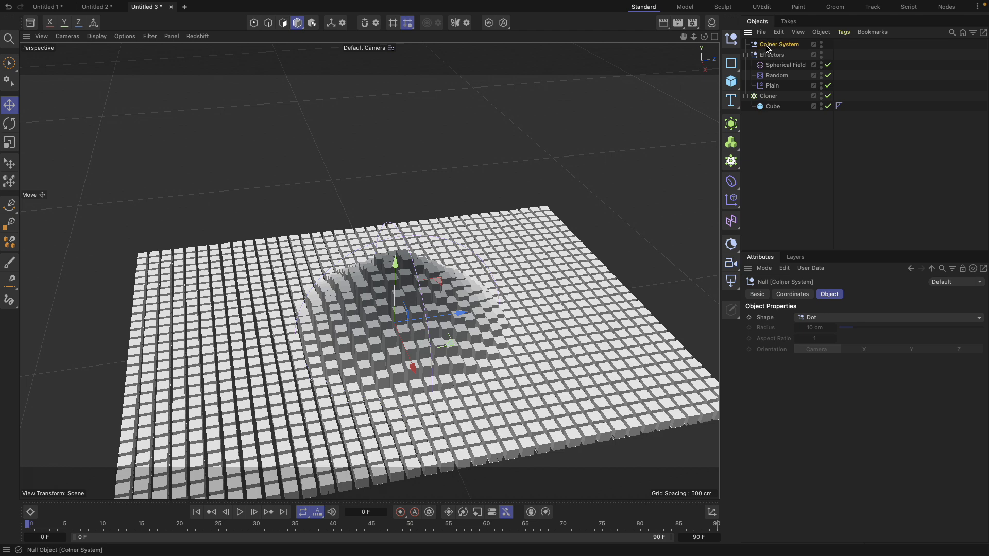
left_click_drag(782, 128, 782, 47)
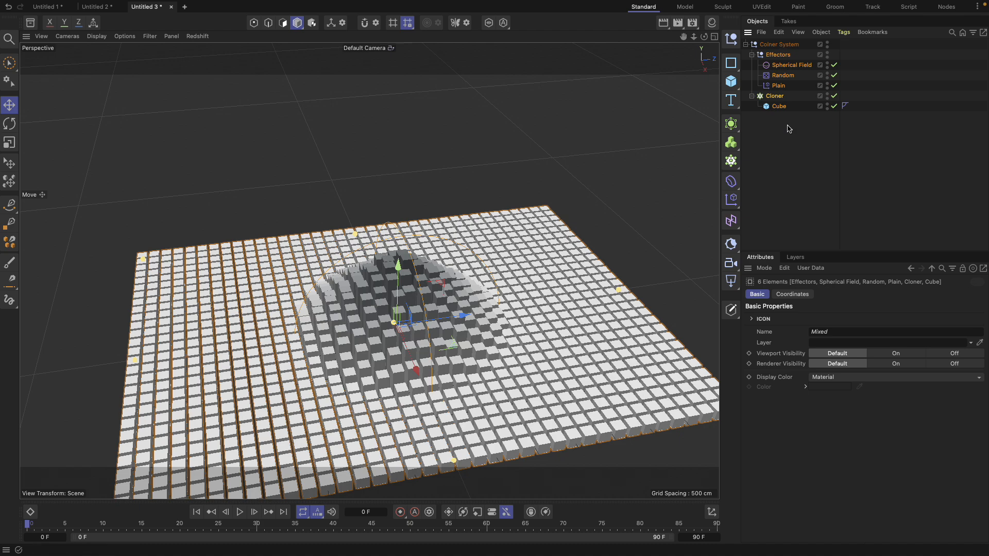
double_click(772, 45)
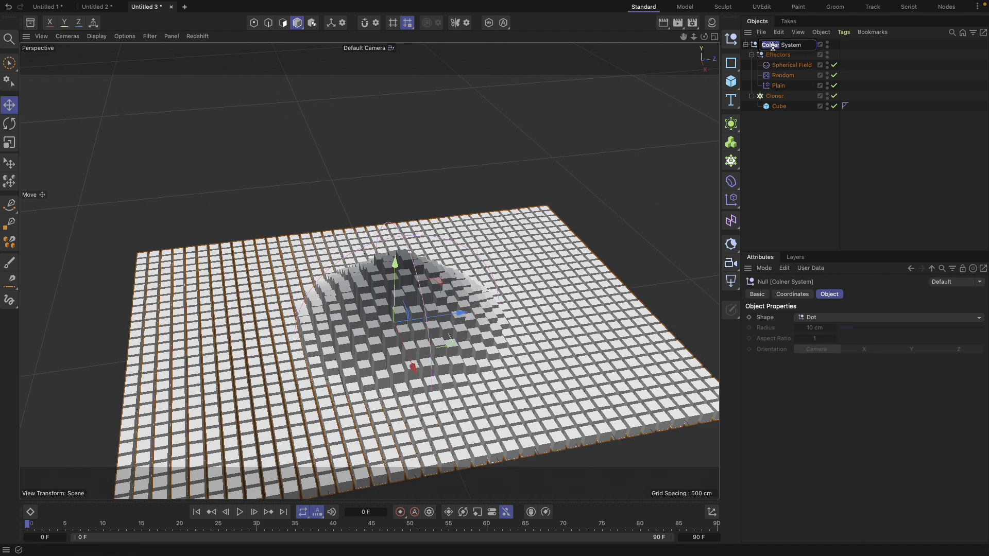
key("Return")
left_click(746, 45)
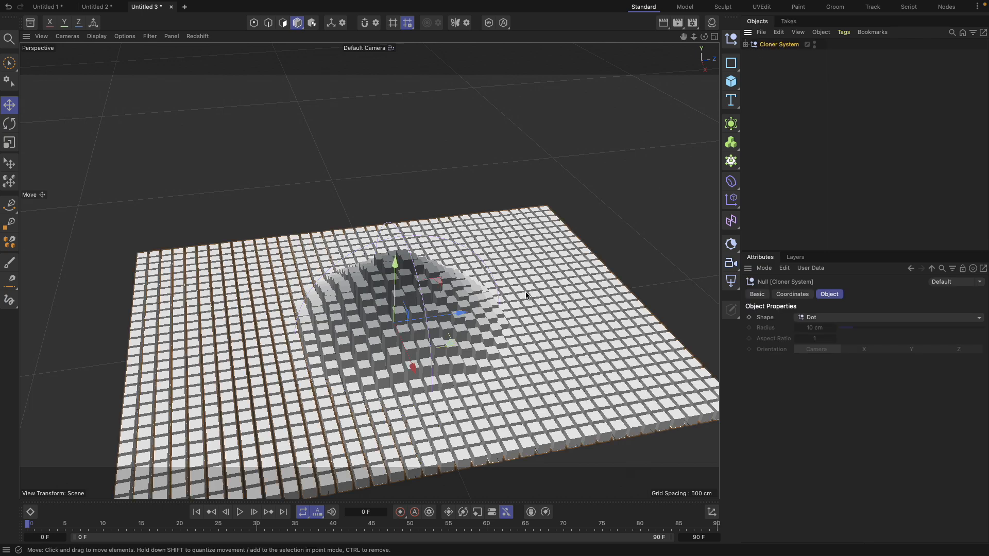
Step: Try moving the whole Cloner System as one unit and undo the move
scroll(531, 298, "down", 10)
key("ctrl+c")
key("ctrl+v")
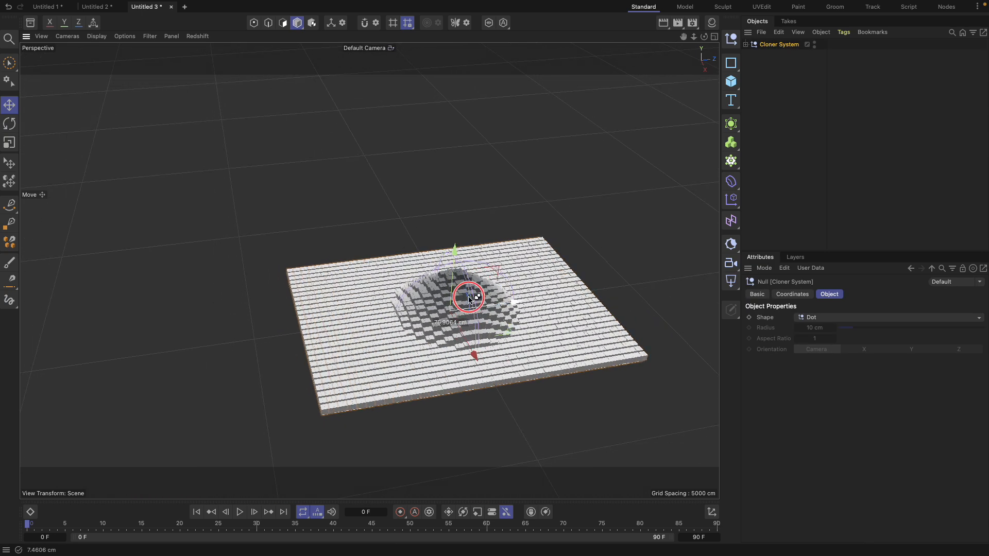
key("super+z")
left_click_drag(519, 300, 525, 223, "alt")
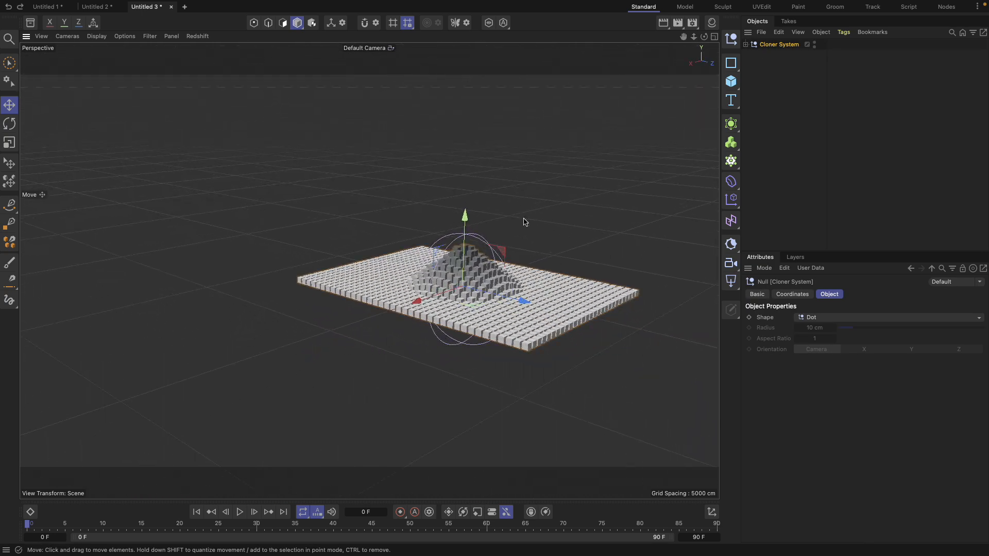
Step: Expand the Cloner System and set the Random effector's Y position variation to about 1108 cm
left_click(746, 45)
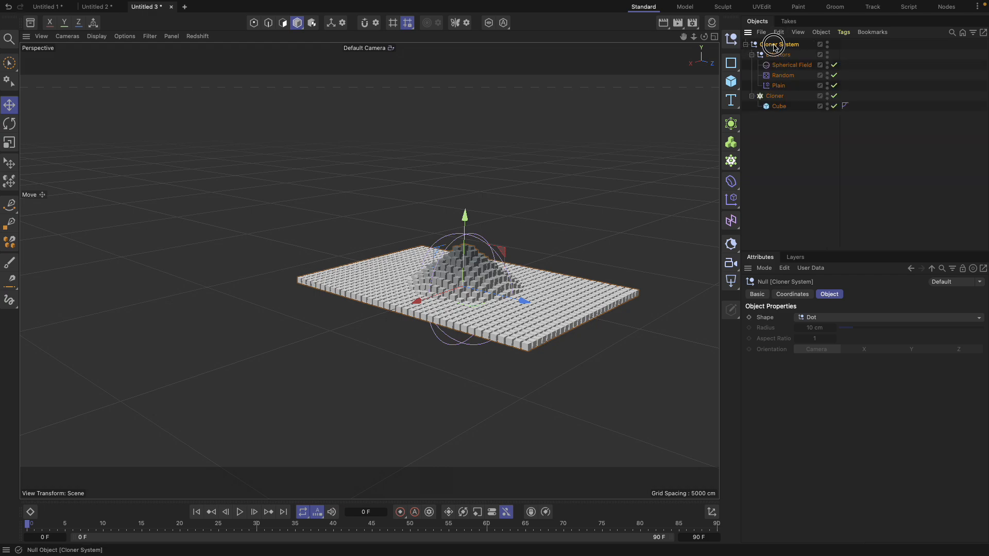
left_click(775, 98)
left_click(775, 57)
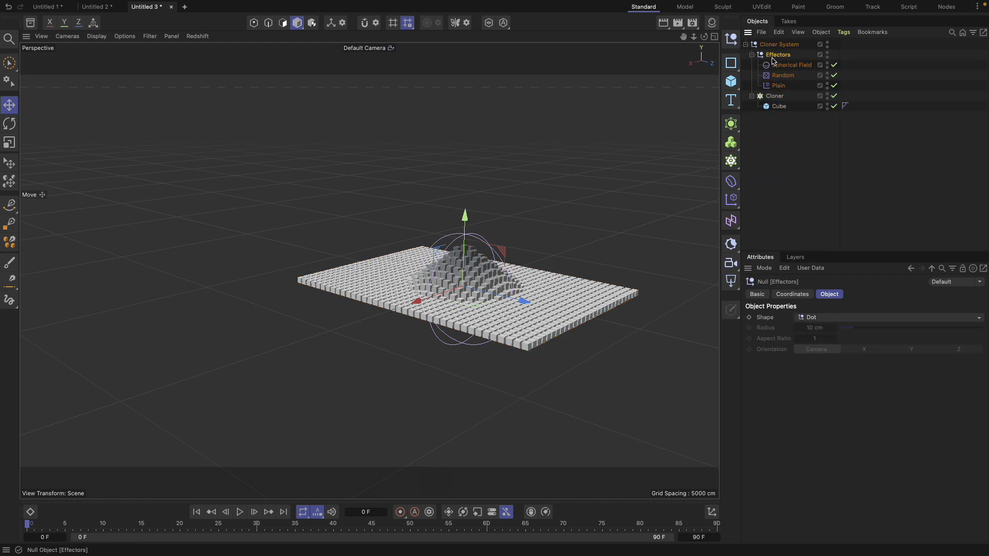
left_click(792, 76)
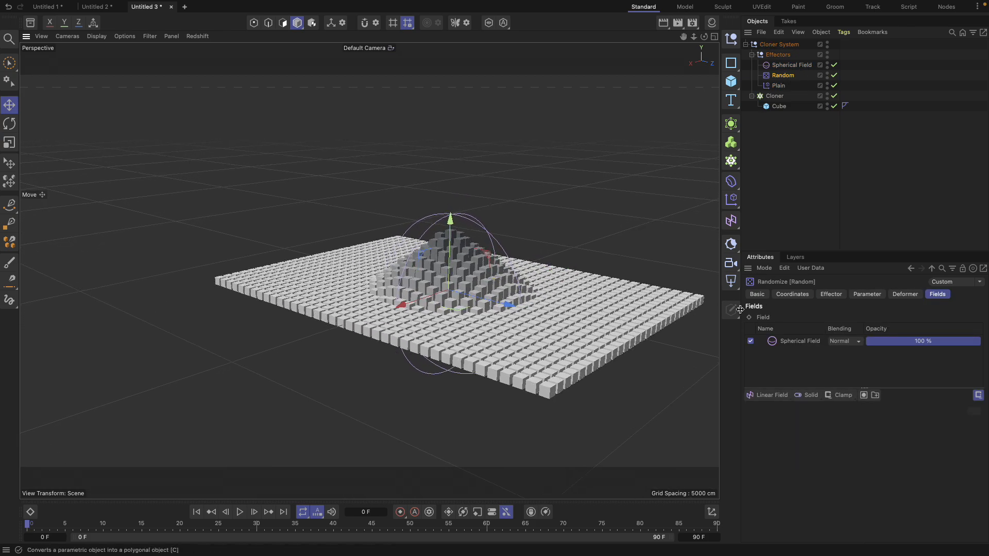
left_click(859, 296)
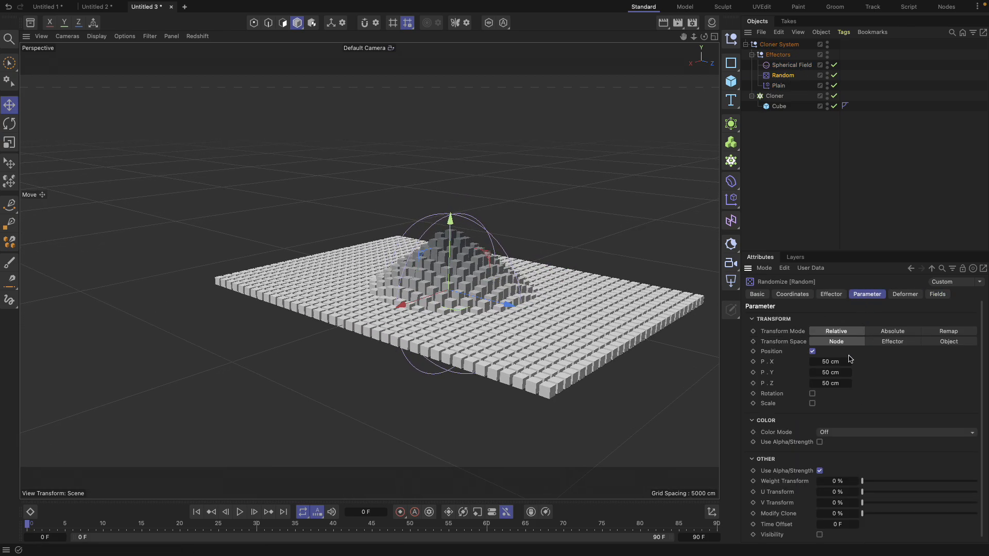
left_click_drag(836, 373, 928, 373)
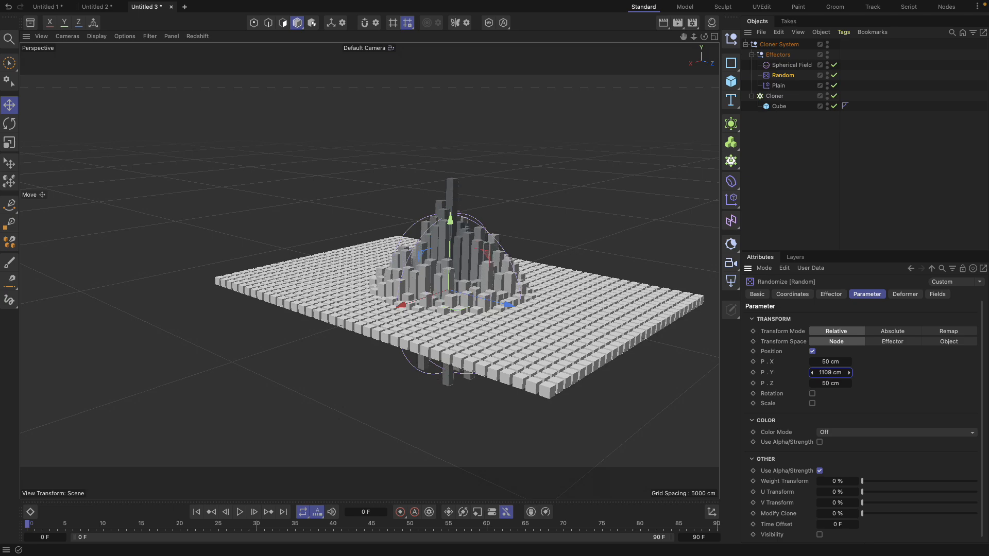
Step: Move the Spherical Field over the cube grid to test the randomized column heights from different angles
left_click_drag(367, 273, 619, 211, "alt")
left_click(454, 302)
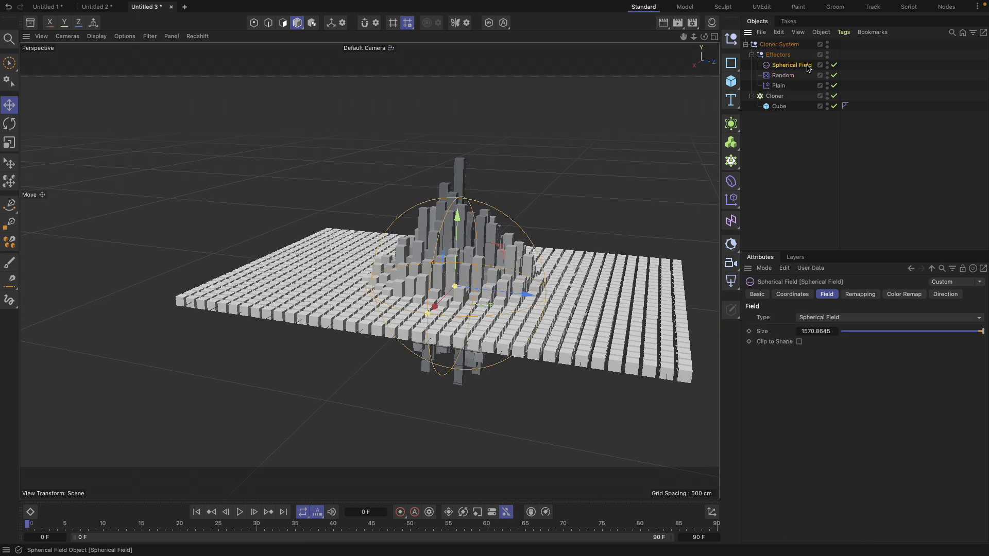
mouse_move(519, 296)
left_mouse_down()
mouse_move(614, 304)
mouse_move(482, 297)
mouse_move(523, 309)
mouse_move(536, 342)
mouse_move(512, 335)
mouse_move(496, 266)
mouse_move(465, 256)
mouse_move(512, 259)
mouse_move(504, 263)
mouse_move(526, 272)
mouse_move(437, 284)
mouse_move(463, 223)
mouse_move(487, 202)
mouse_move(466, 242)
left_mouse_up()
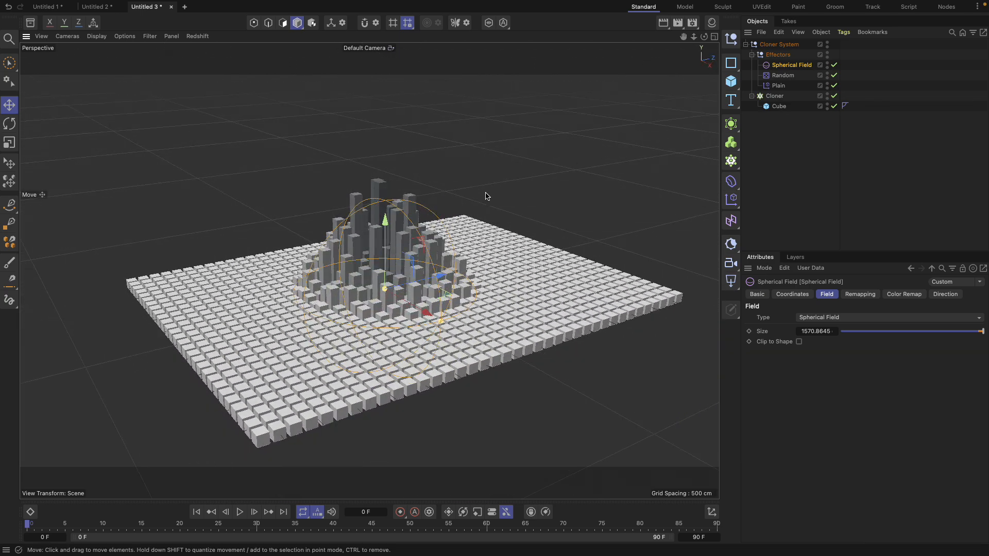
left_click_drag(486, 195, 459, 291, "alt")
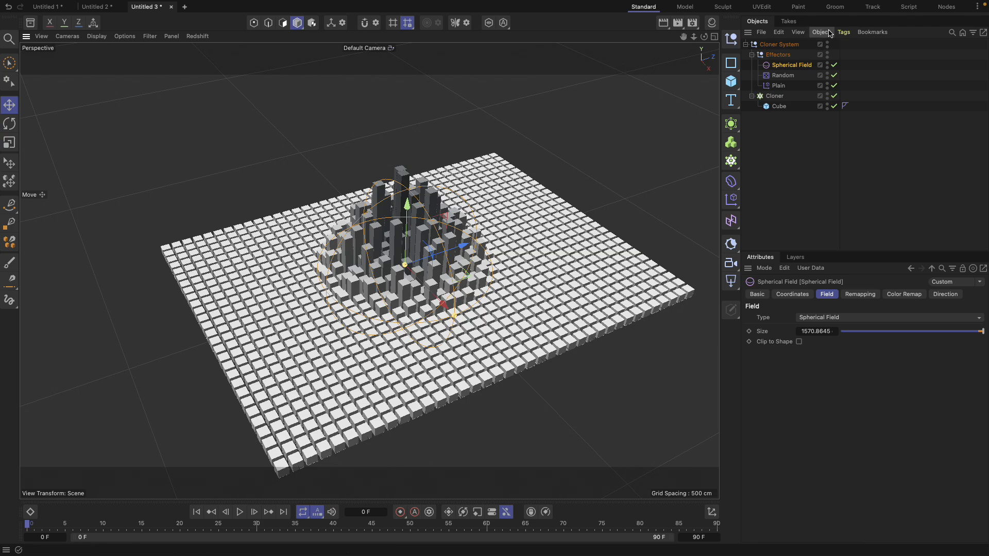
Step: Switch the Random effector from Position to Rotation, with R.P at -65° and R.B at 131°
left_click(784, 76)
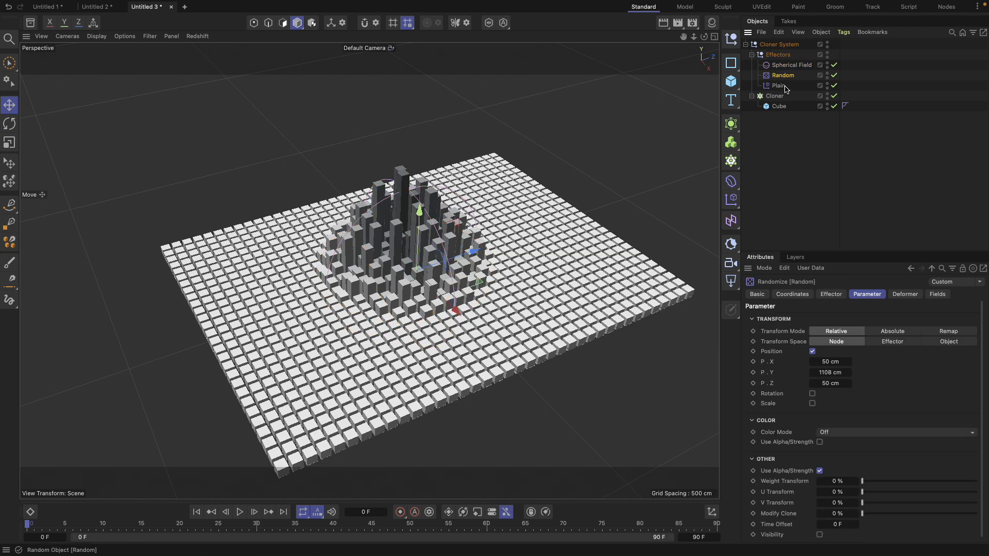
left_click(813, 353)
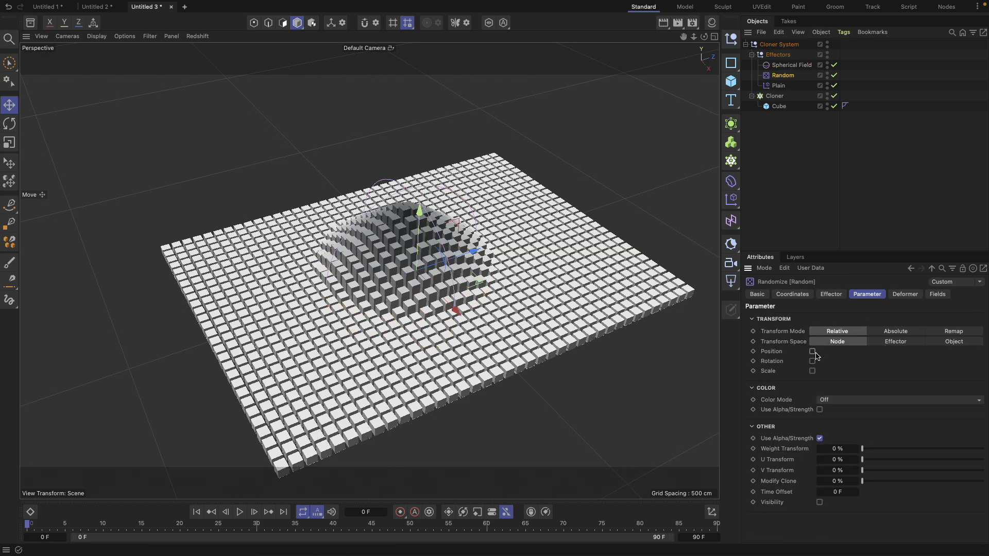
left_click(813, 362)
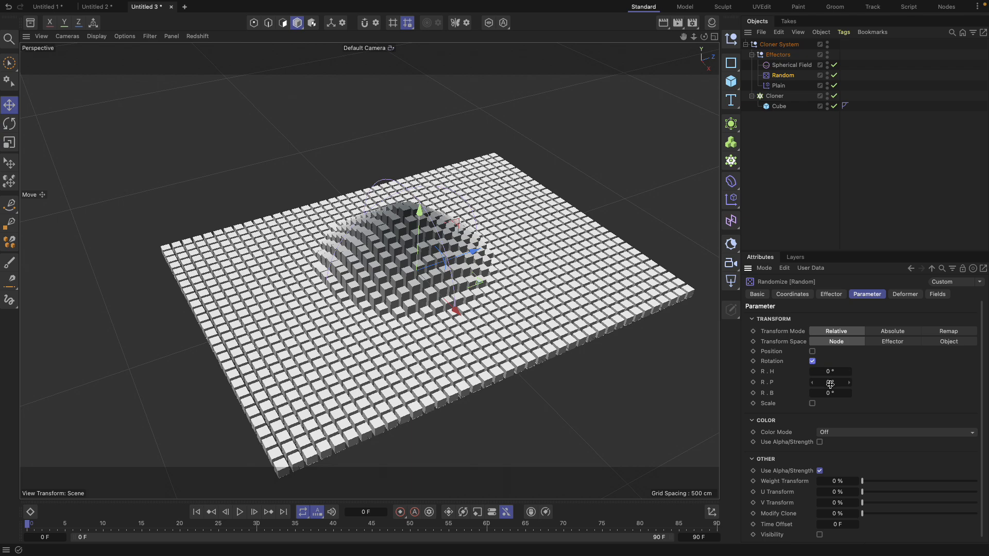
left_click_drag(830, 383, 865, 383)
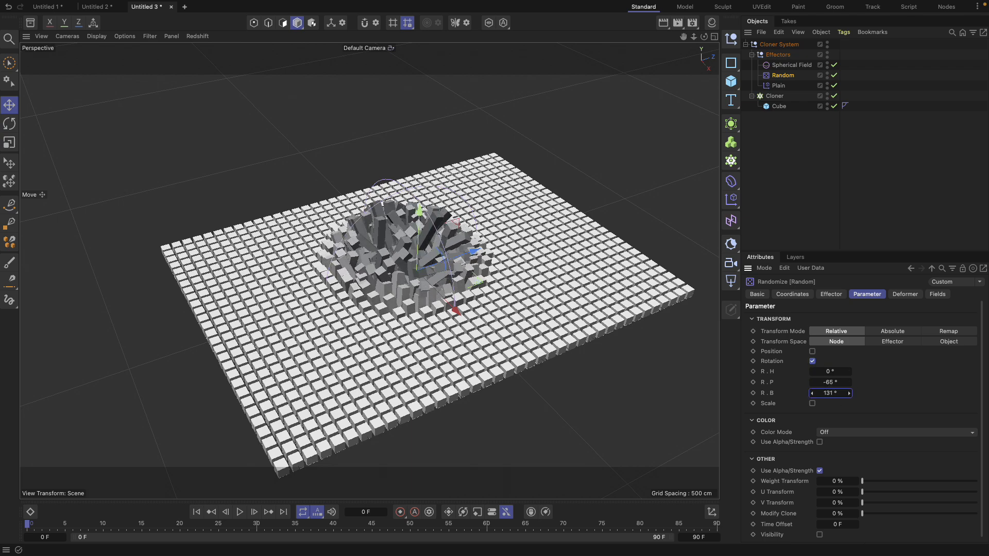
left_click_drag(337, 218, 270, 250, "alt")
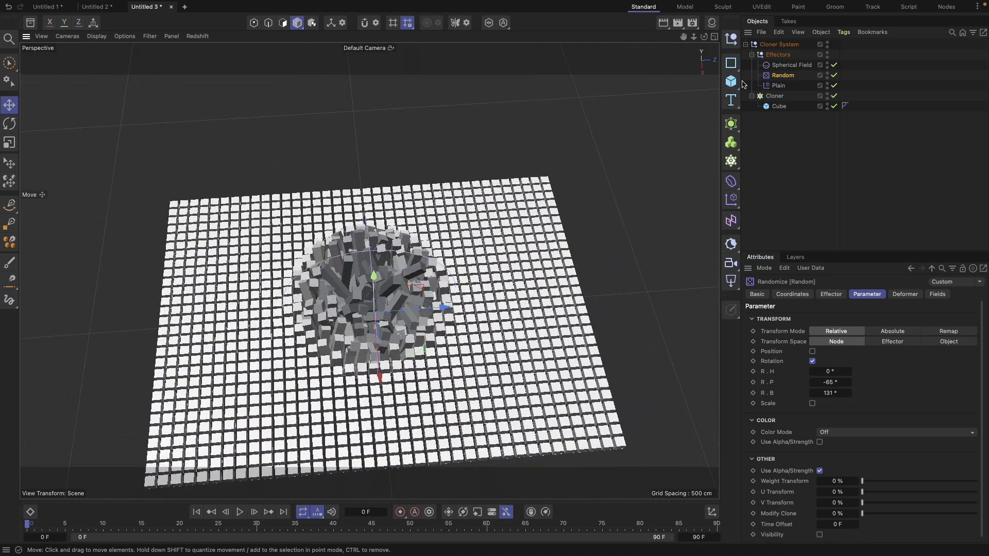
Step: Move the Spherical Field across the grid and adjust its height to test the randomly rotated cubes
left_click(791, 65)
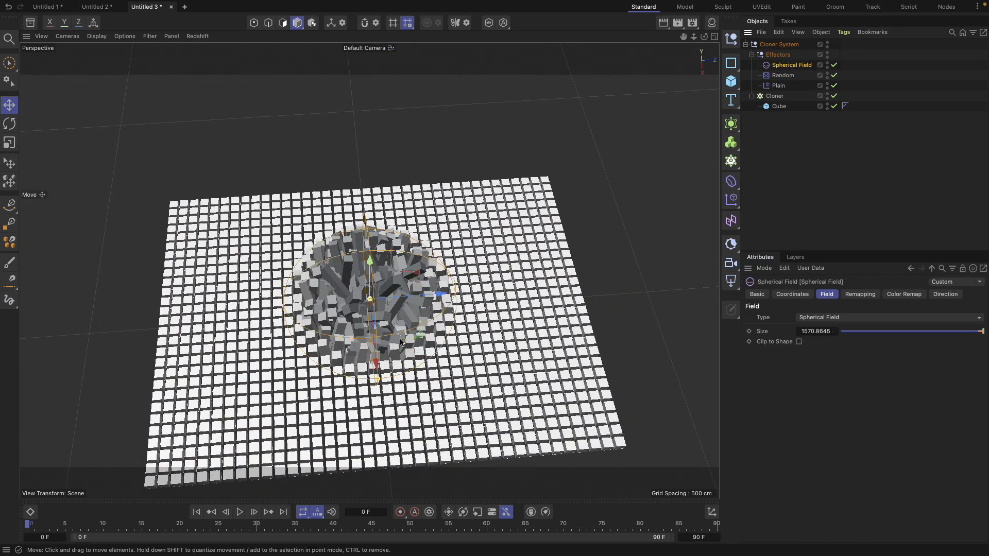
left_click_drag(401, 342, 444, 227)
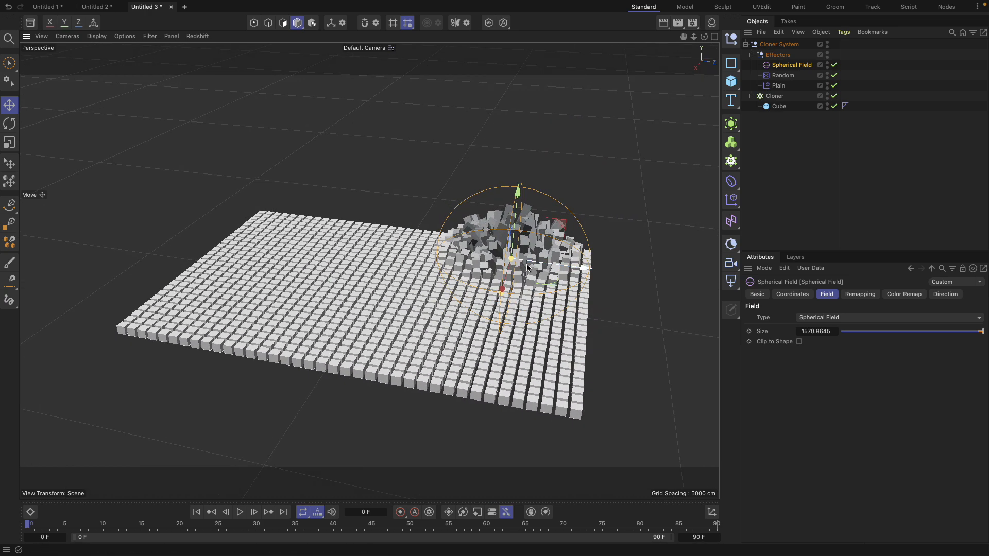
left_click_drag(526, 267, 440, 251)
left_click_drag(411, 272, 278, 226, "alt")
left_click_drag(481, 197, 481, 217)
left_click_drag(445, 278, 453, 314)
Step: Increase the Plain effector's Y scale to stretch the cubes inside the field
left_click(776, 86)
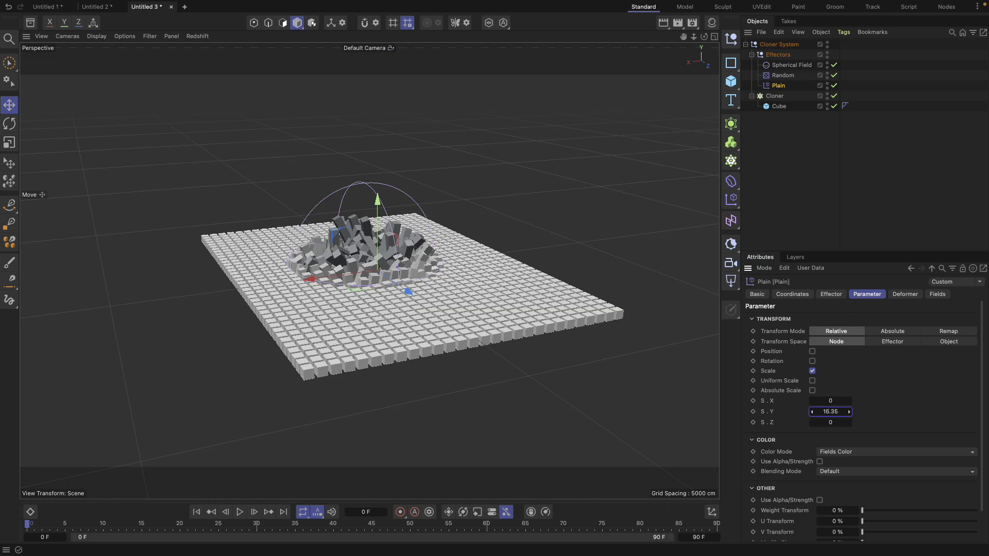
left_click_drag(830, 411, 842, 412)
mouse_move(312, 252)
left_mouse_down("alt")
mouse_move(330, 208)
mouse_move(362, 194)
mouse_move(449, 230)
mouse_move(453, 269)
mouse_move(369, 235)
mouse_move(668, 228)
mouse_move(119, 242)
mouse_move(422, 238)
mouse_move(378, 238)
mouse_move(399, 242)
mouse_move(284, 268)
left_mouse_up("alt")
Step: Scale the Spherical Field down to a size of about 1425 cm
left_click(796, 66)
key("t")
middle_click_drag(284, 268, 530, 257, "alt")
left_click_drag(546, 247, 502, 222, "alt")
key("e")
key("t")
left_click_drag(568, 192, 338, 282)
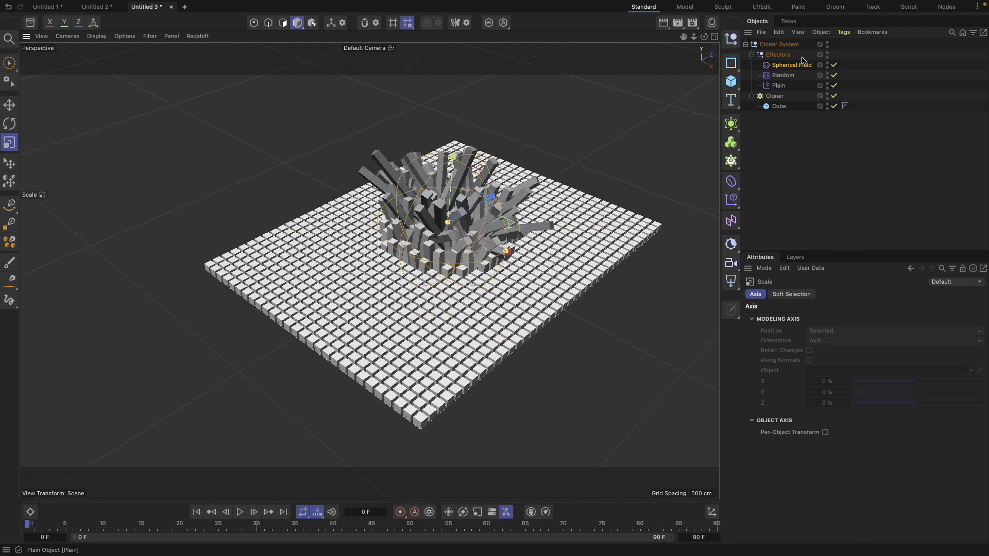
Step: Set the Plain effector's Y scale to 15 and view the shortened cubes from a lower angle
left_click(780, 86)
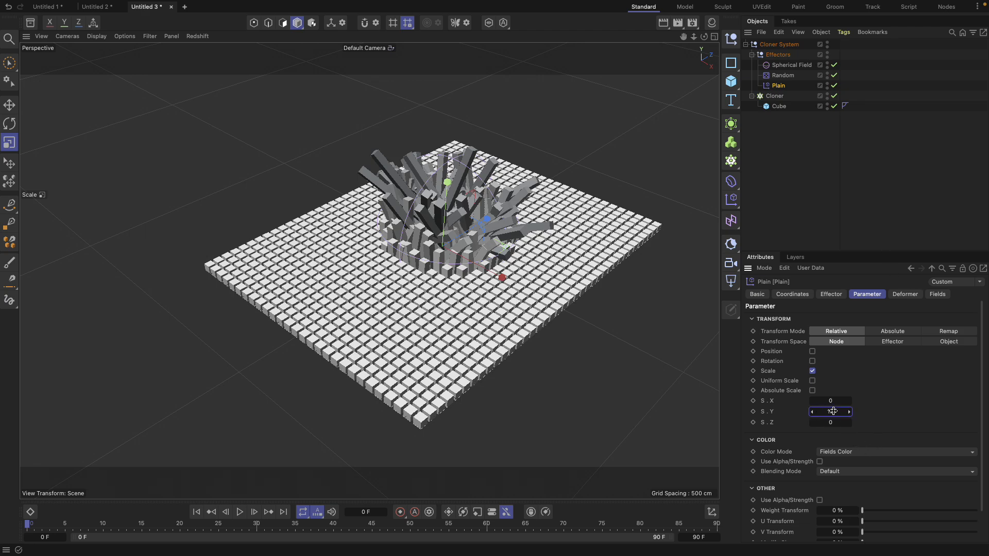
left_click_drag(834, 412, 833, 411)
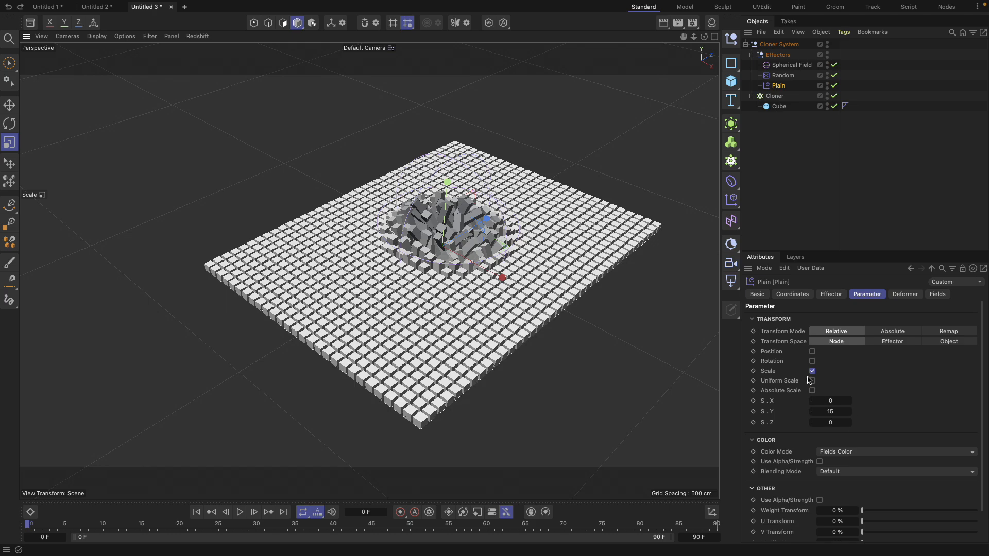
left_click_drag(510, 299, 489, 271, "alt")
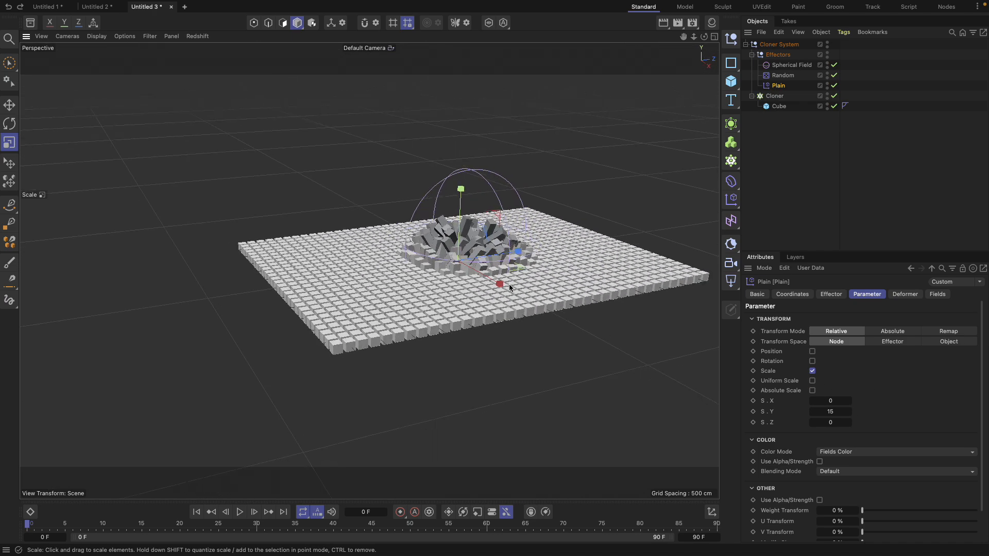
middle_click_drag(483, 296, 381, 332, "alt")
right_click_drag(412, 314, 447, 293, "alt")
left_click_drag(447, 293, 418, 297, "alt")
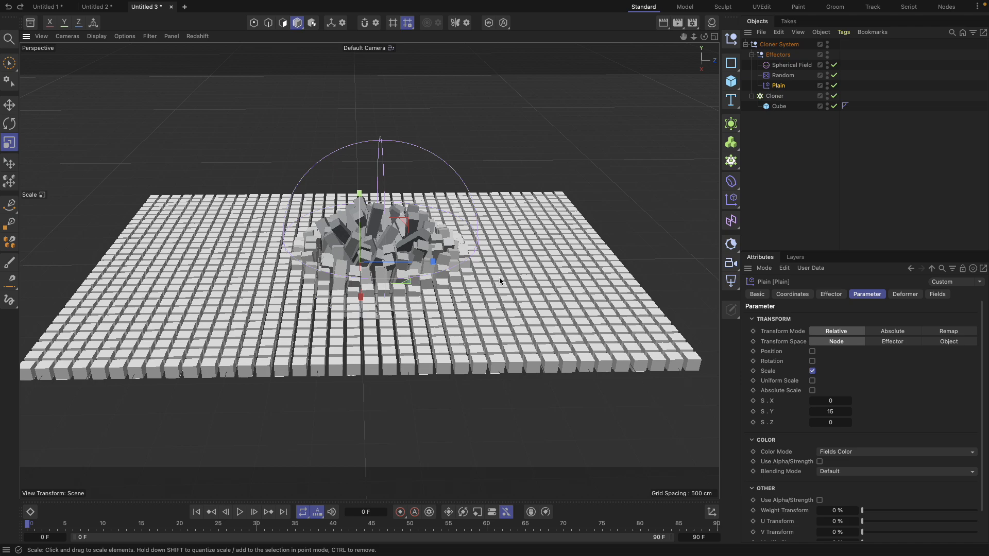
Step: Enlarge the Spherical Field slightly and move it across the cube grid to test its influence on the cubes
left_click(796, 114)
left_click(792, 65)
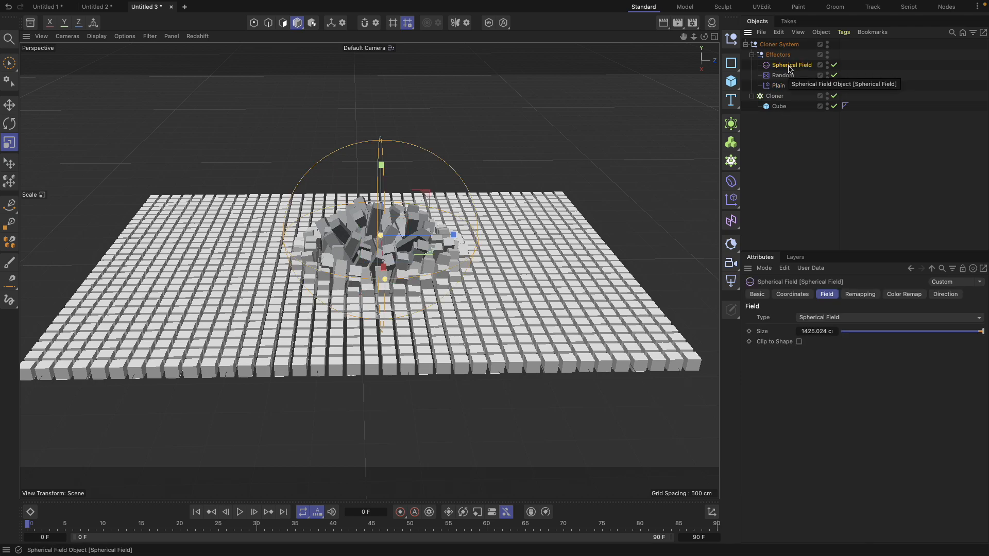
left_click(779, 85)
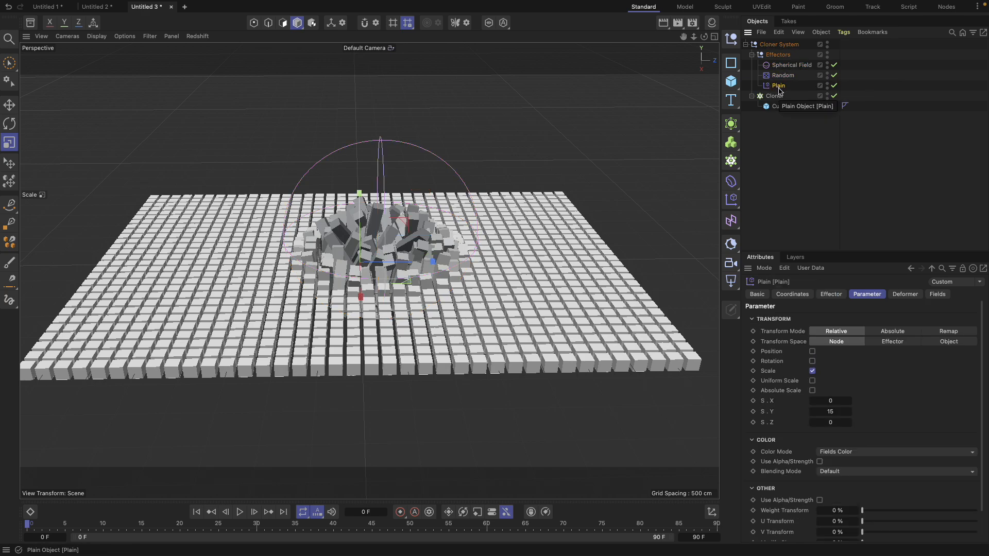
left_click(791, 65)
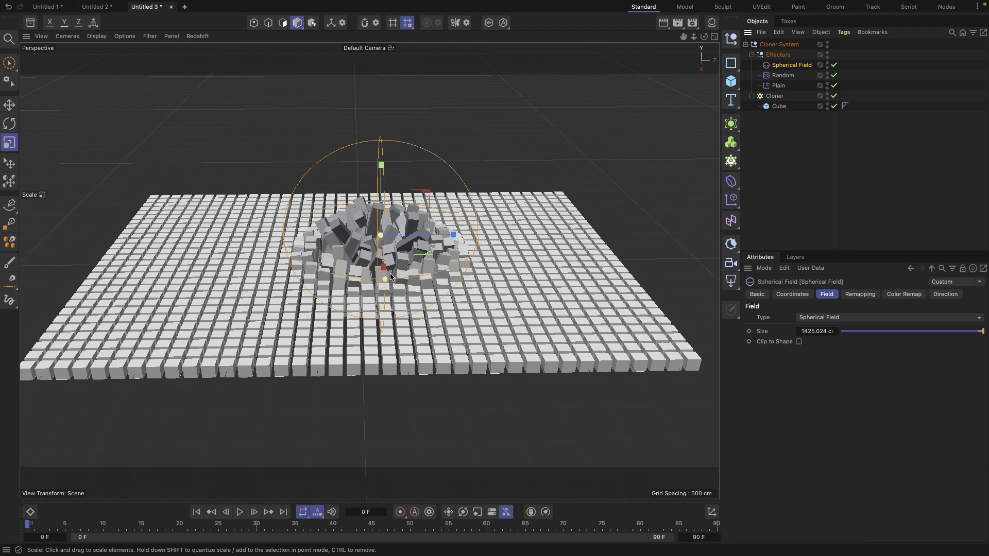
key("e")
mouse_move(467, 233)
left_mouse_down()
mouse_move(597, 241)
mouse_move(419, 259)
mouse_move(563, 256)
mouse_move(472, 252)
left_mouse_up()
key("t")
key("e")
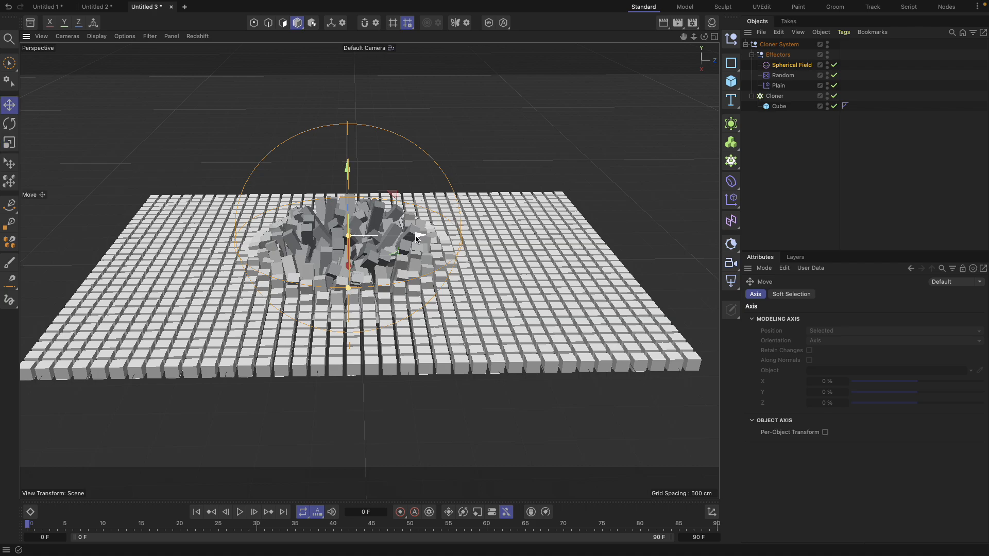
mouse_move(418, 238)
left_mouse_down()
mouse_move(519, 251)
mouse_move(445, 258)
mouse_move(422, 224)
mouse_move(412, 256)
mouse_move(424, 298)
left_mouse_up()
Step: Try a Y scale of about 20 on the Plain effector, restore it to 15, and inspect the cubes from several angles
left_click(778, 86)
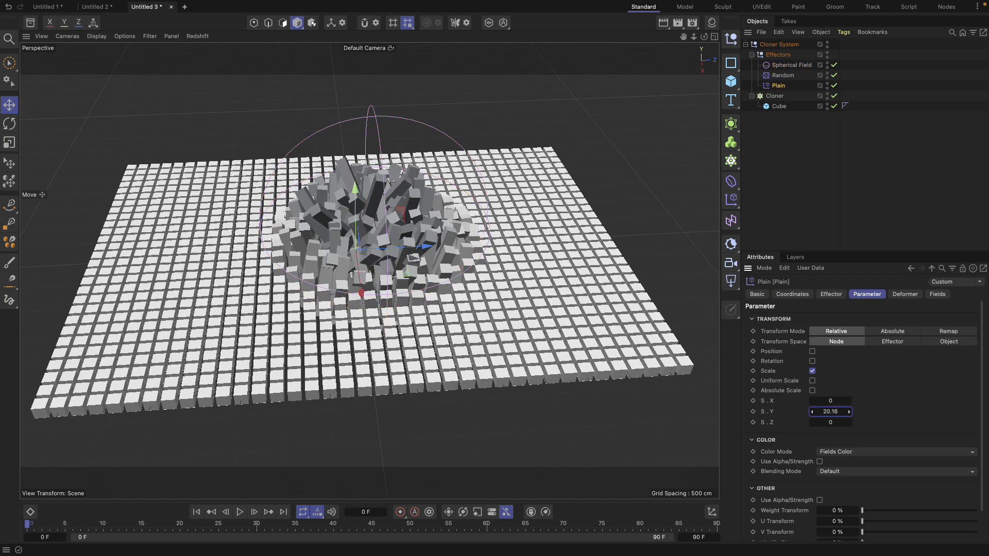
left_click(838, 413)
left_click_drag(507, 314, 491, 255, "alt")
left_click_drag(516, 315, 530, 326, "alt")
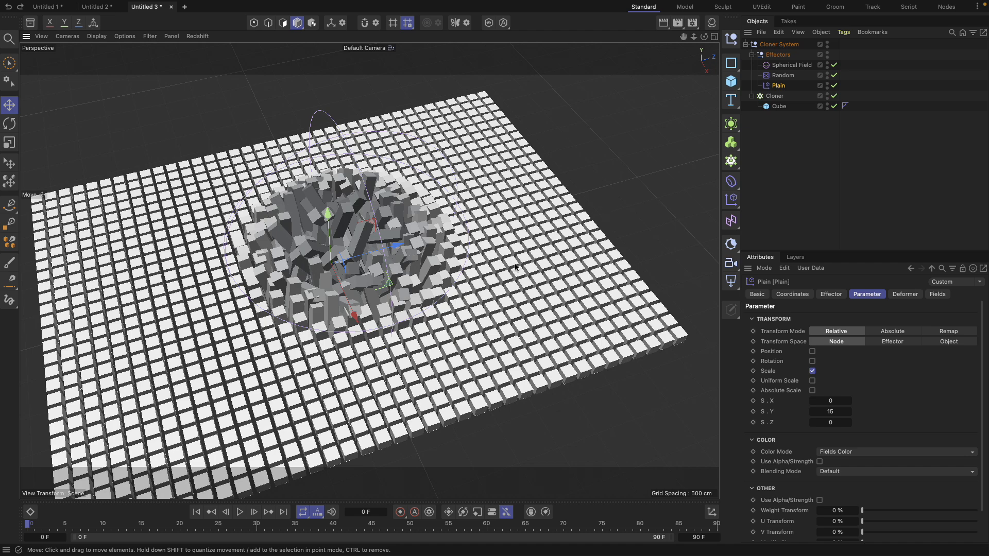
left_click_drag(505, 268, 456, 226, "alt")
middle_click_drag(415, 231, 493, 280, "alt")
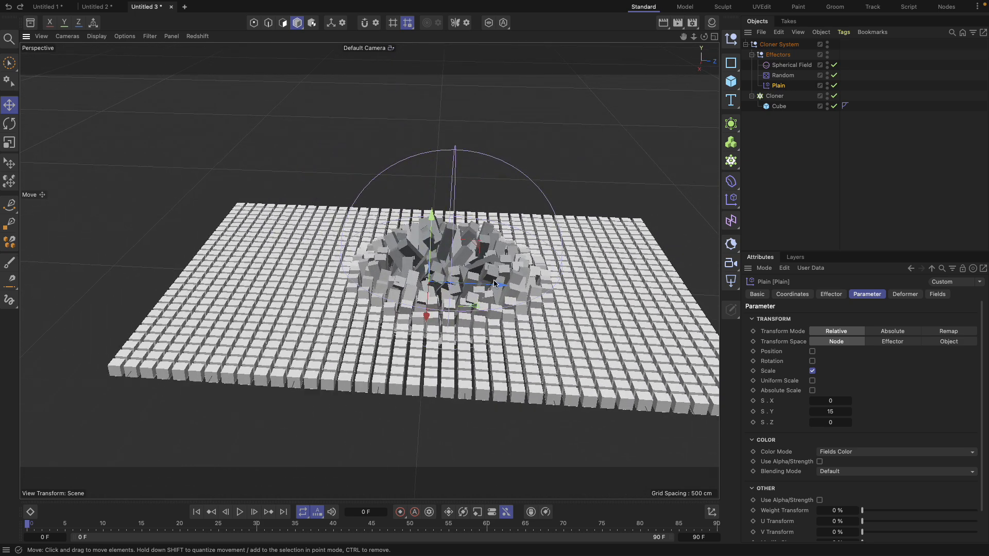